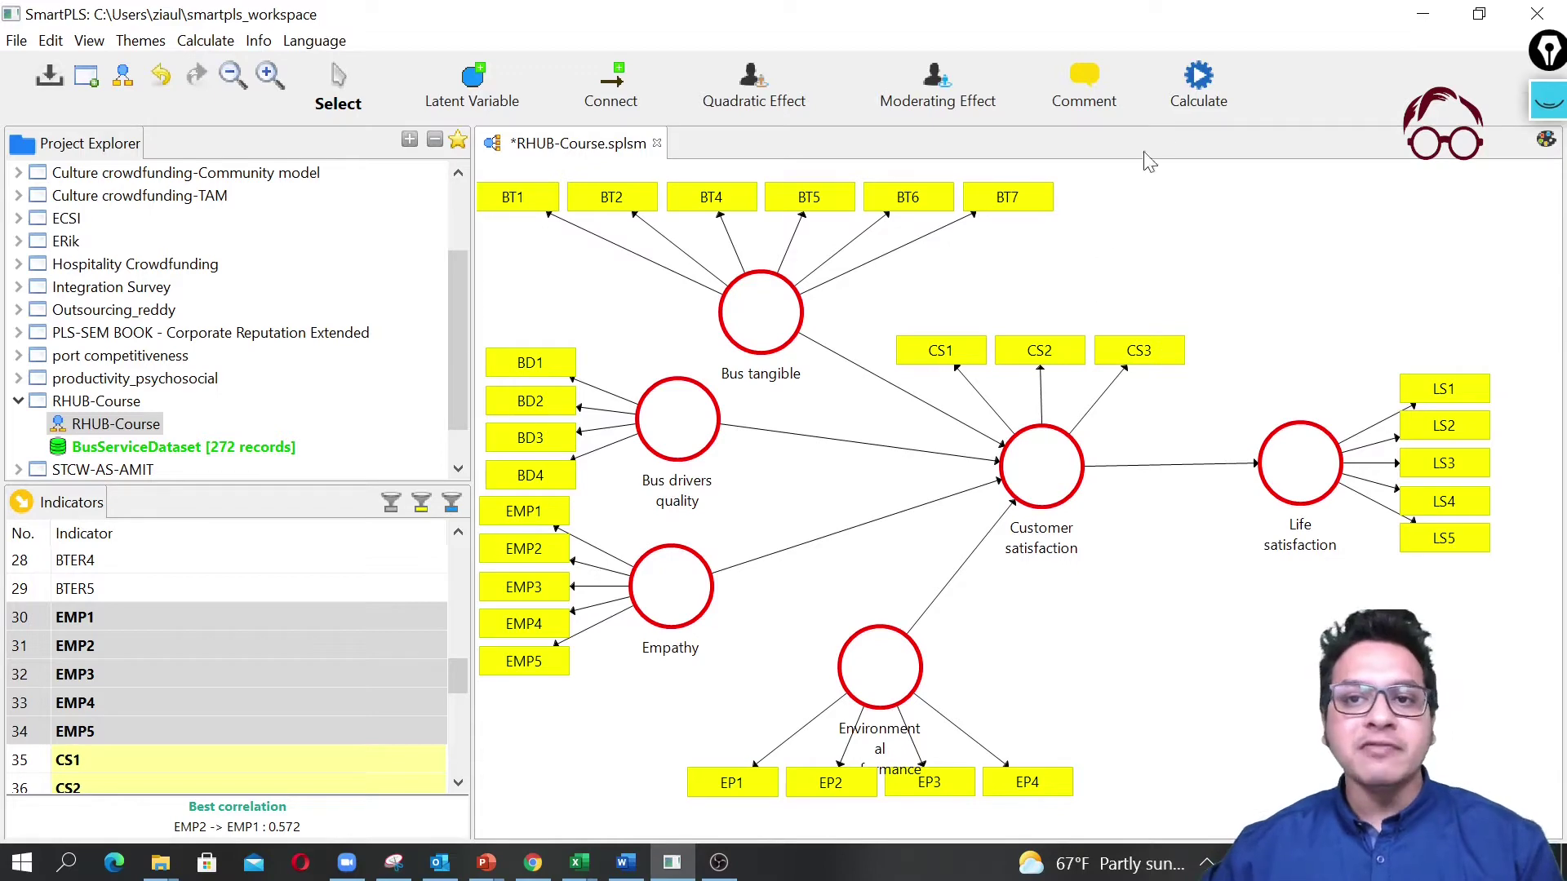
- Open the Calculate menu listing PLS Algorithm, Bootstrapping and PLS Predict for the RHUB-Course model
left_click(1193, 82)
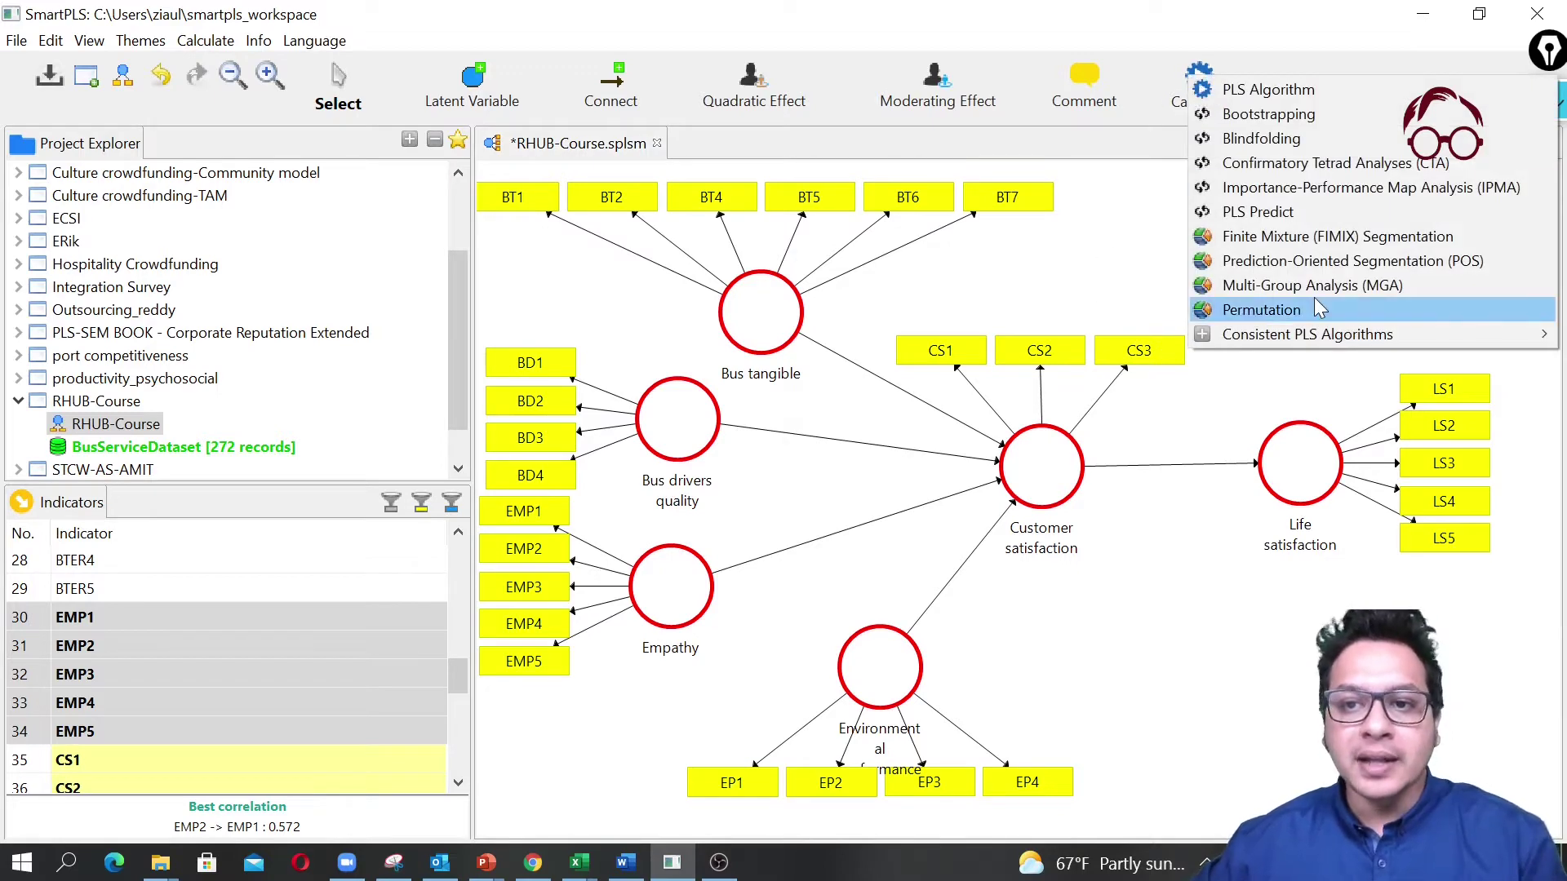
- Open PLS Predict, check the Partial Least Squares tab, then highlight the Setup tab's folds explanation
left_click(1310, 212)
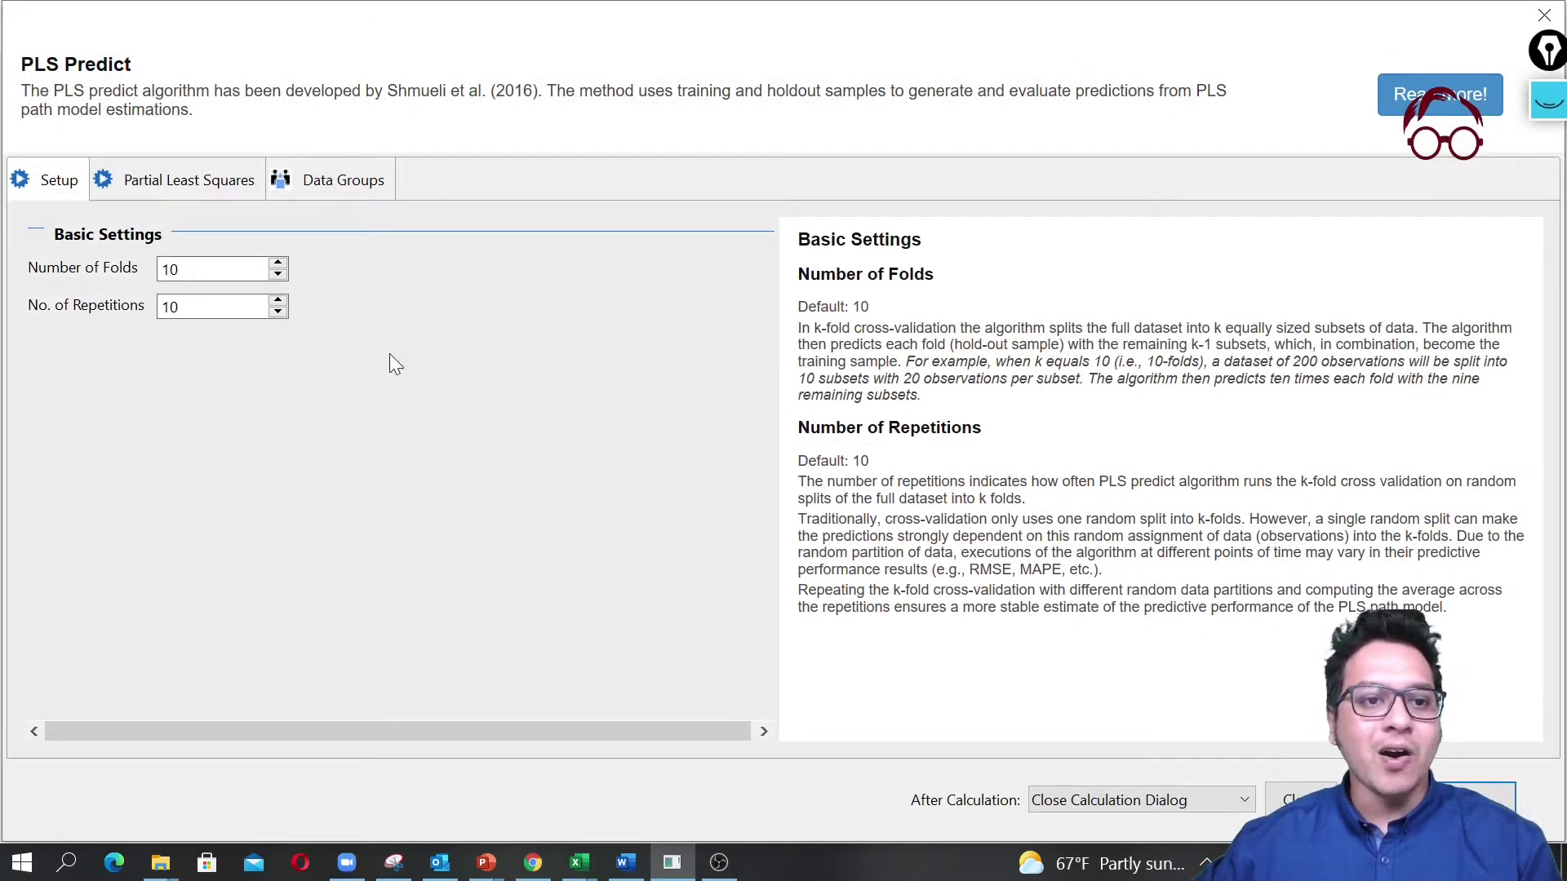
left_click(173, 177)
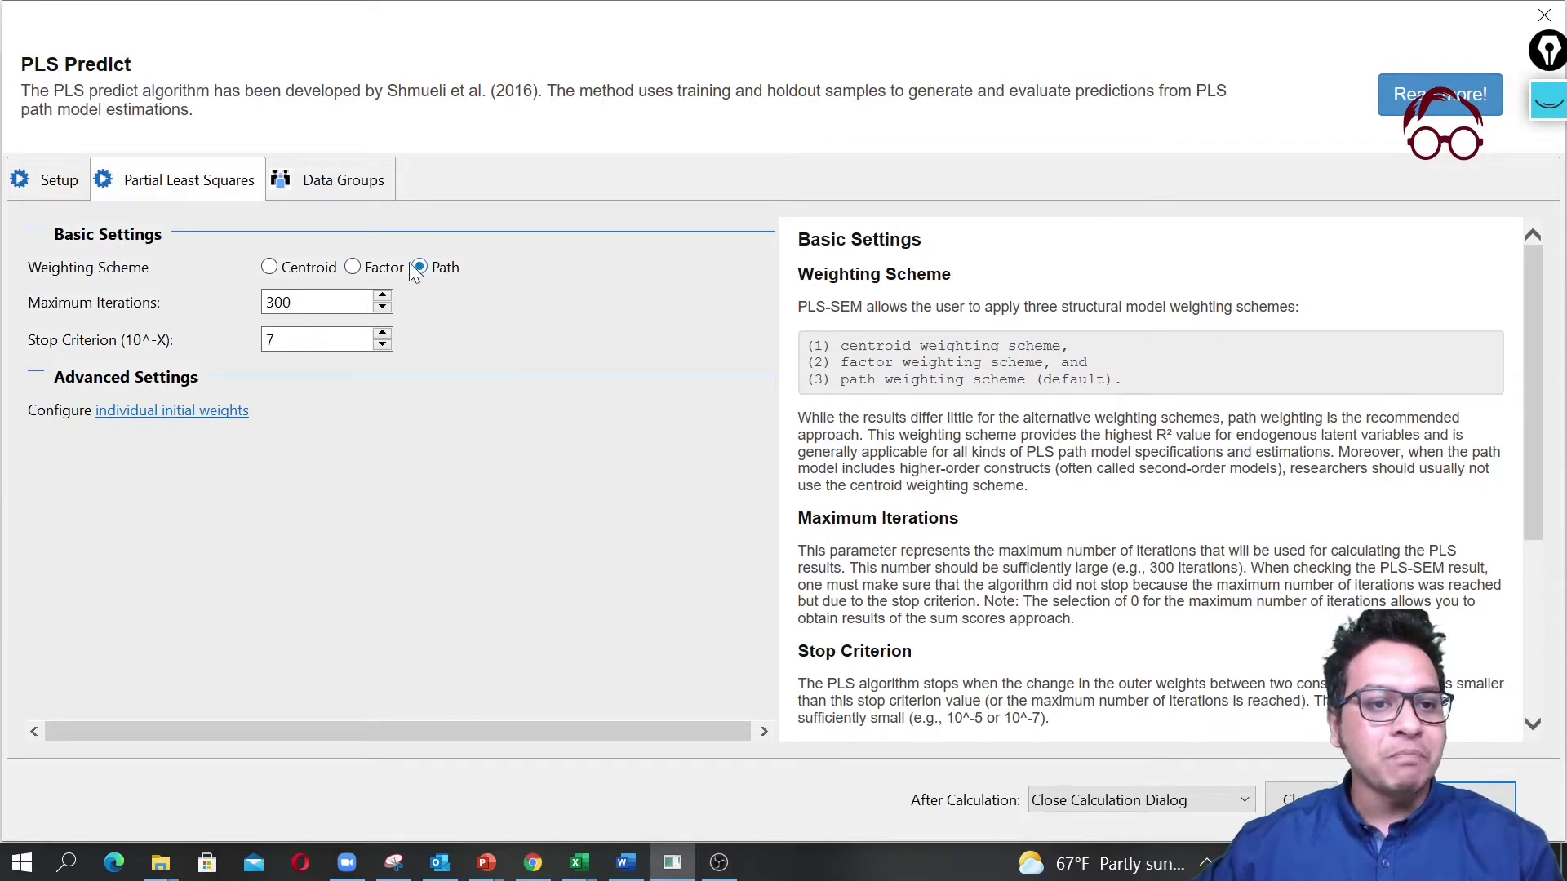
left_click(65, 189)
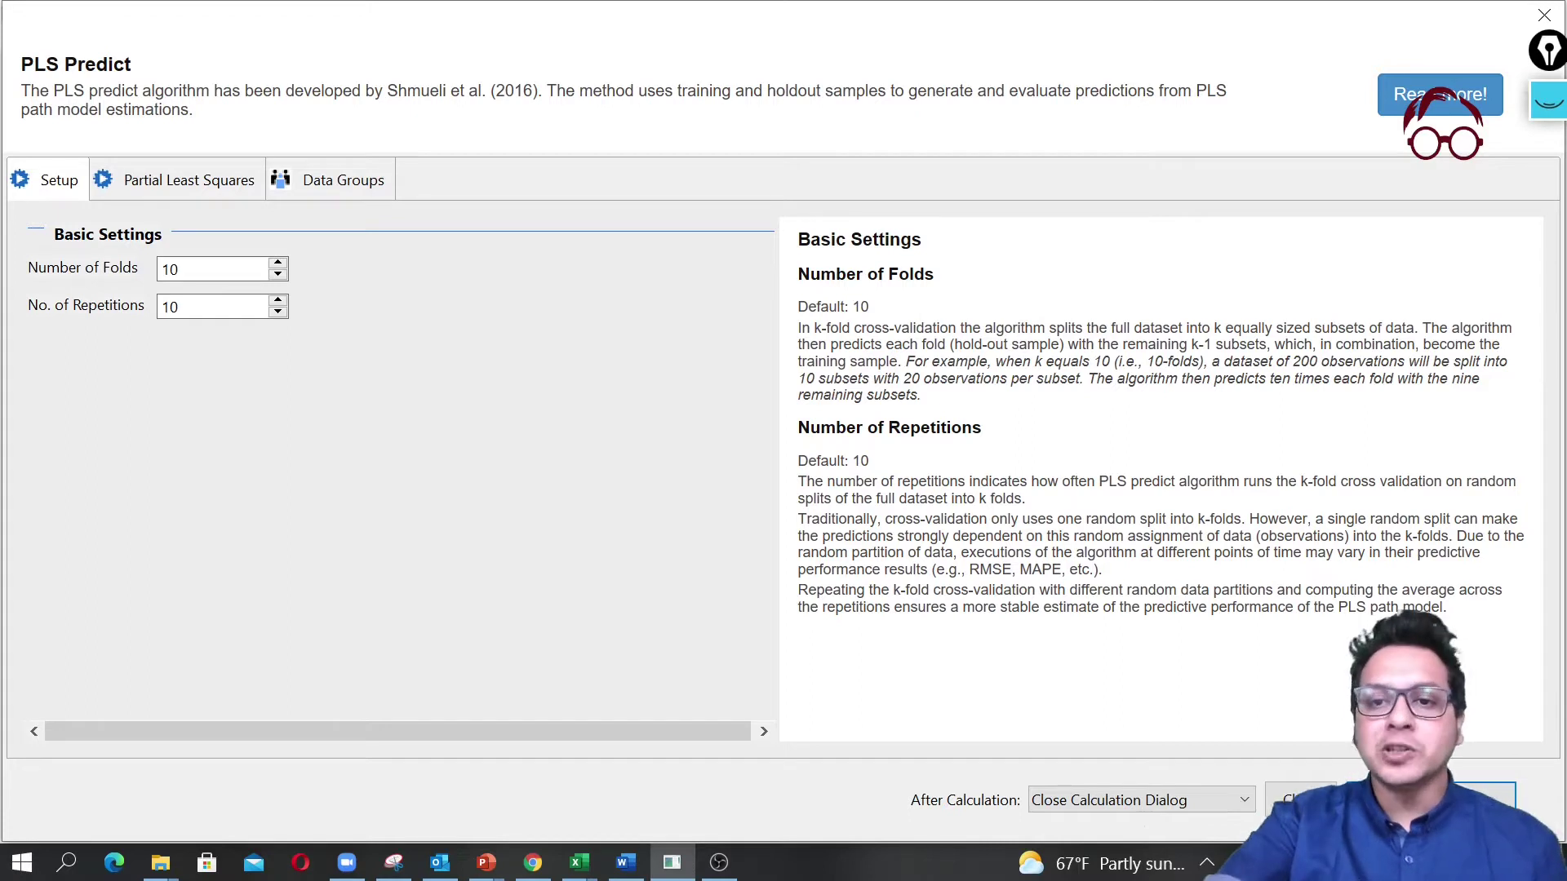
left_click_drag(798, 329, 919, 395)
- With the pink highlighter, sketch a long dataset line below the fold settings labelled 0 and 200
left_click(1003, 427)
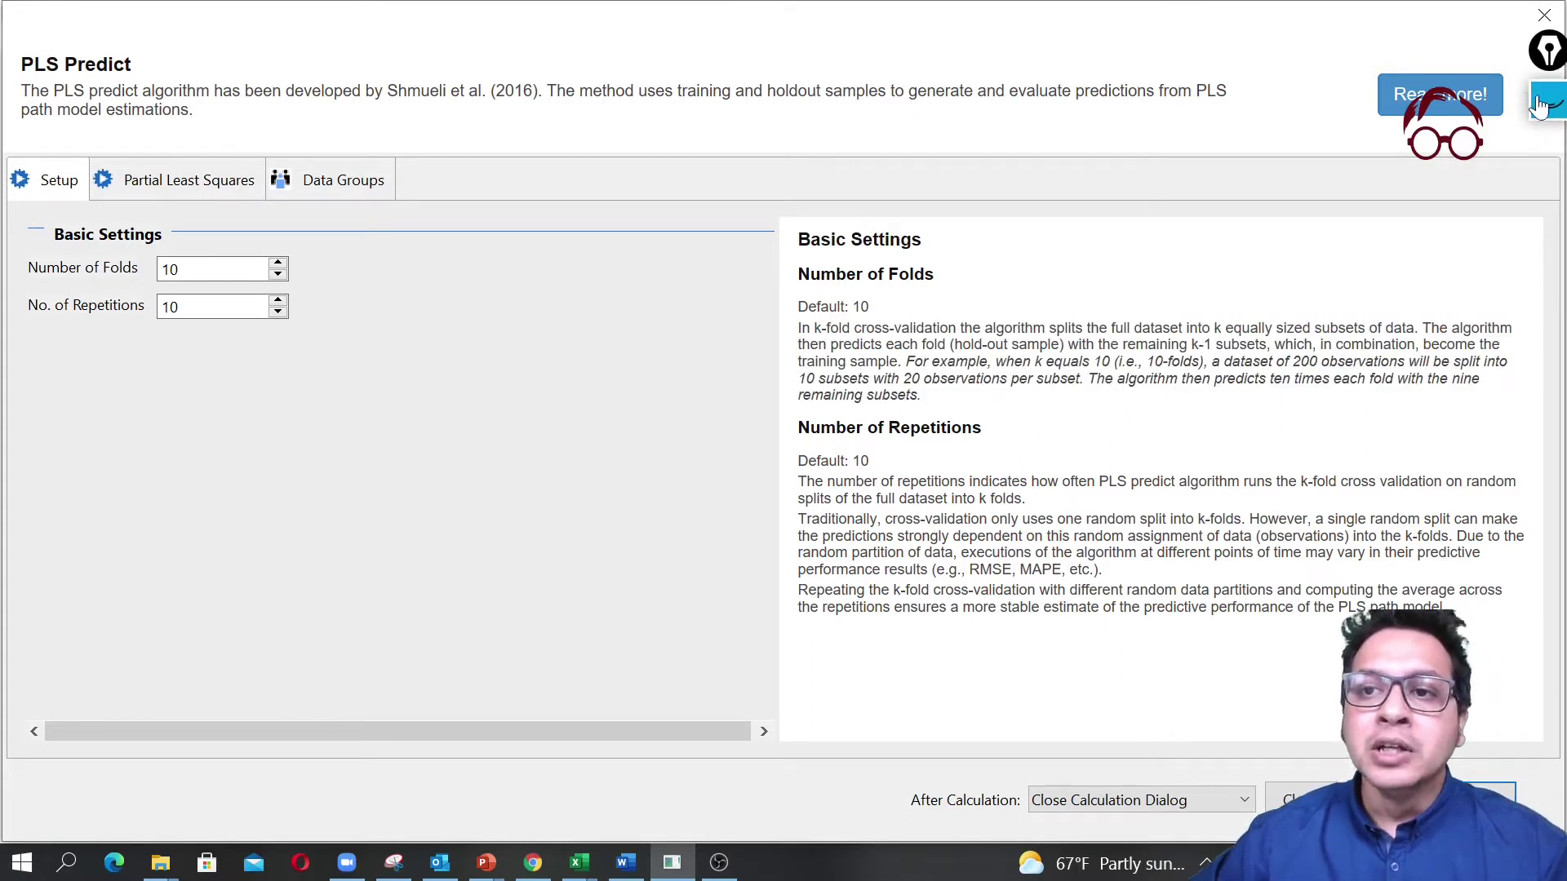
mouse_move(1551, 96)
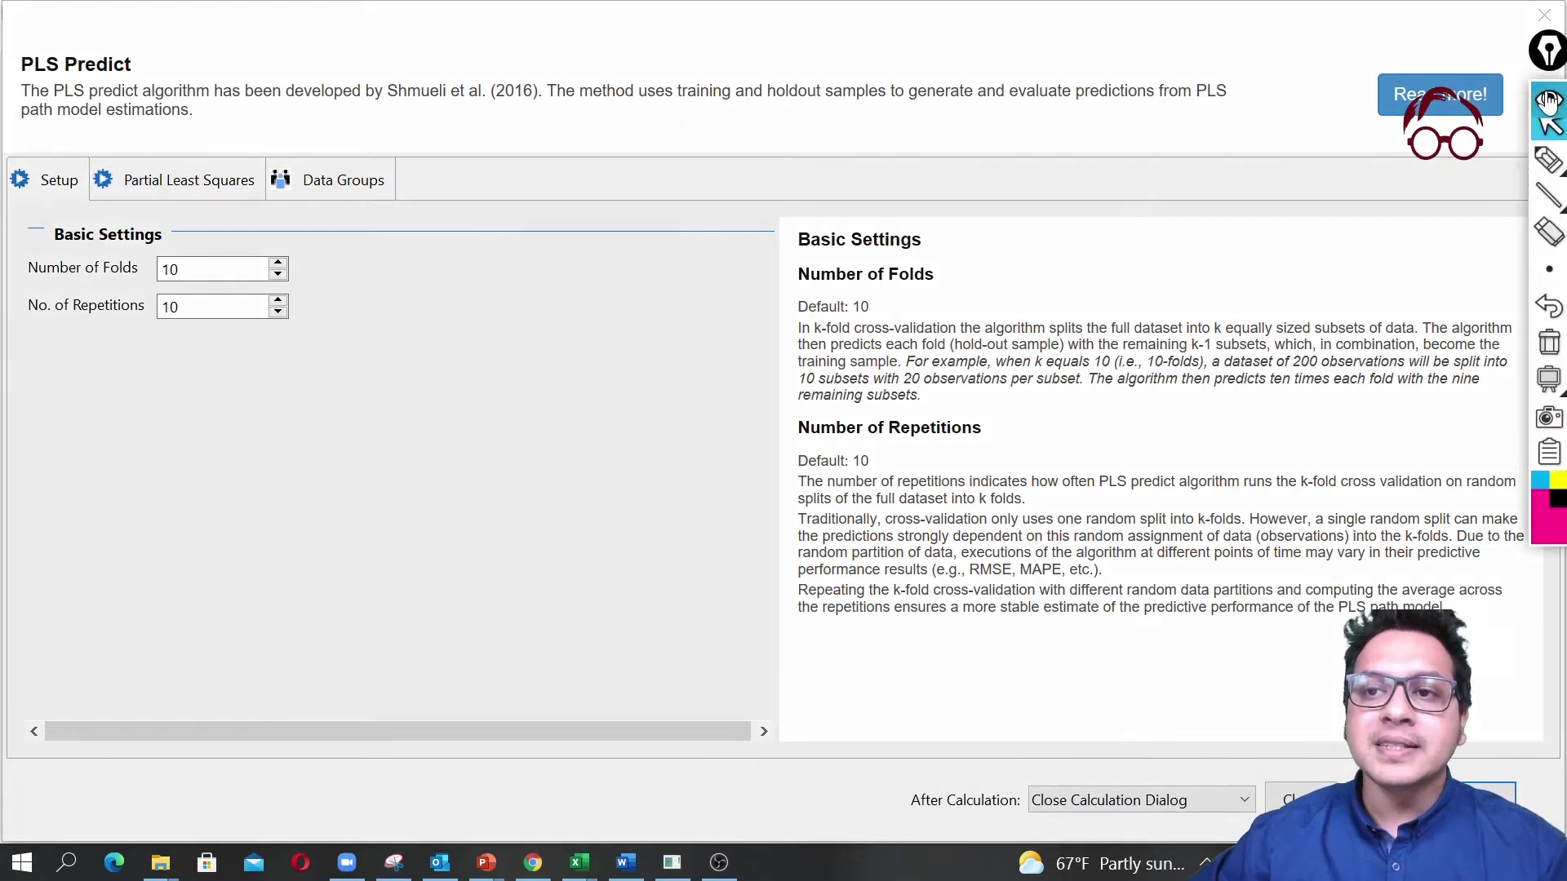
left_click(1548, 174)
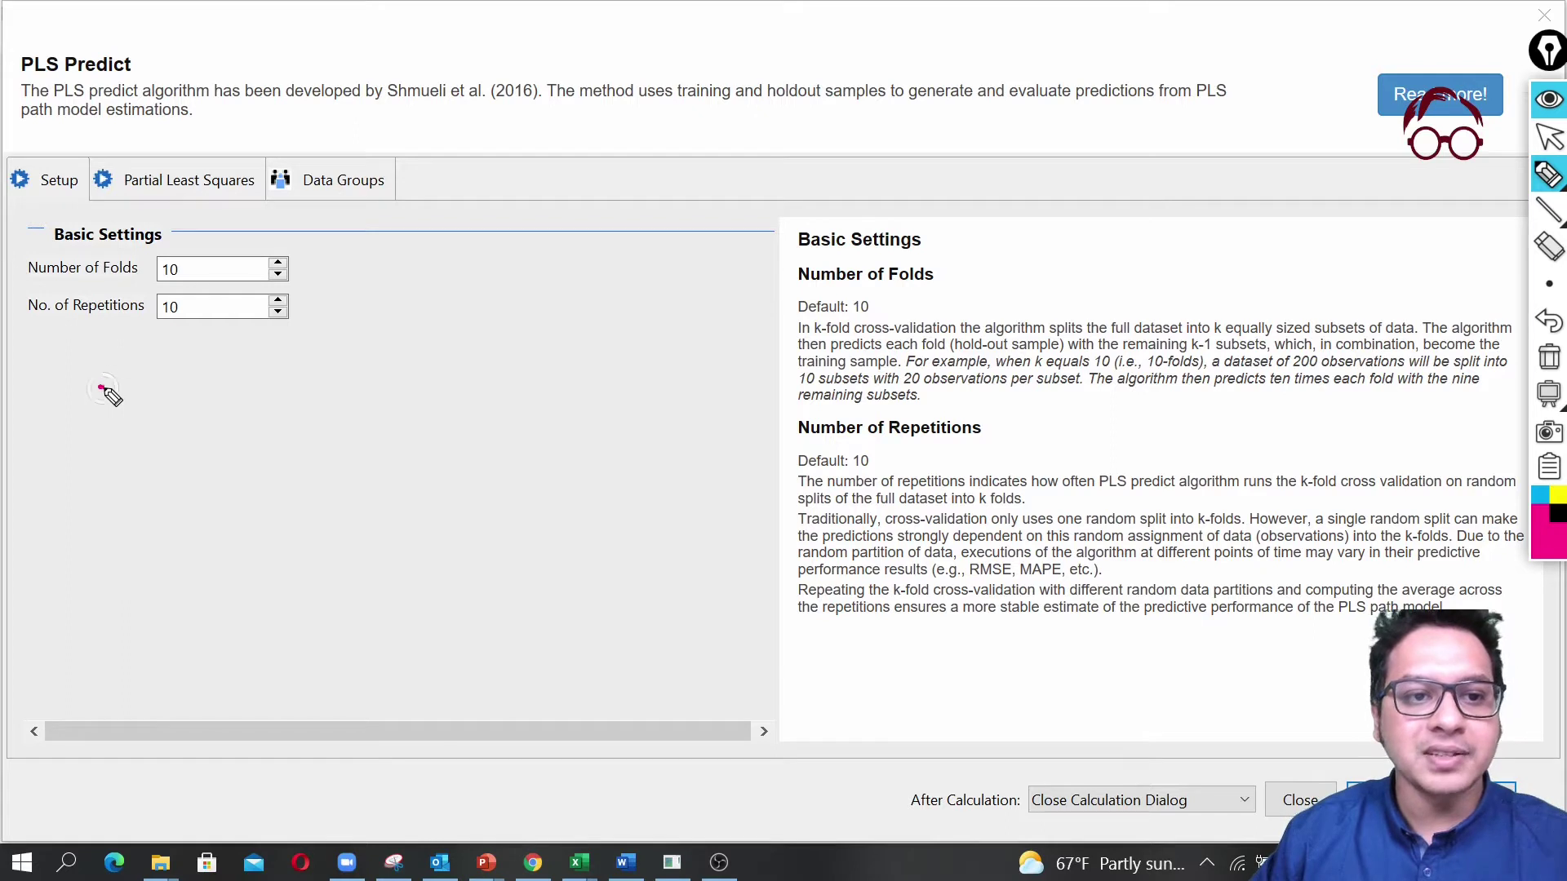
left_click_drag(103, 389, 702, 385)
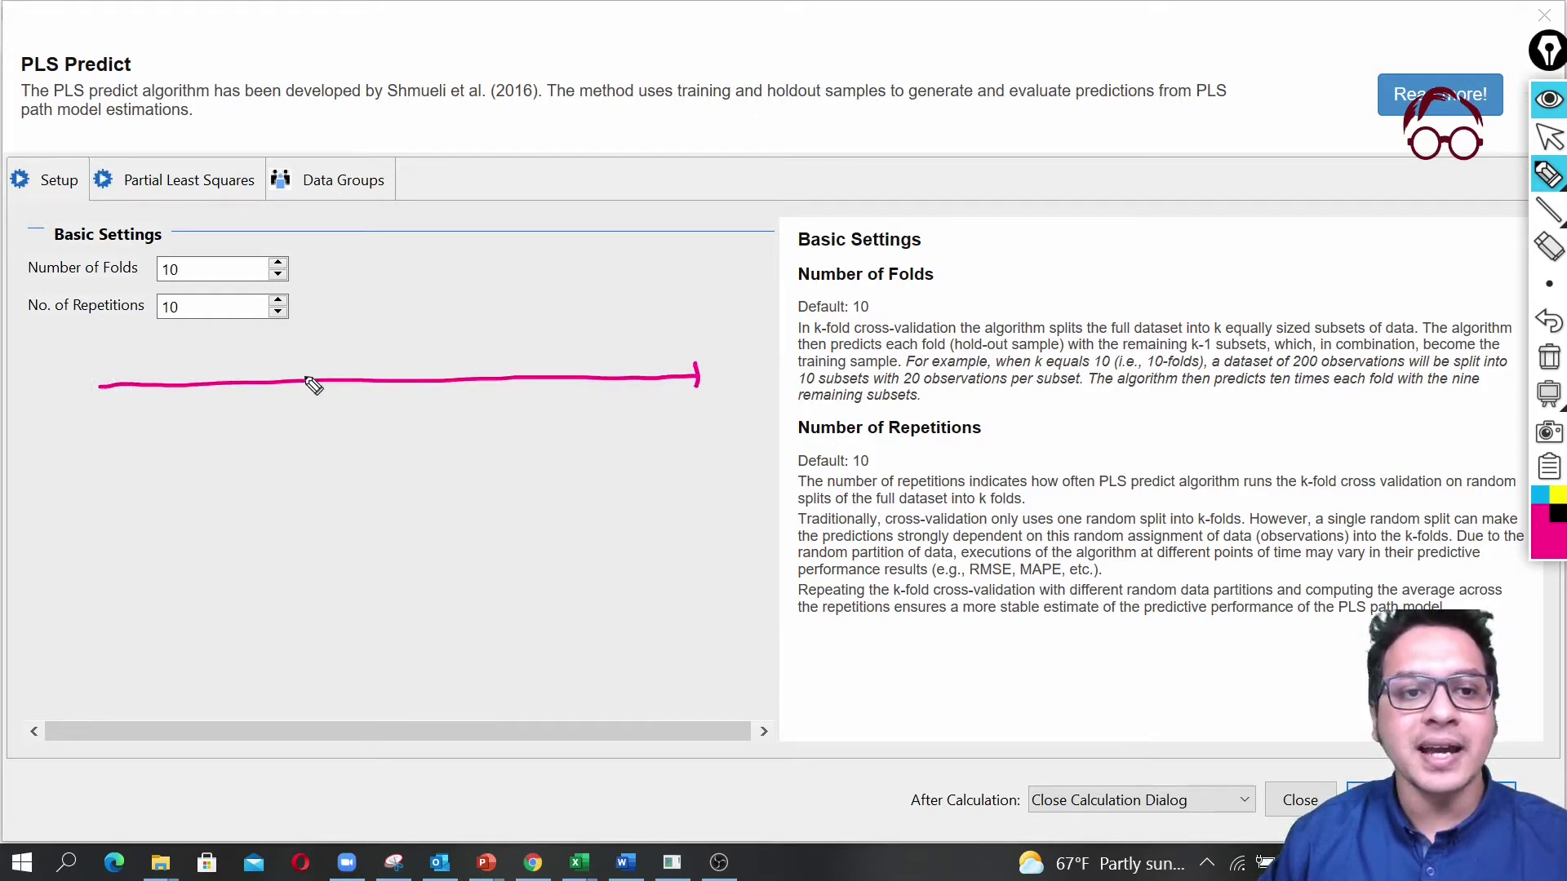
mouse_move(100, 371)
left_mouse_down()
mouse_move(103, 401)
mouse_move(69, 445)
left_mouse_up()
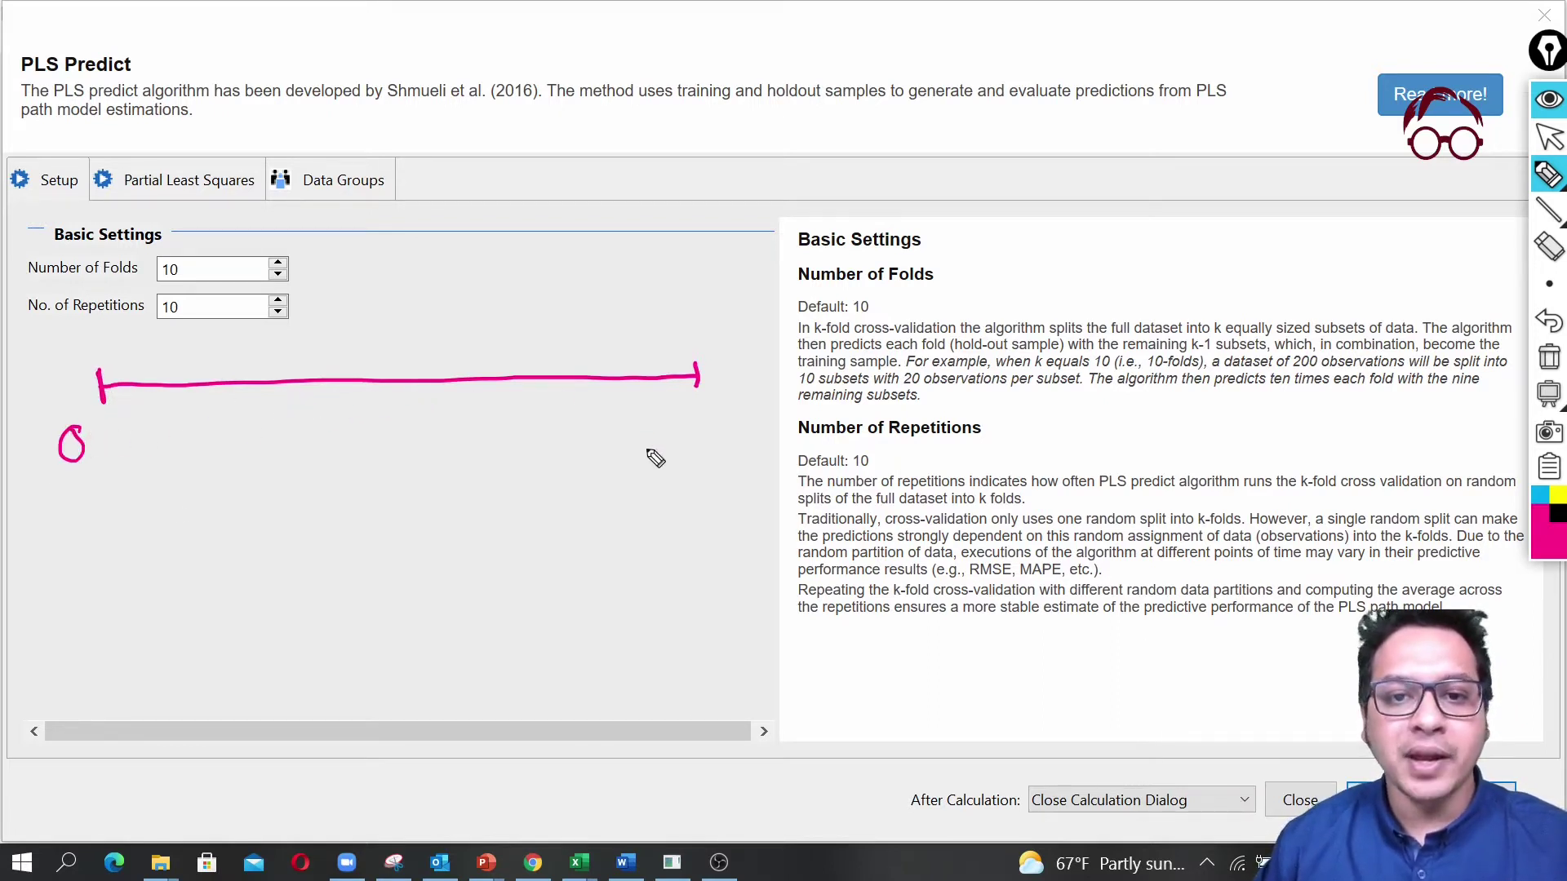
mouse_move(679, 416)
left_mouse_down()
mouse_move(702, 440)
mouse_move(720, 416)
mouse_move(751, 437)
left_mouse_up()
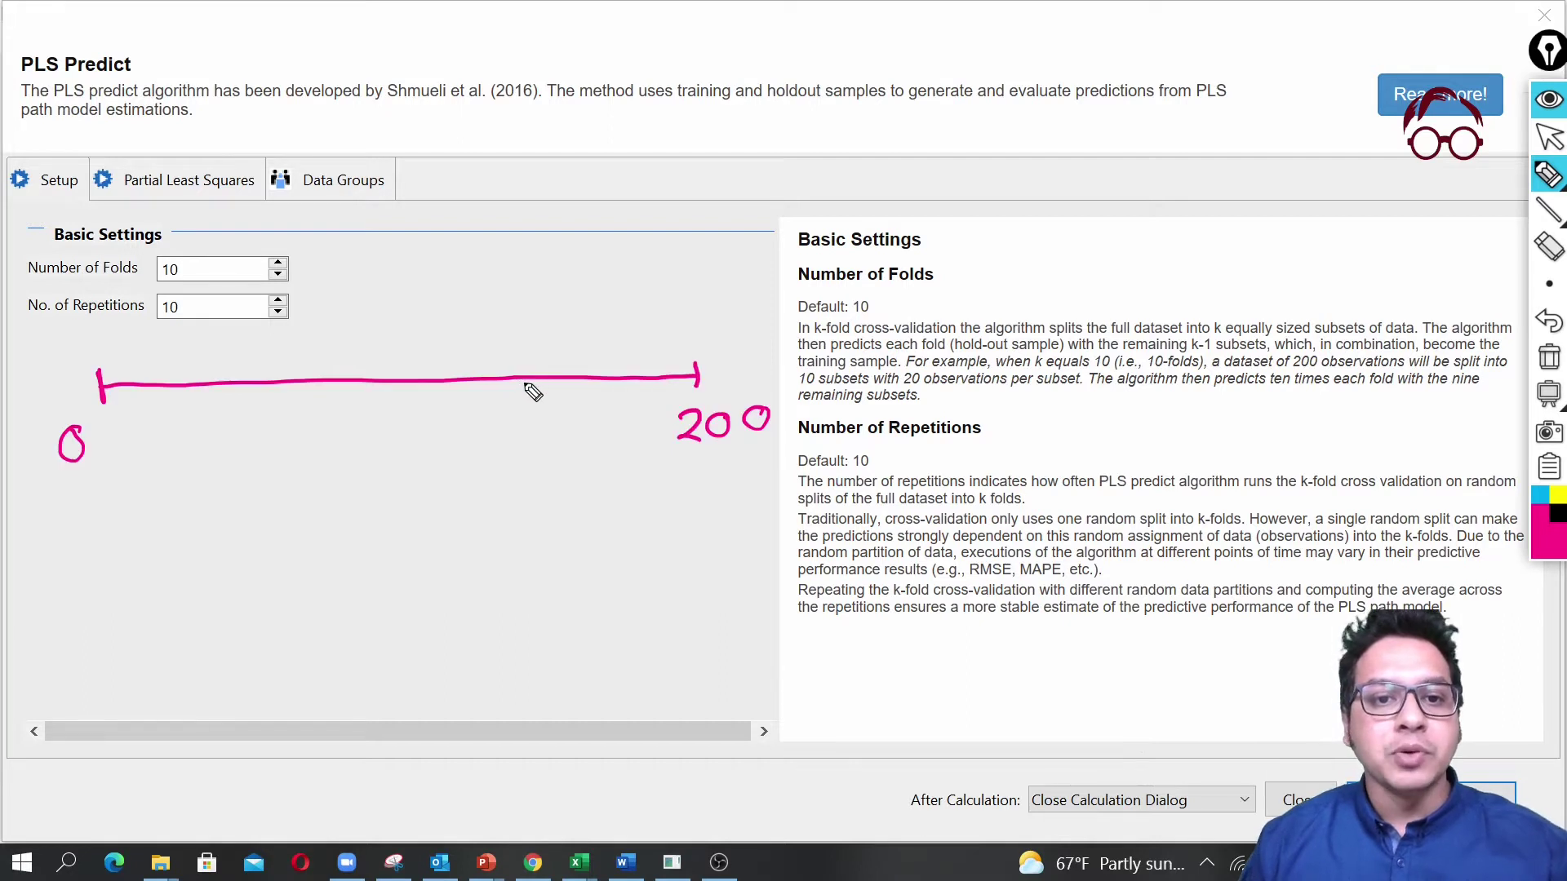
- Mark 160 on the line and label the 0–160 span as Training with a wave
mouse_move(520, 378)
left_mouse_down()
mouse_move(488, 422)
mouse_move(527, 433)
left_mouse_up()
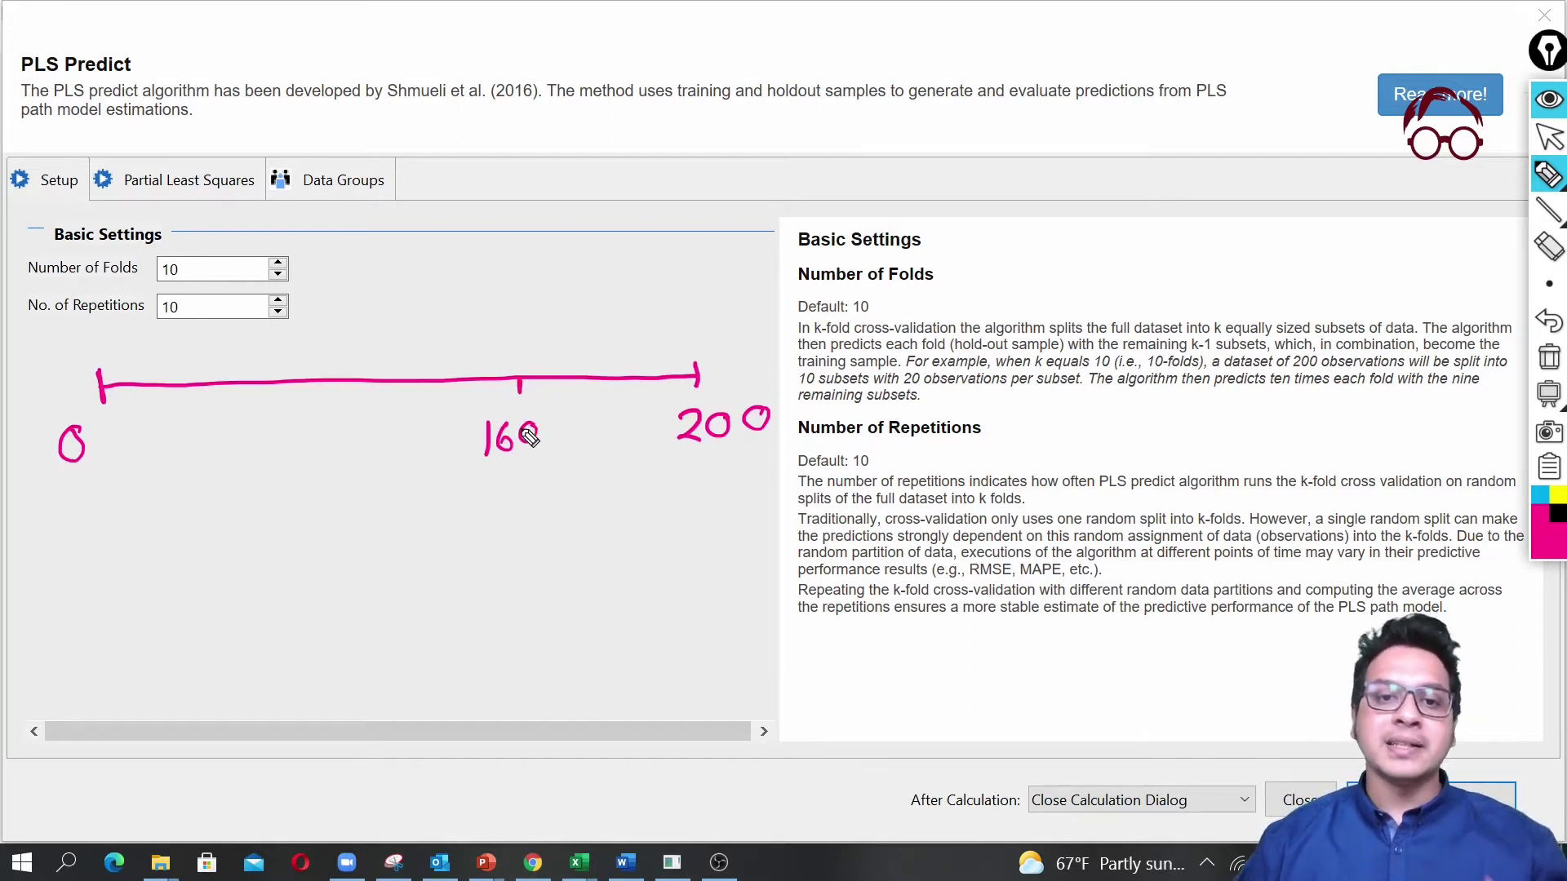
mouse_move(106, 469)
left_mouse_down()
mouse_move(155, 452)
mouse_move(269, 488)
mouse_move(500, 480)
mouse_move(529, 462)
left_mouse_up()
left_click_drag(105, 446, 105, 471)
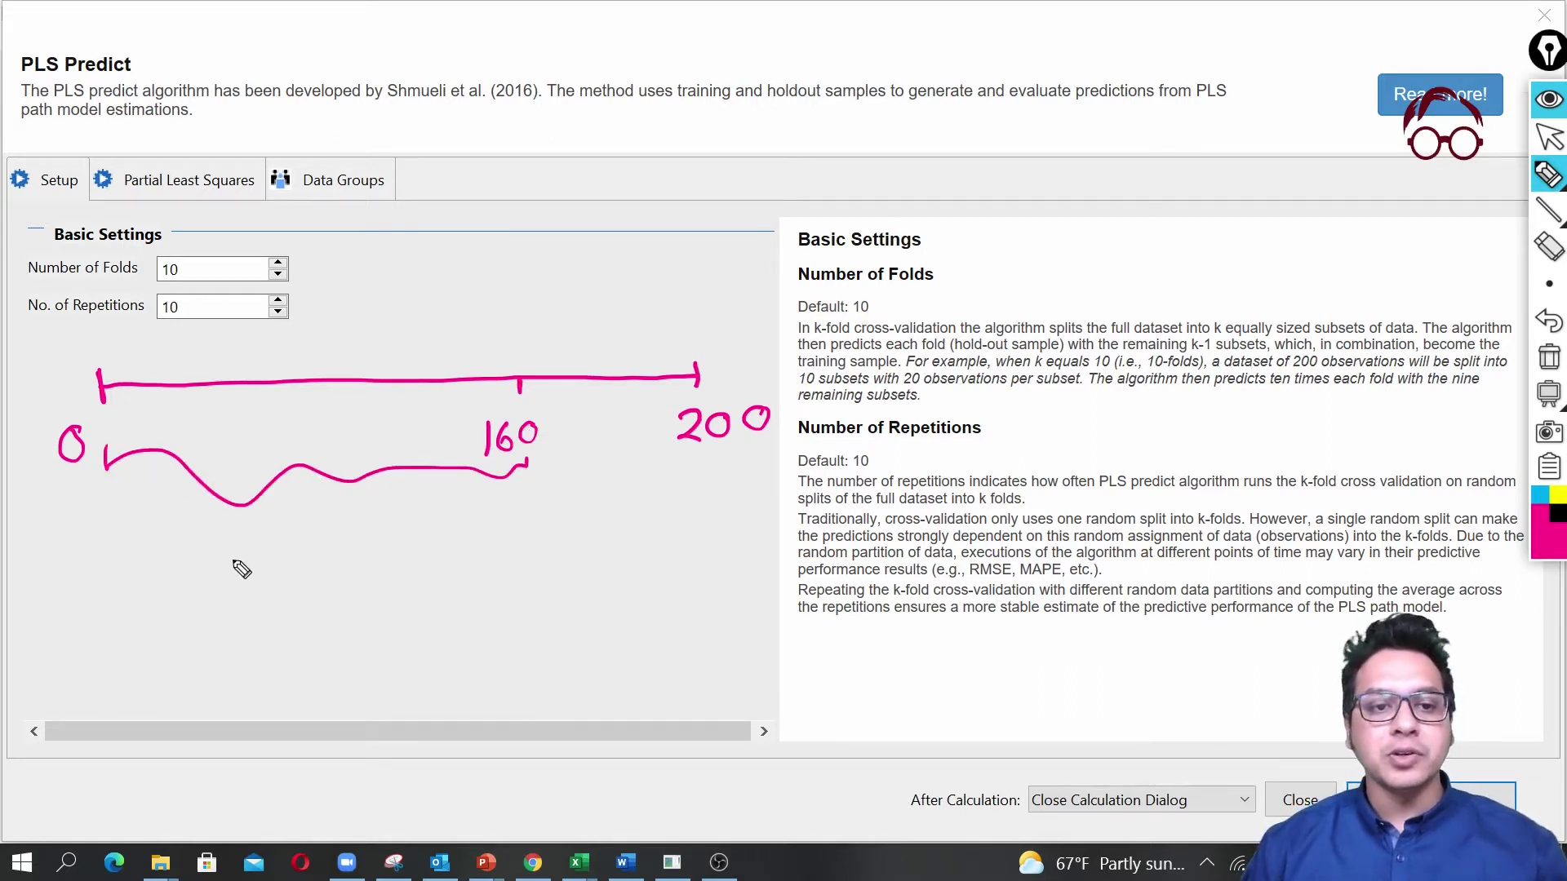
mouse_move(186, 539)
left_mouse_down()
mouse_move(230, 535)
mouse_move(215, 563)
left_mouse_up()
mouse_move(234, 561)
left_mouse_down()
mouse_move(245, 545)
mouse_move(343, 542)
mouse_move(327, 518)
mouse_move(391, 525)
mouse_move(390, 539)
left_mouse_up()
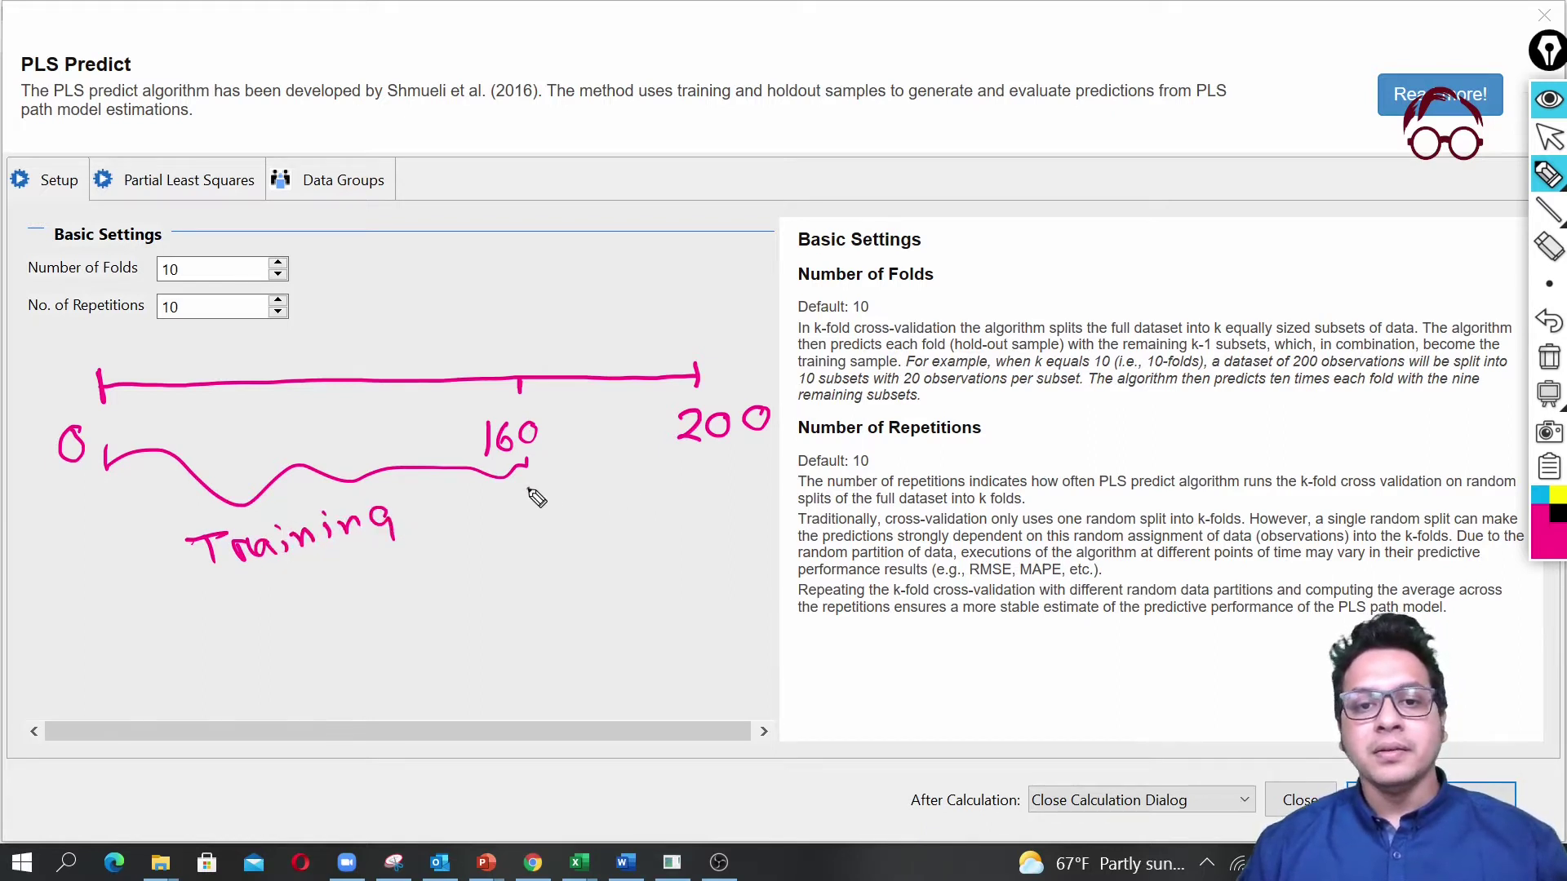
- Bracket the 160–200 span as Test and underline both Training and Test
mouse_move(529, 489)
left_mouse_down()
mouse_move(696, 489)
mouse_move(703, 465)
left_mouse_up()
left_click_drag(529, 488, 527, 464)
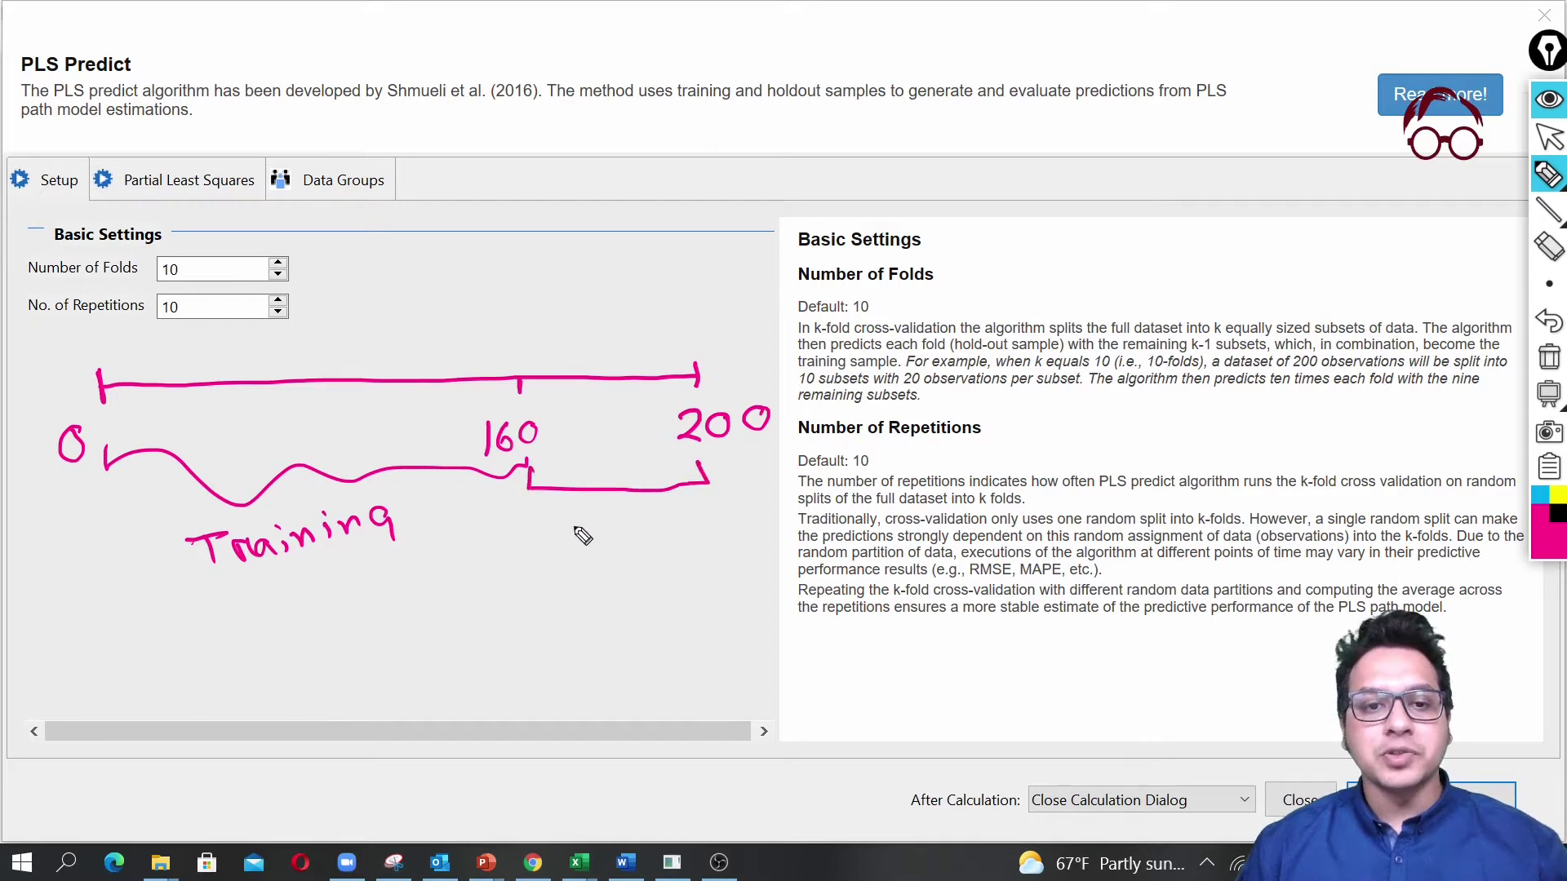
mouse_move(571, 538)
left_mouse_down()
mouse_move(596, 566)
mouse_move(629, 526)
mouse_move(636, 560)
mouse_move(645, 533)
mouse_move(677, 555)
left_mouse_up()
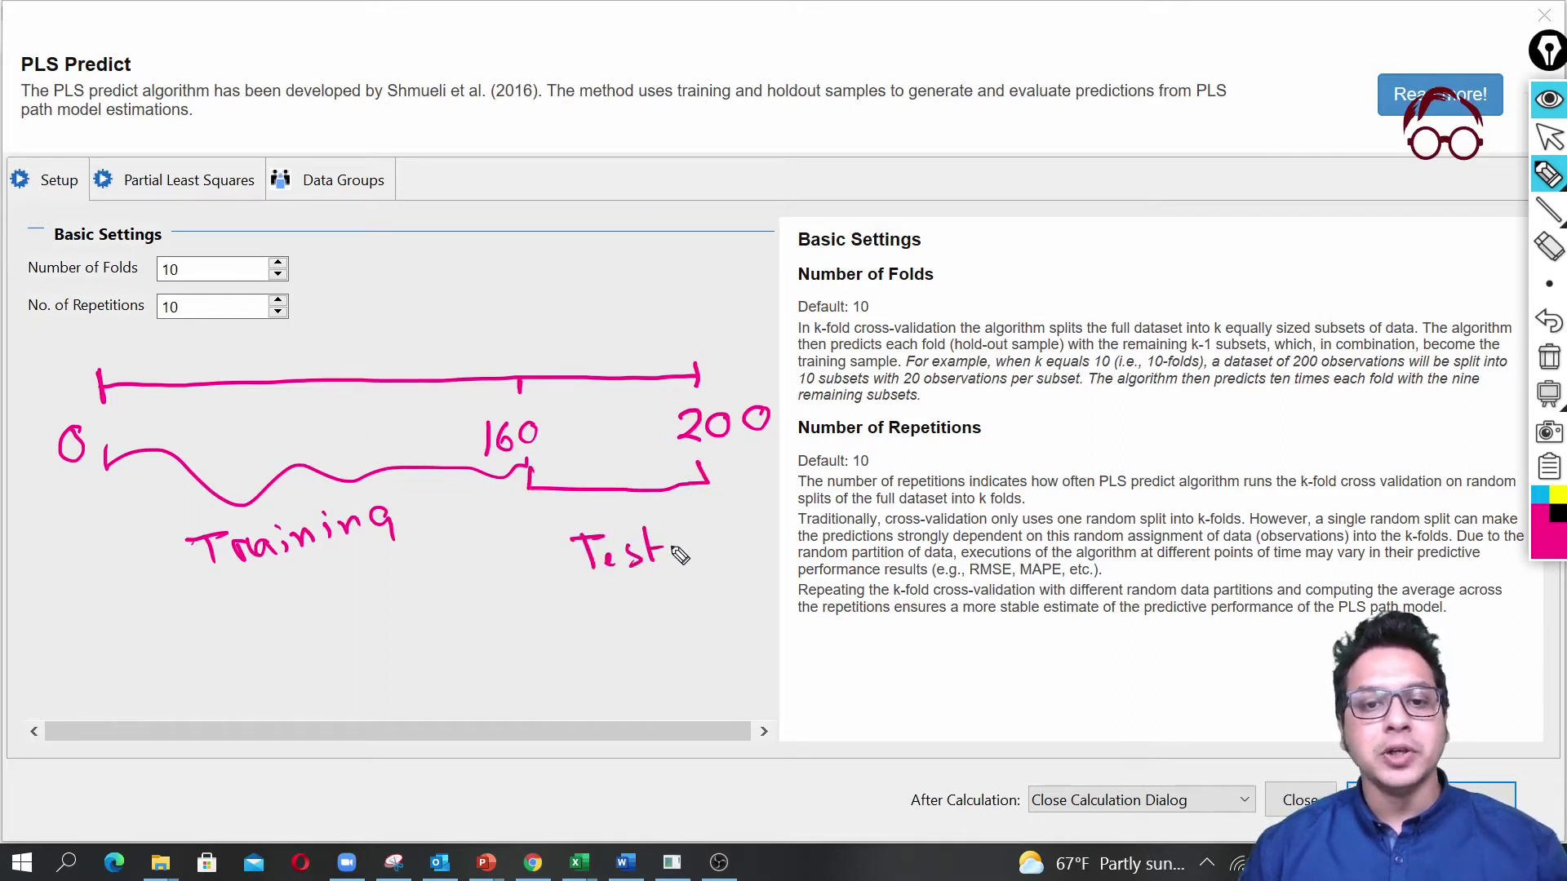
left_click_drag(212, 585, 342, 568)
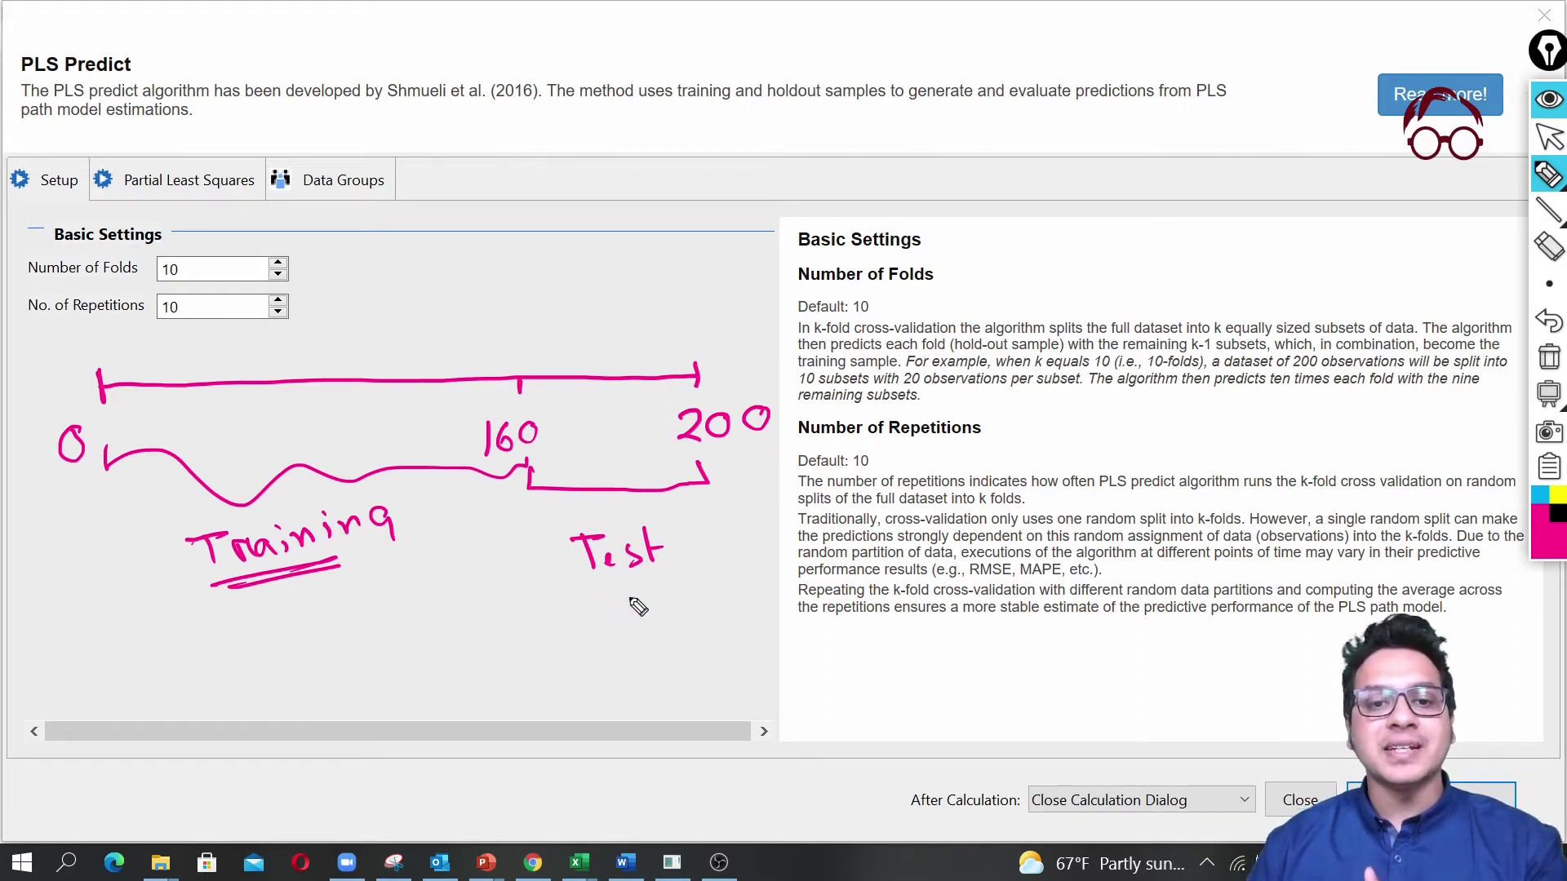
left_click_drag(608, 604, 663, 597)
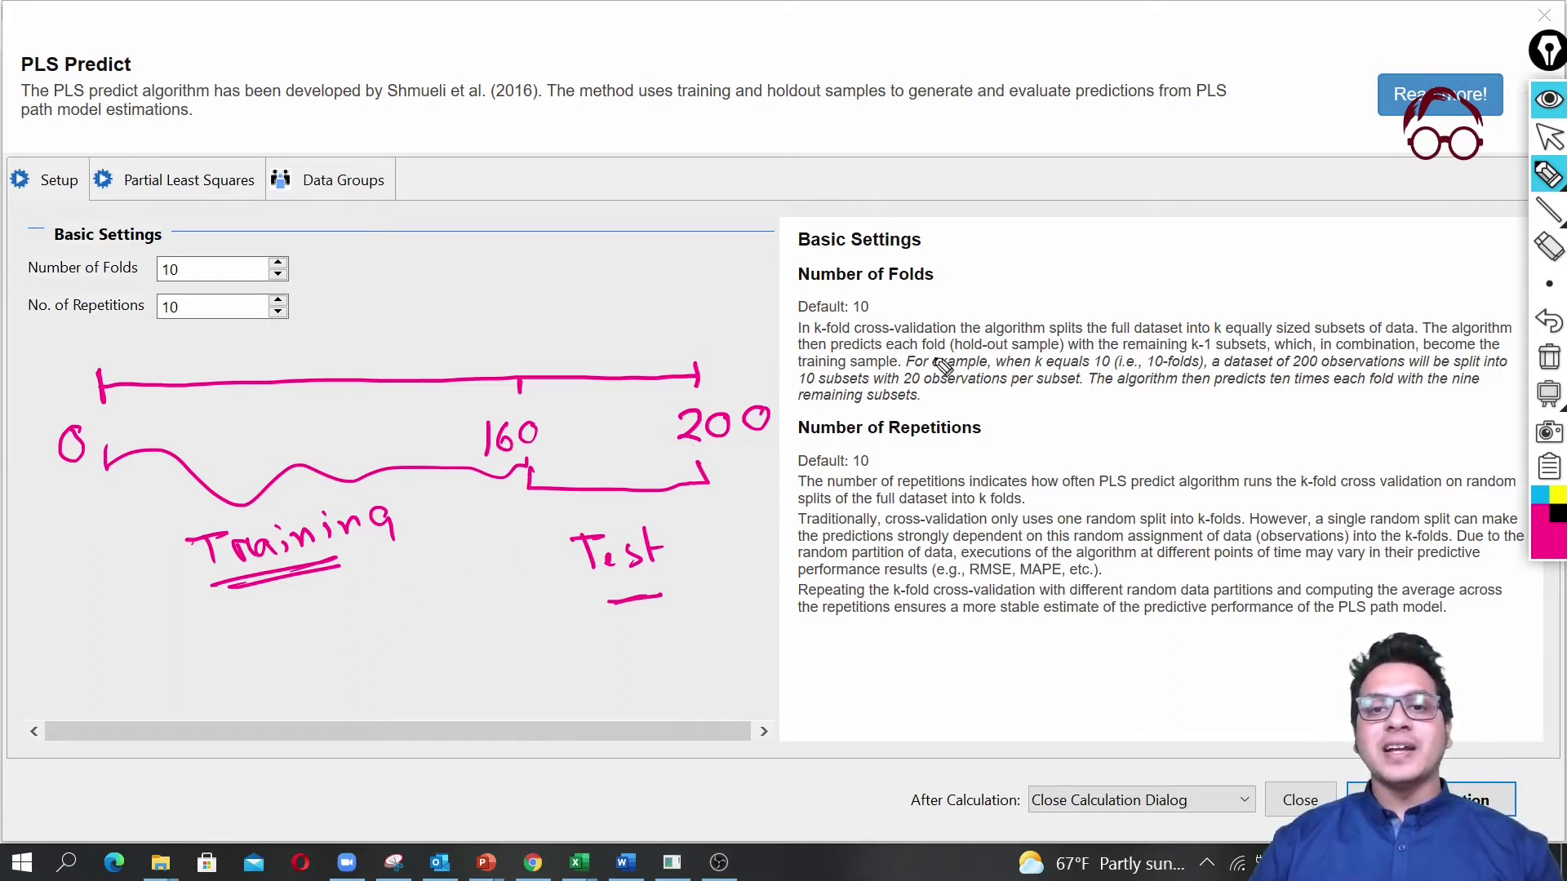
- Underline cross-validation in the help text and write notes 1 Sample, 2 Accuracy, 3 cross-validation
left_click_drag(868, 334, 927, 339)
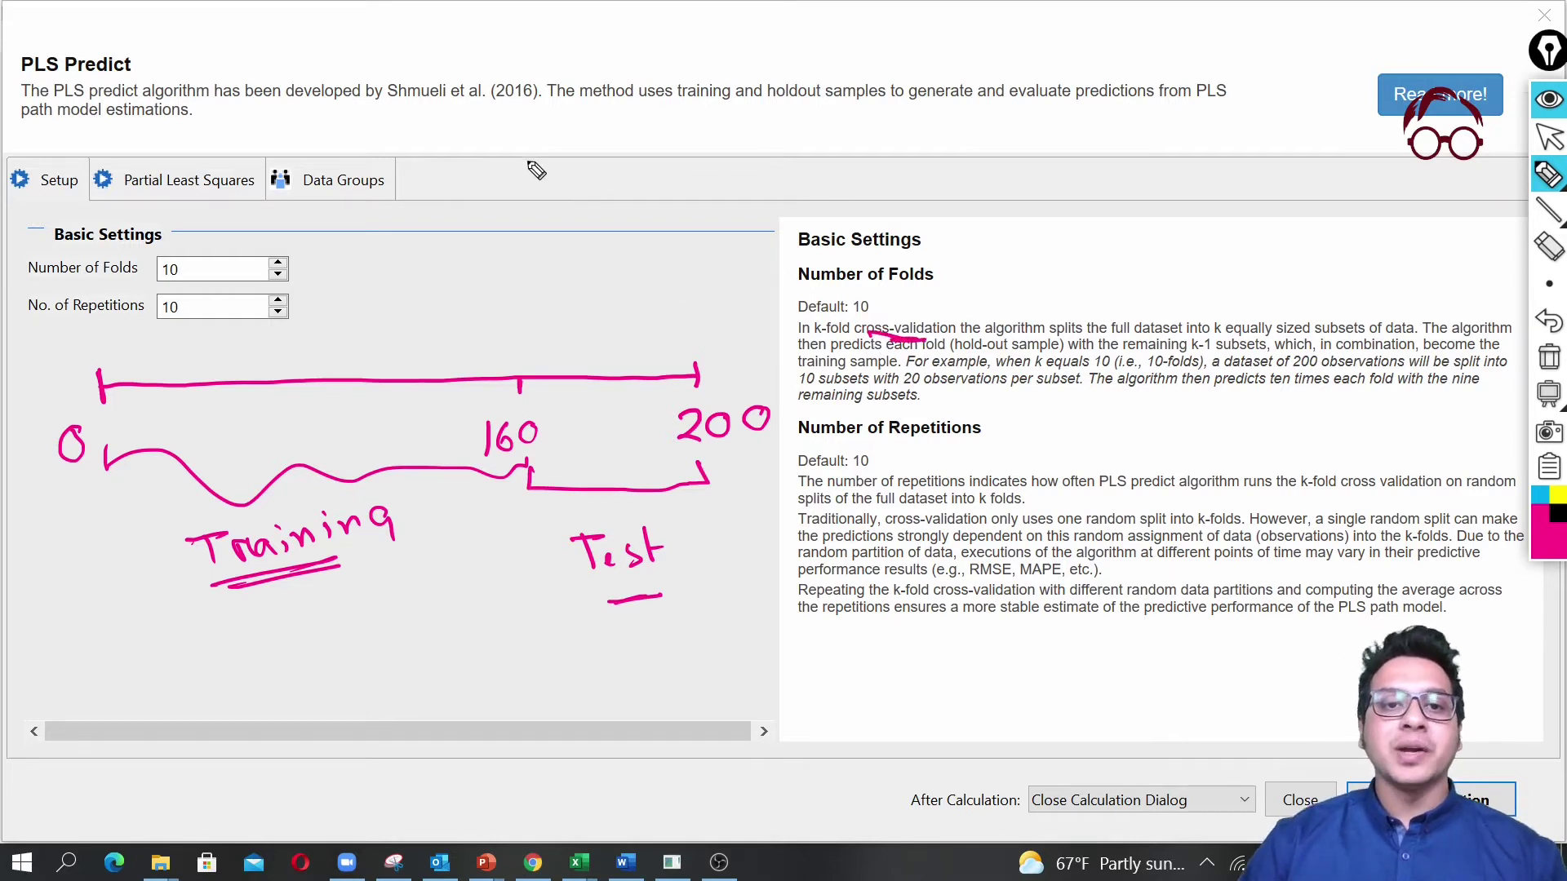
mouse_move(536, 164)
left_mouse_down()
mouse_move(568, 120)
mouse_move(576, 154)
mouse_move(700, 117)
mouse_move(709, 82)
mouse_move(763, 104)
left_mouse_up()
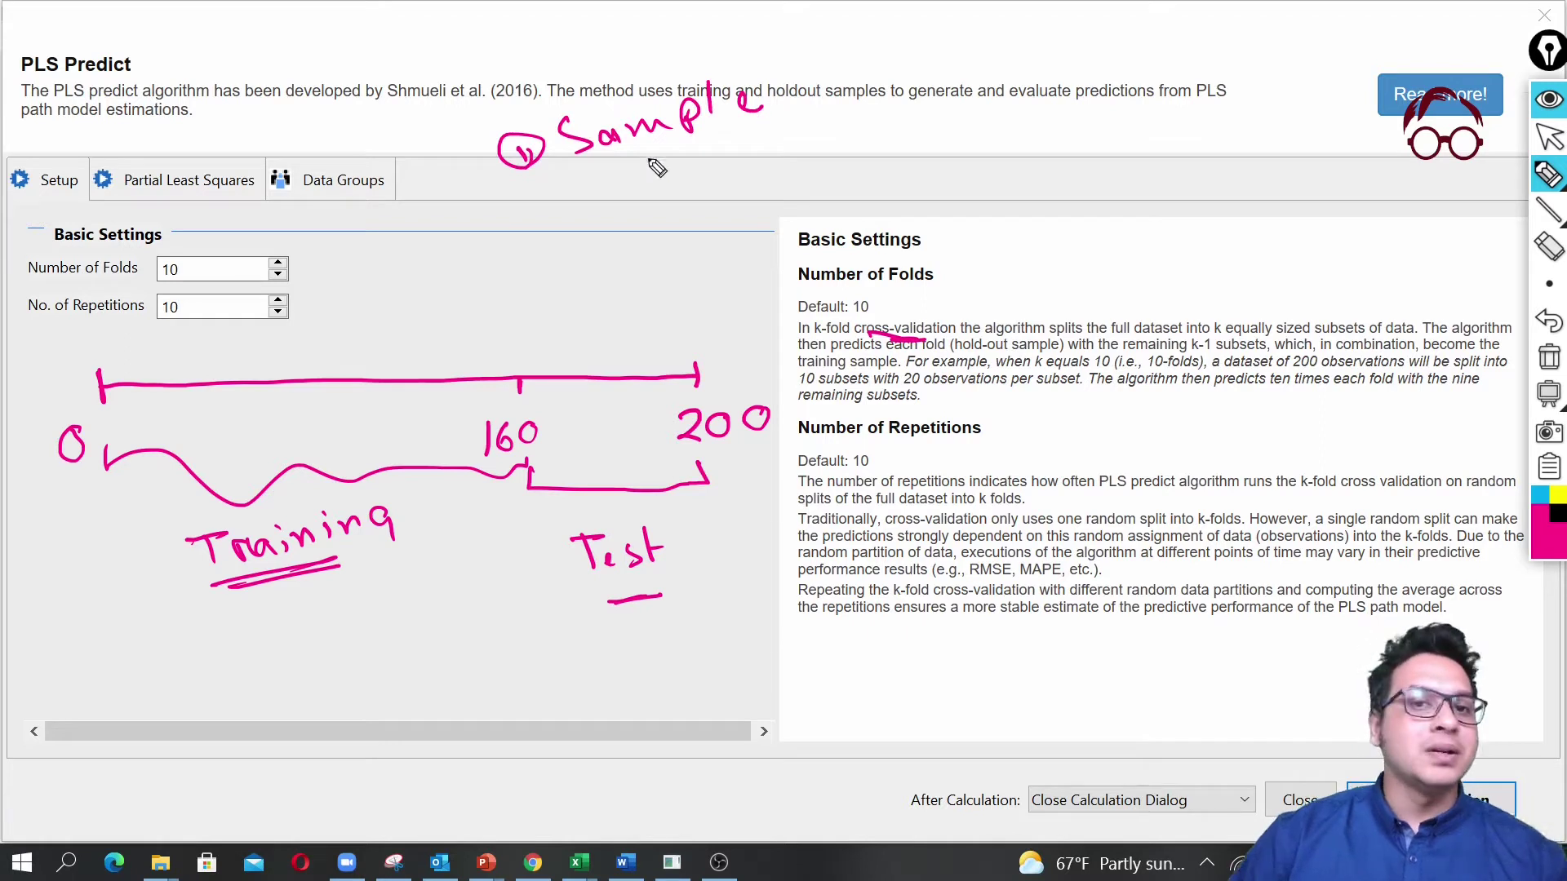
mouse_move(542, 210)
left_mouse_down()
mouse_move(579, 228)
mouse_move(617, 180)
mouse_move(621, 205)
mouse_move(773, 160)
left_mouse_up()
left_click_drag(812, 155, 816, 186)
mouse_move(575, 261)
left_mouse_down()
mouse_move(598, 296)
mouse_move(725, 221)
mouse_move(731, 239)
mouse_move(756, 200)
mouse_move(789, 204)
mouse_move(803, 176)
mouse_move(889, 143)
left_mouse_up()
- Draw a curved arrow looping from item 3 back to item 1
mouse_move(490, 166)
left_mouse_down()
mouse_move(465, 244)
mouse_move(537, 272)
left_mouse_up()
left_click_drag(469, 176, 490, 164)
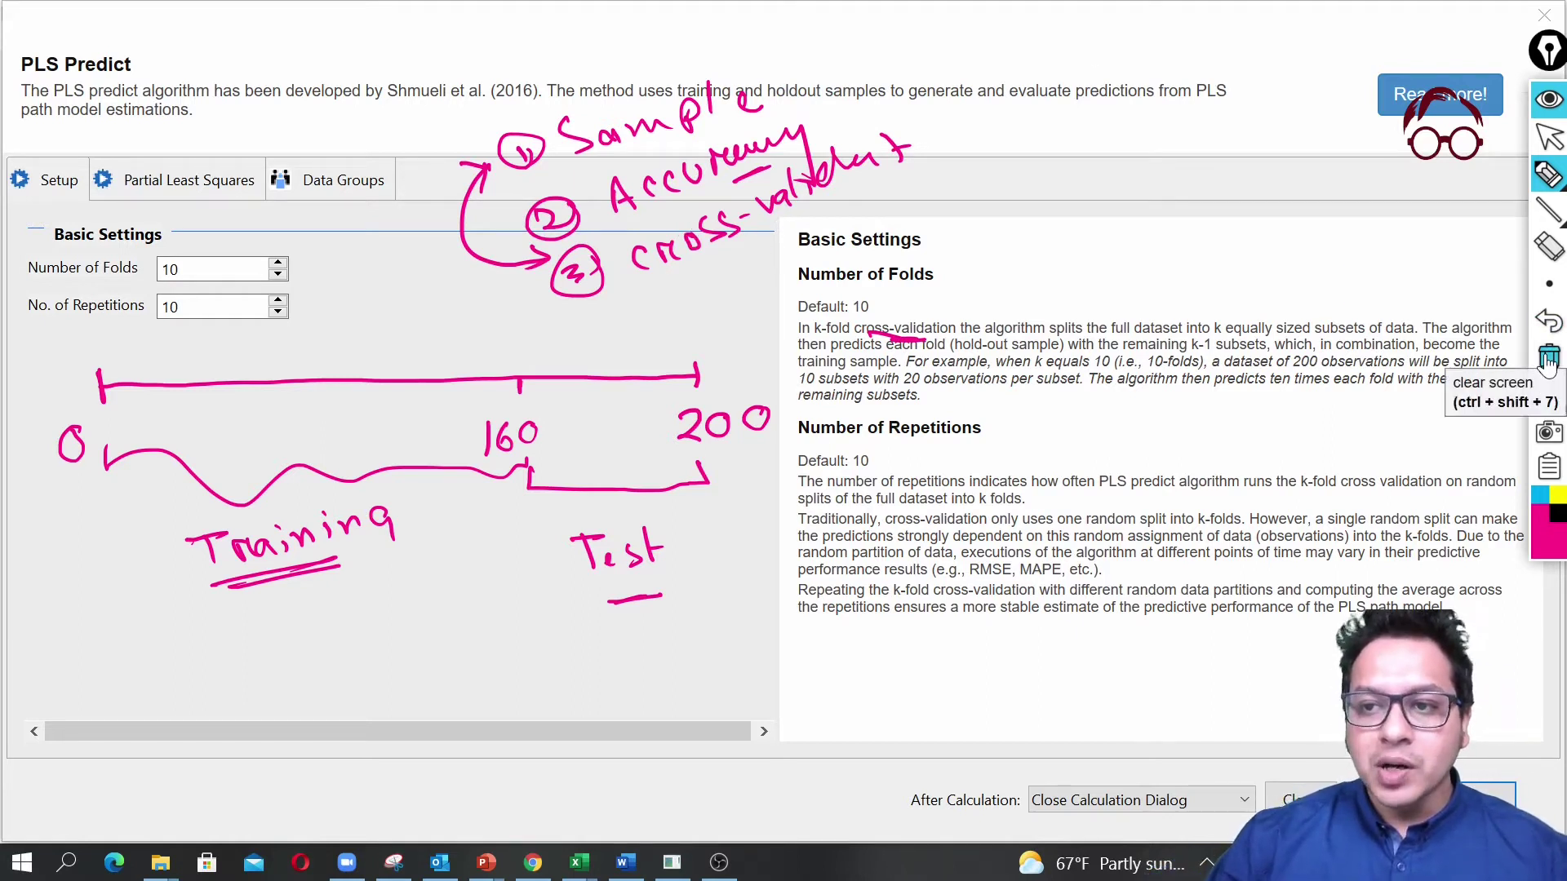
left_click(1548, 246)
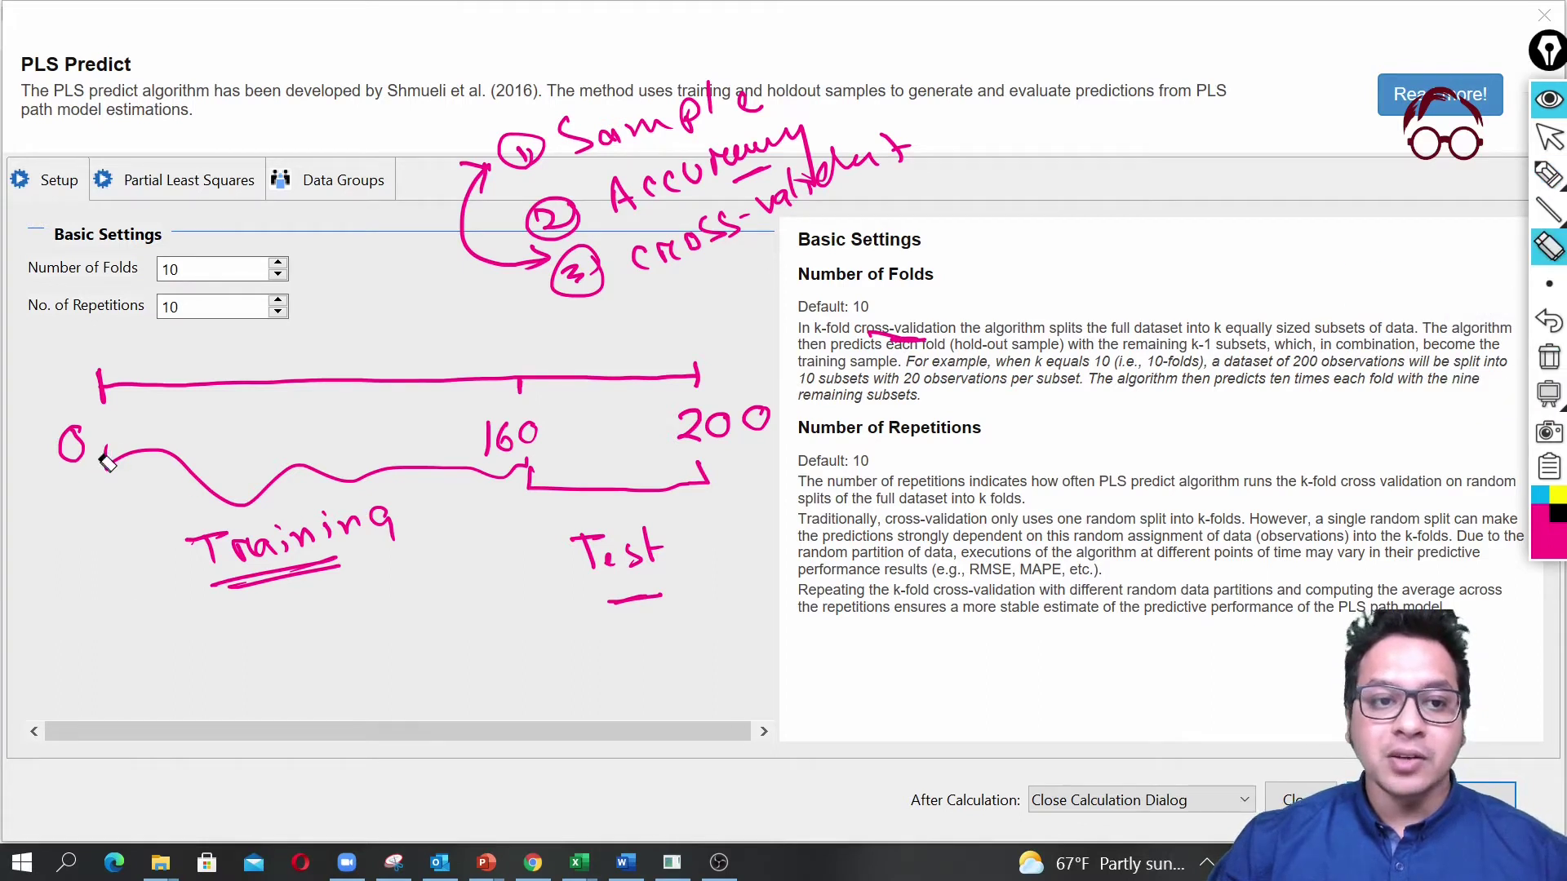
- Erase the Training wave, 160 mark, Test bracket and labels, leaving the line marked 0
mouse_move(106, 462)
left_mouse_down()
mouse_move(209, 463)
mouse_move(376, 531)
mouse_move(254, 601)
mouse_move(204, 576)
mouse_move(201, 531)
left_mouse_up()
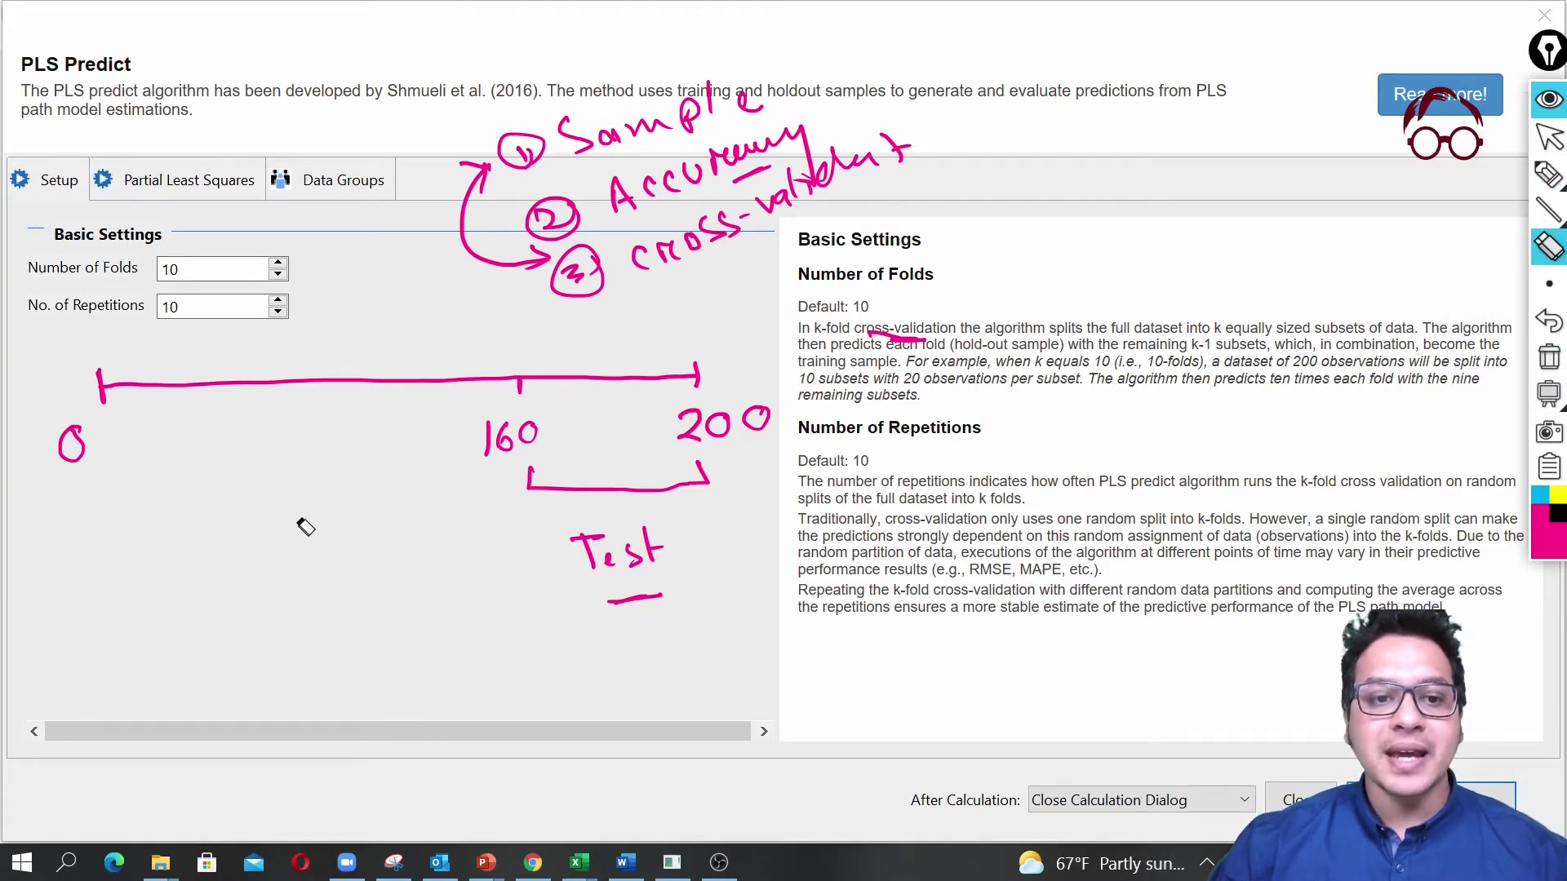
mouse_move(305, 526)
left_mouse_down()
mouse_move(507, 465)
mouse_move(485, 439)
mouse_move(566, 459)
mouse_move(571, 517)
mouse_move(639, 530)
mouse_move(629, 588)
mouse_move(598, 609)
mouse_move(629, 537)
mouse_move(610, 583)
mouse_move(634, 603)
mouse_move(598, 616)
mouse_move(661, 521)
left_mouse_up()
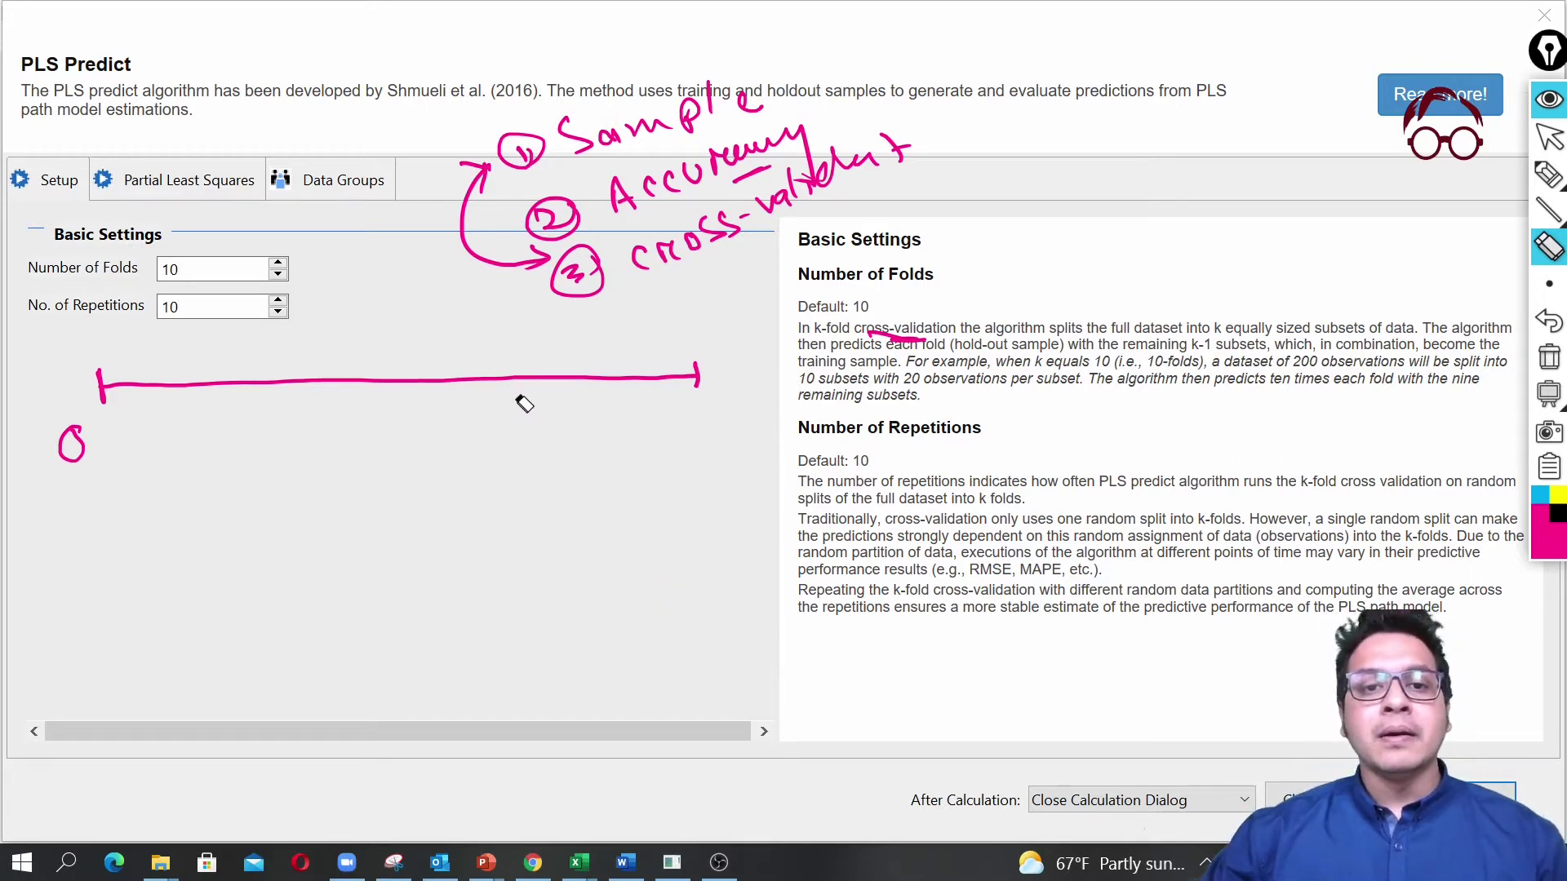
left_click(1548, 174)
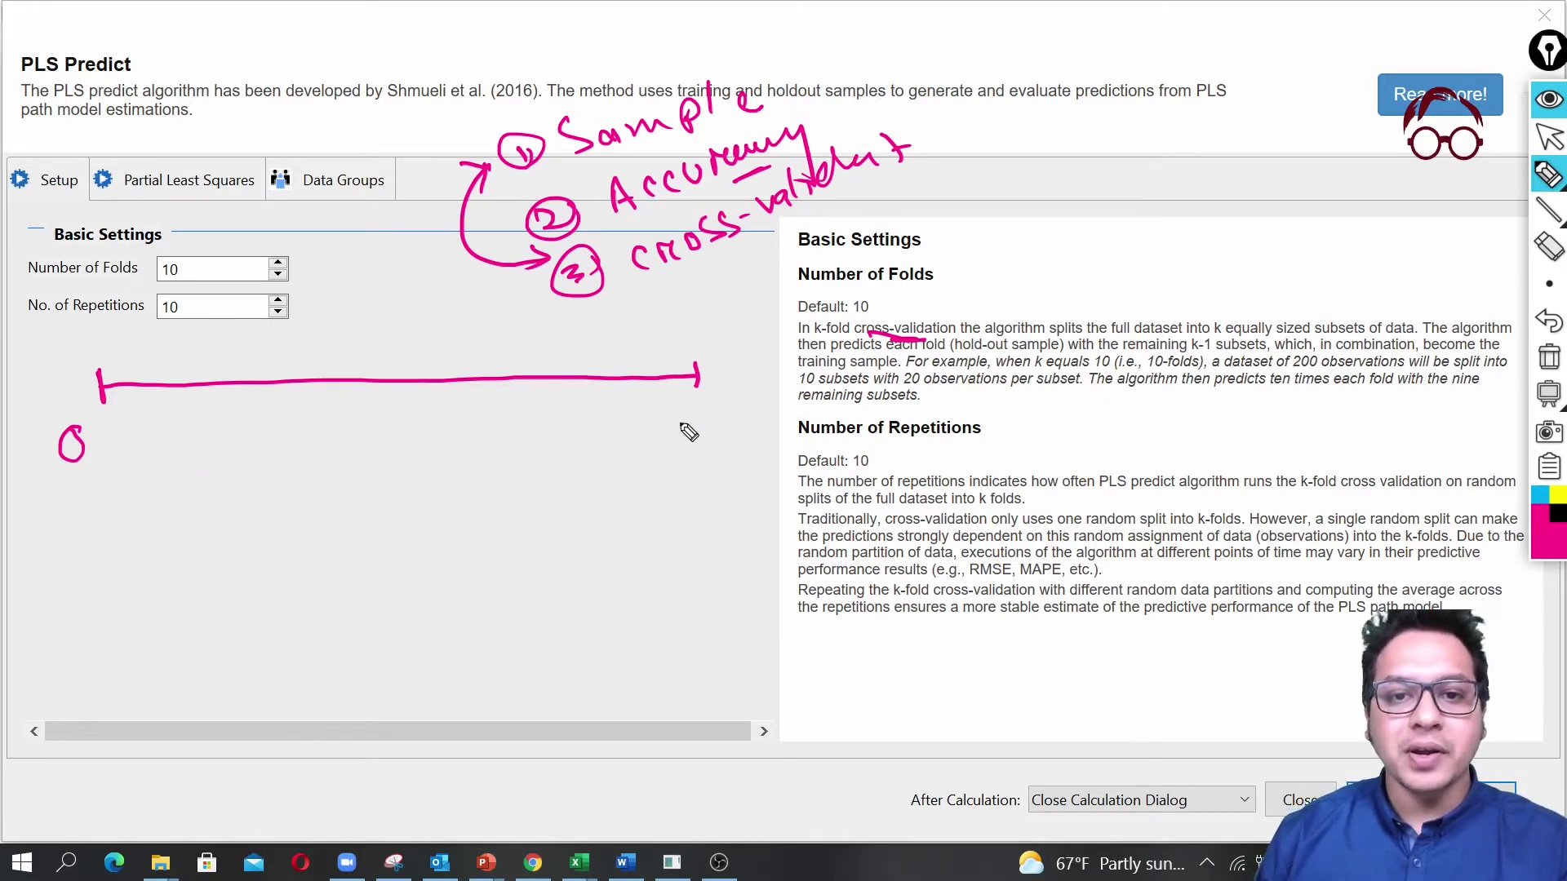
- Relabel the first line's end 200 and draw two more 0–200 lines below it
mouse_move(687, 408)
left_mouse_down()
mouse_move(708, 426)
mouse_move(756, 405)
left_mouse_up()
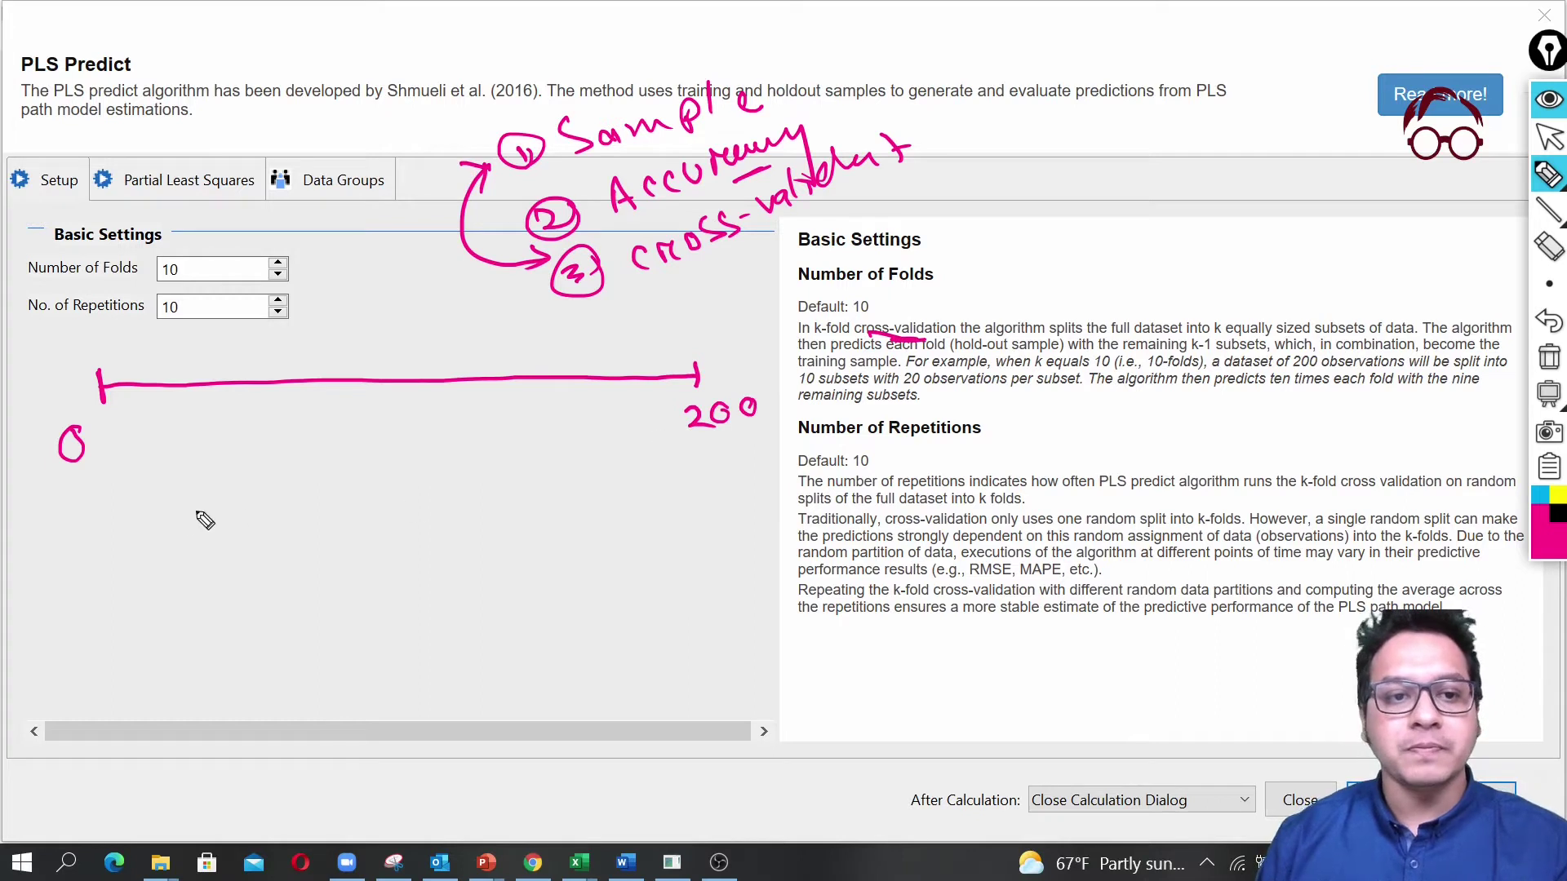
left_click_drag(108, 508, 682, 493)
left_click_drag(105, 491, 73, 570)
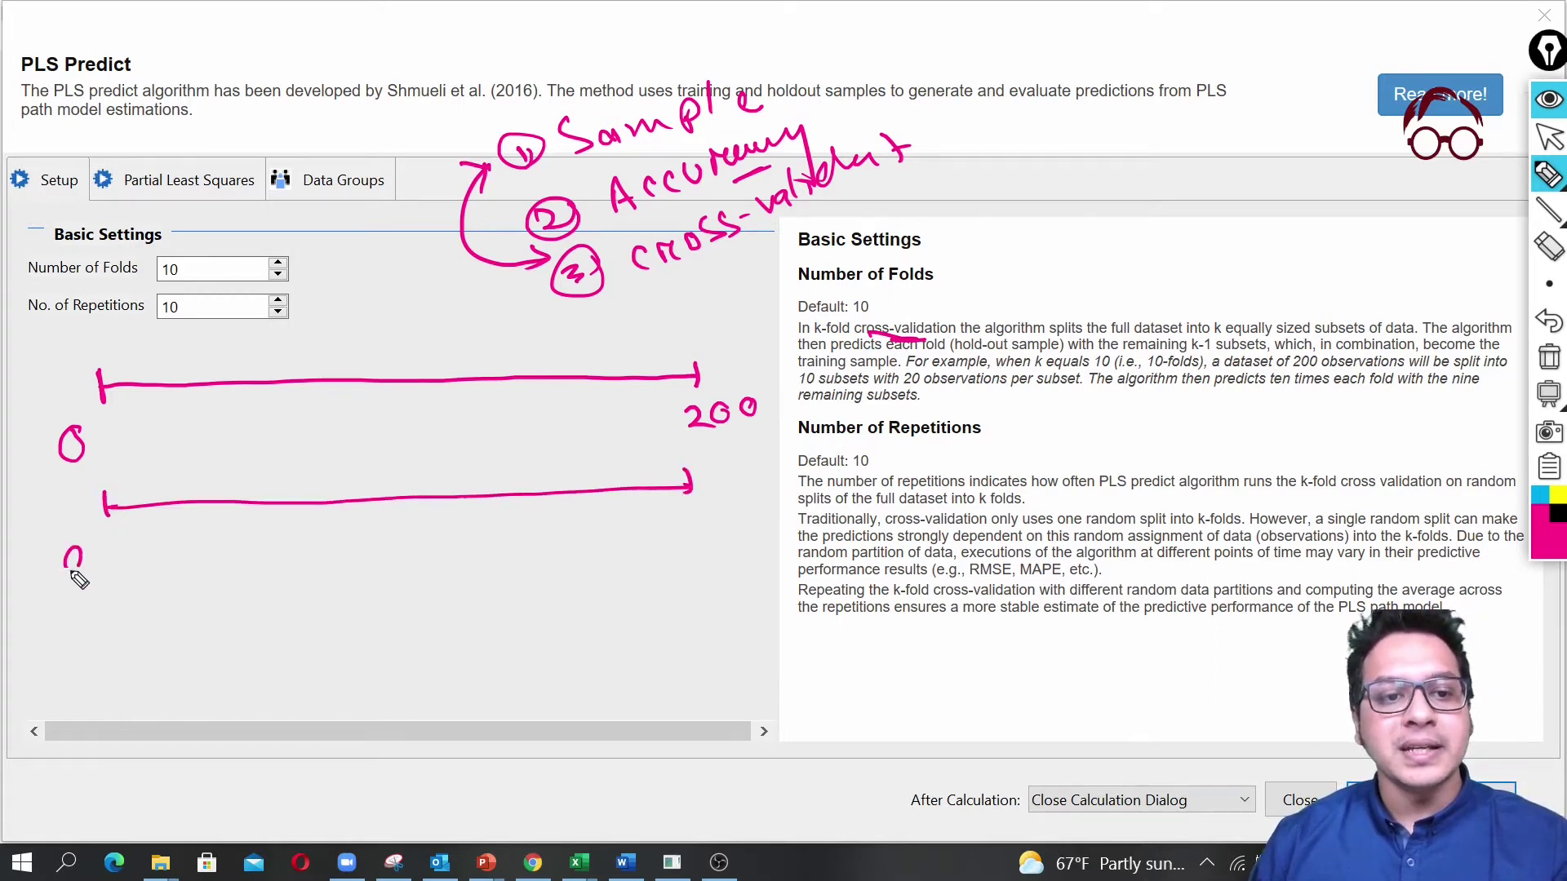
mouse_move(668, 530)
left_mouse_down()
mouse_move(688, 545)
mouse_move(731, 516)
left_mouse_up()
left_click_drag(119, 633, 700, 625)
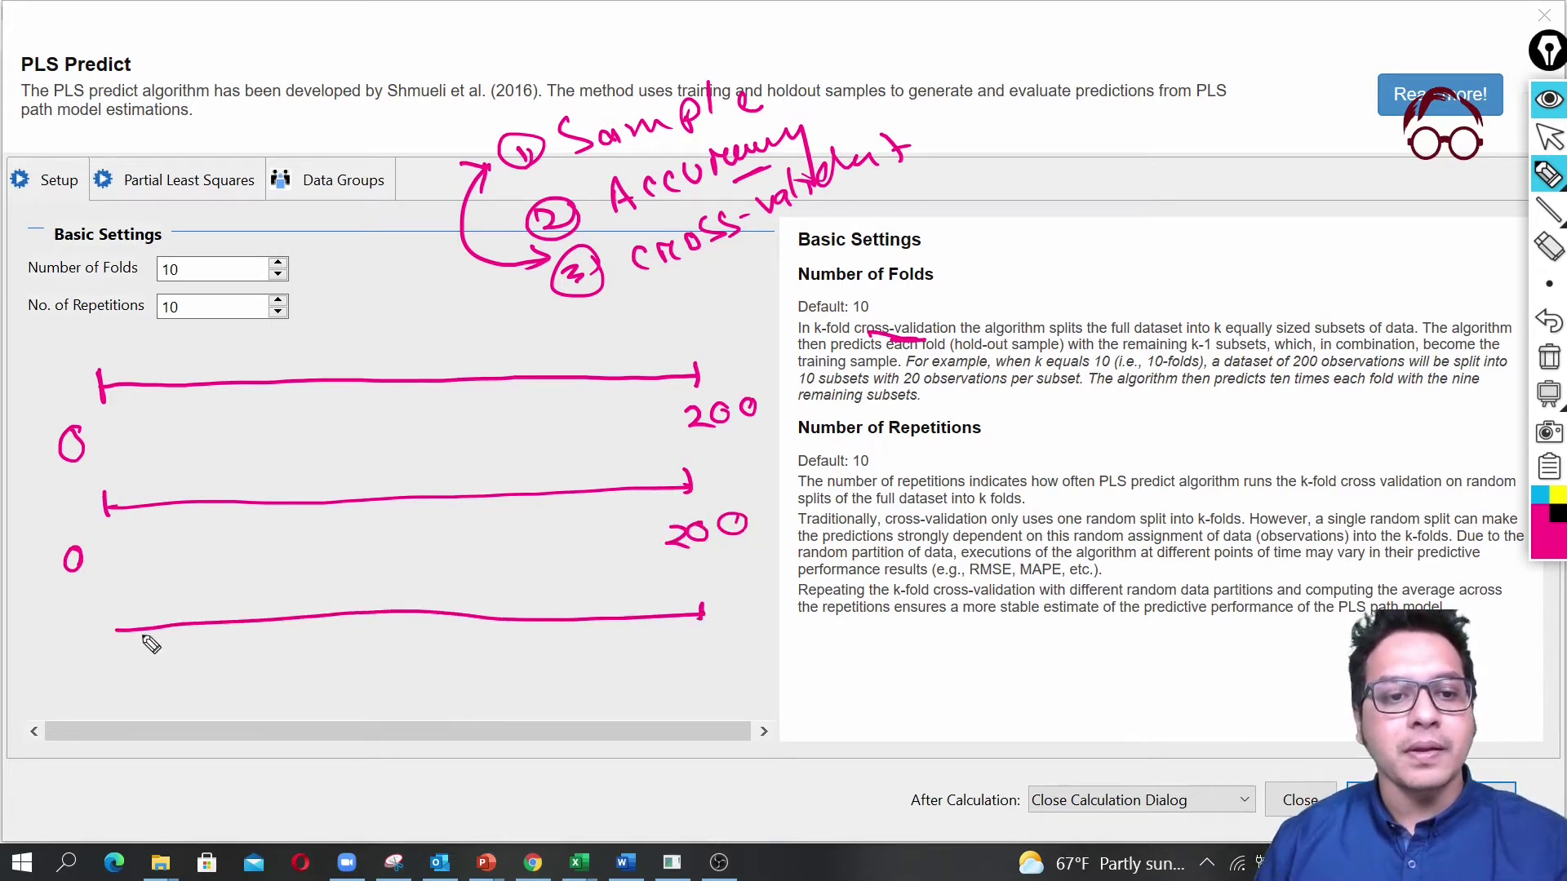
mouse_move(116, 619)
left_mouse_down()
mouse_move(94, 670)
mouse_move(105, 663)
left_mouse_up()
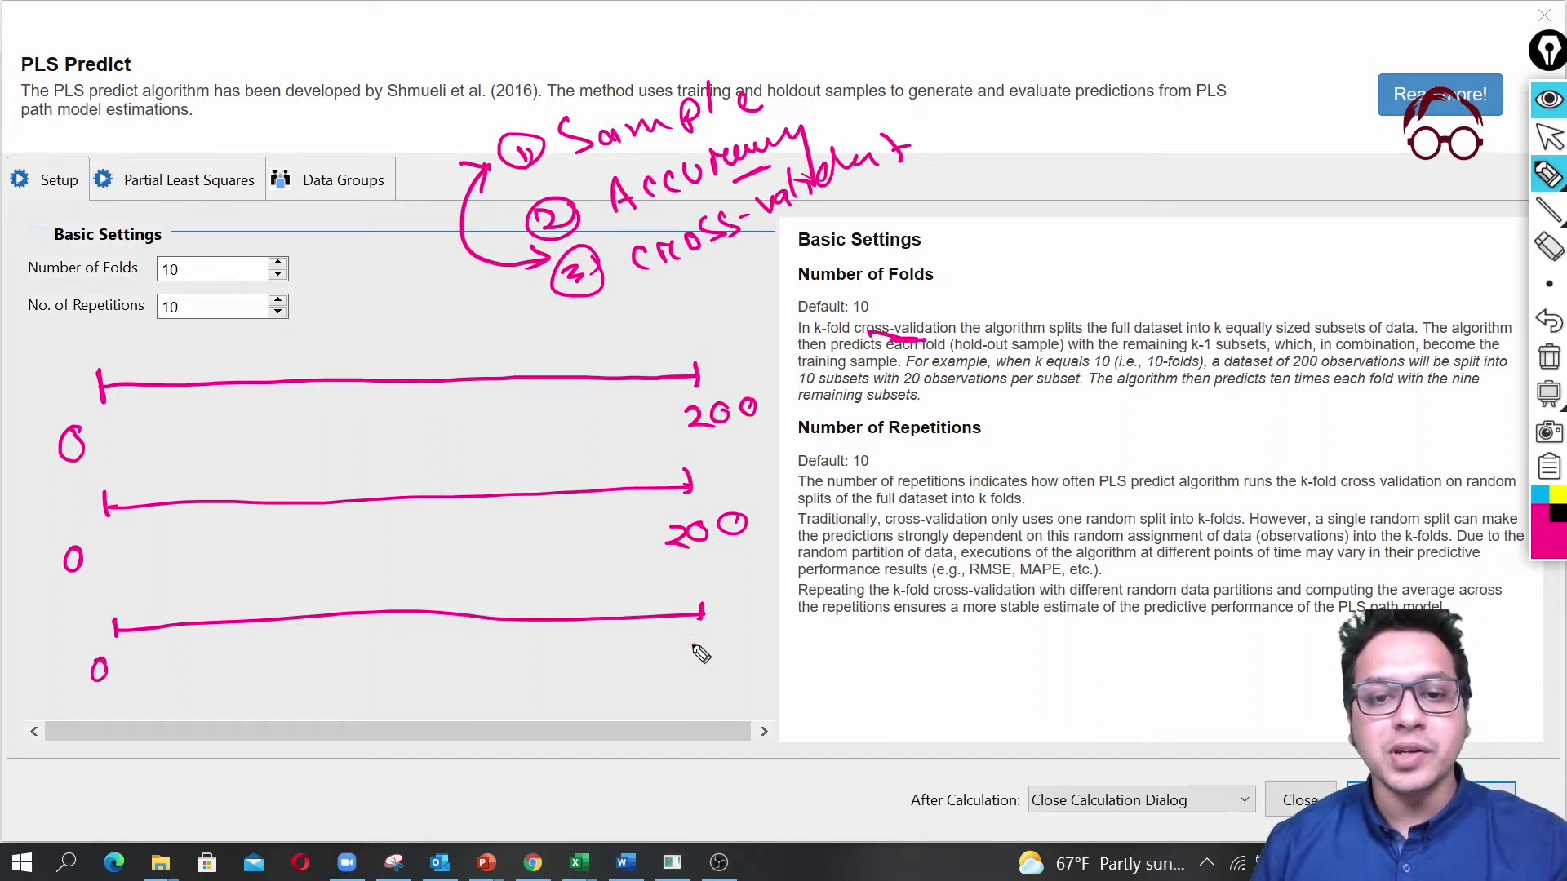
mouse_move(686, 645)
left_mouse_down()
mouse_move(709, 660)
mouse_move(752, 641)
mouse_move(732, 643)
left_mouse_up()
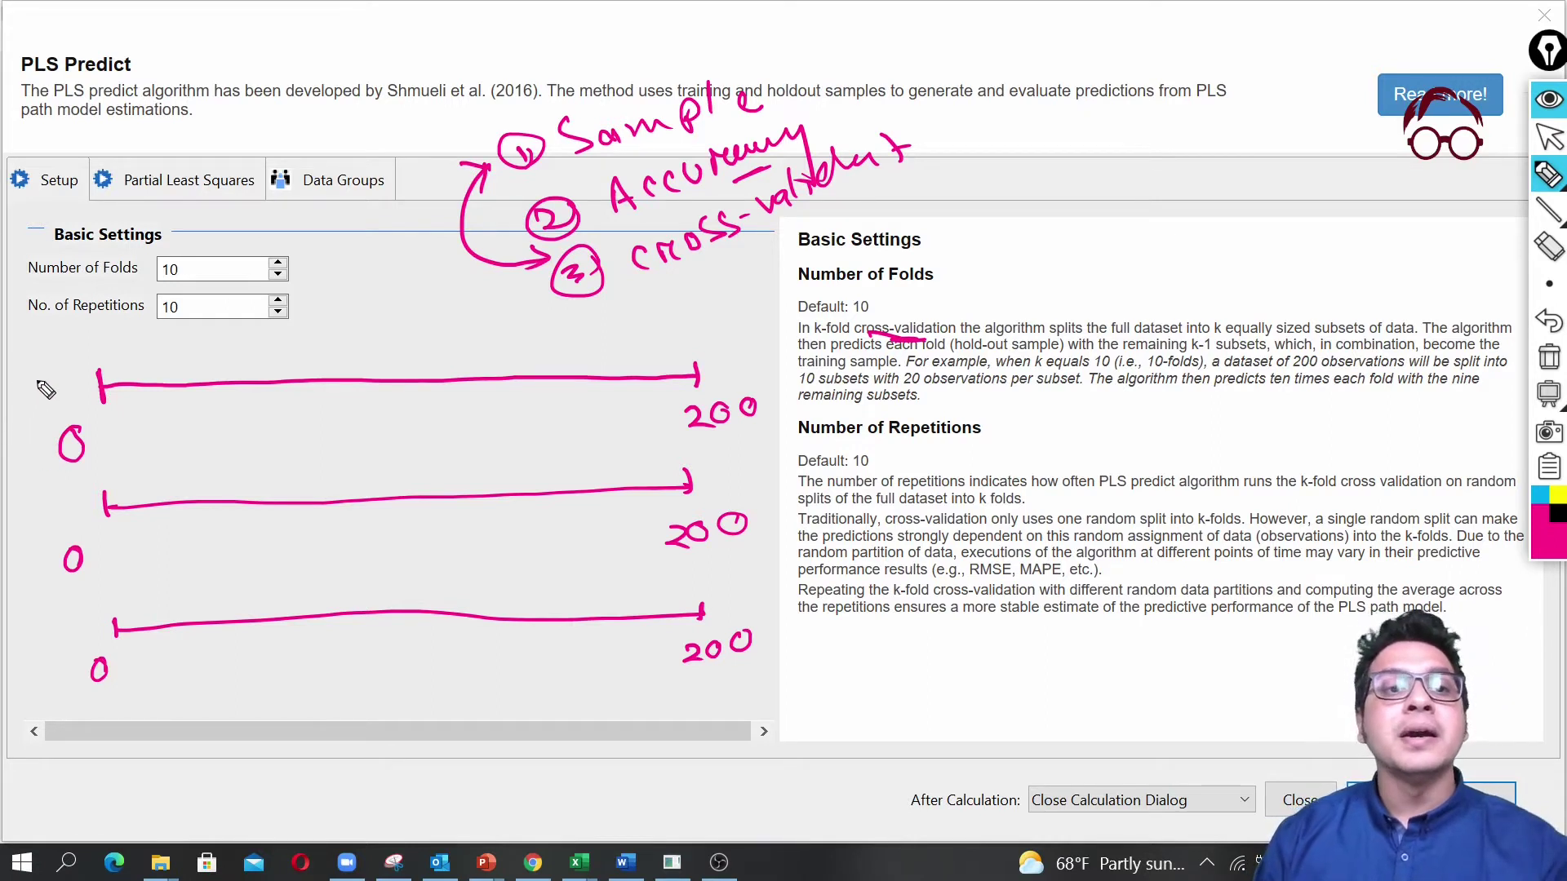
- Number the lines 1–3 and box the first line's training part with a wavy end fold
left_click_drag(33, 398, 31, 366)
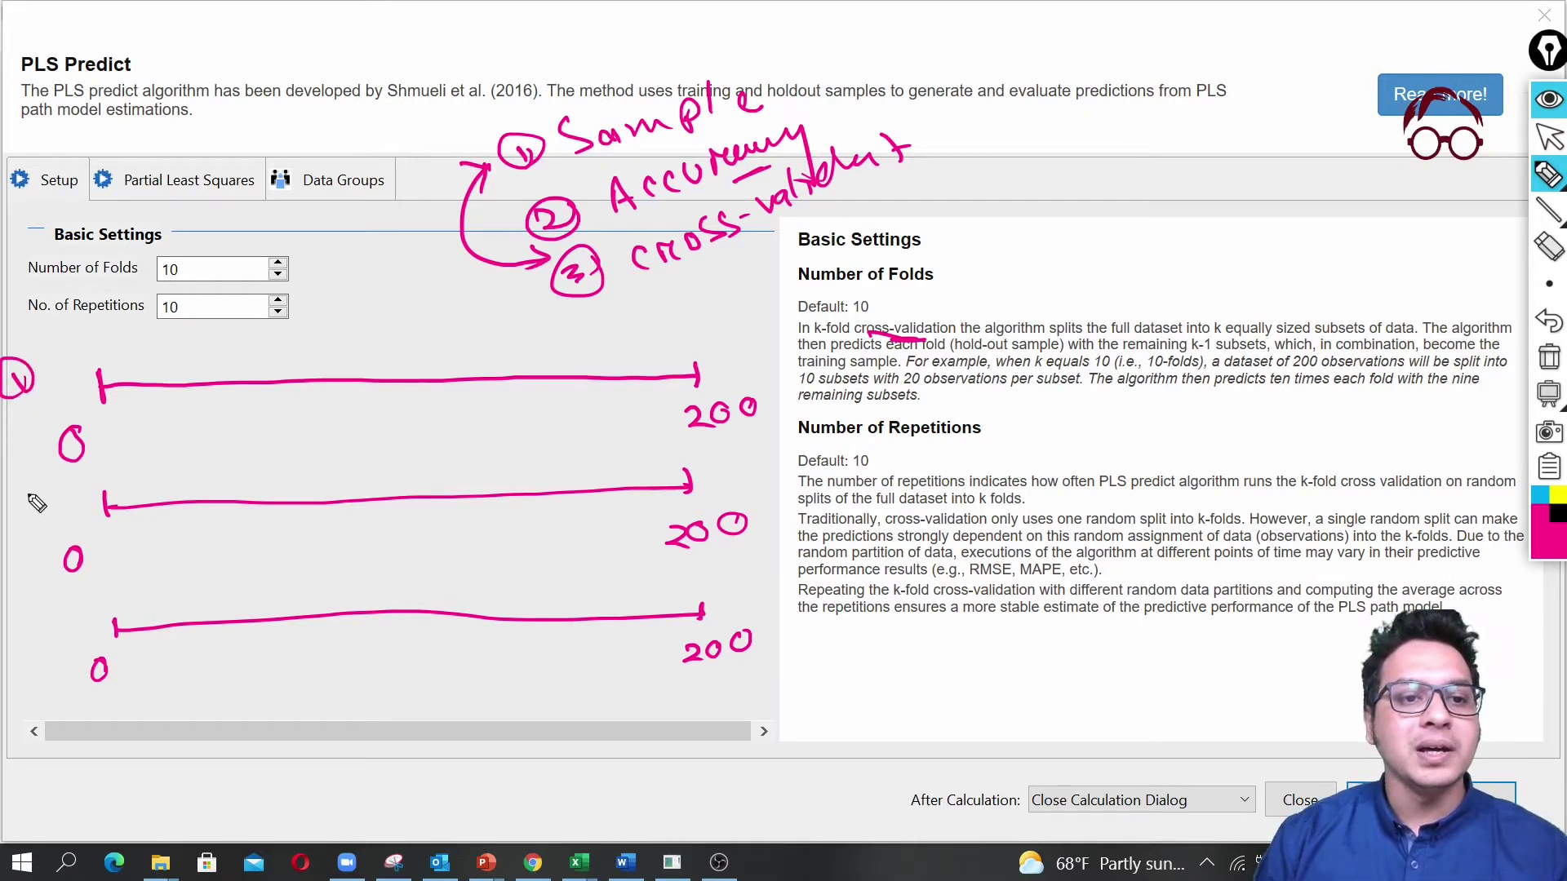
mouse_move(7, 496)
left_mouse_down()
mouse_move(35, 519)
mouse_move(16, 530)
mouse_move(32, 486)
left_mouse_up()
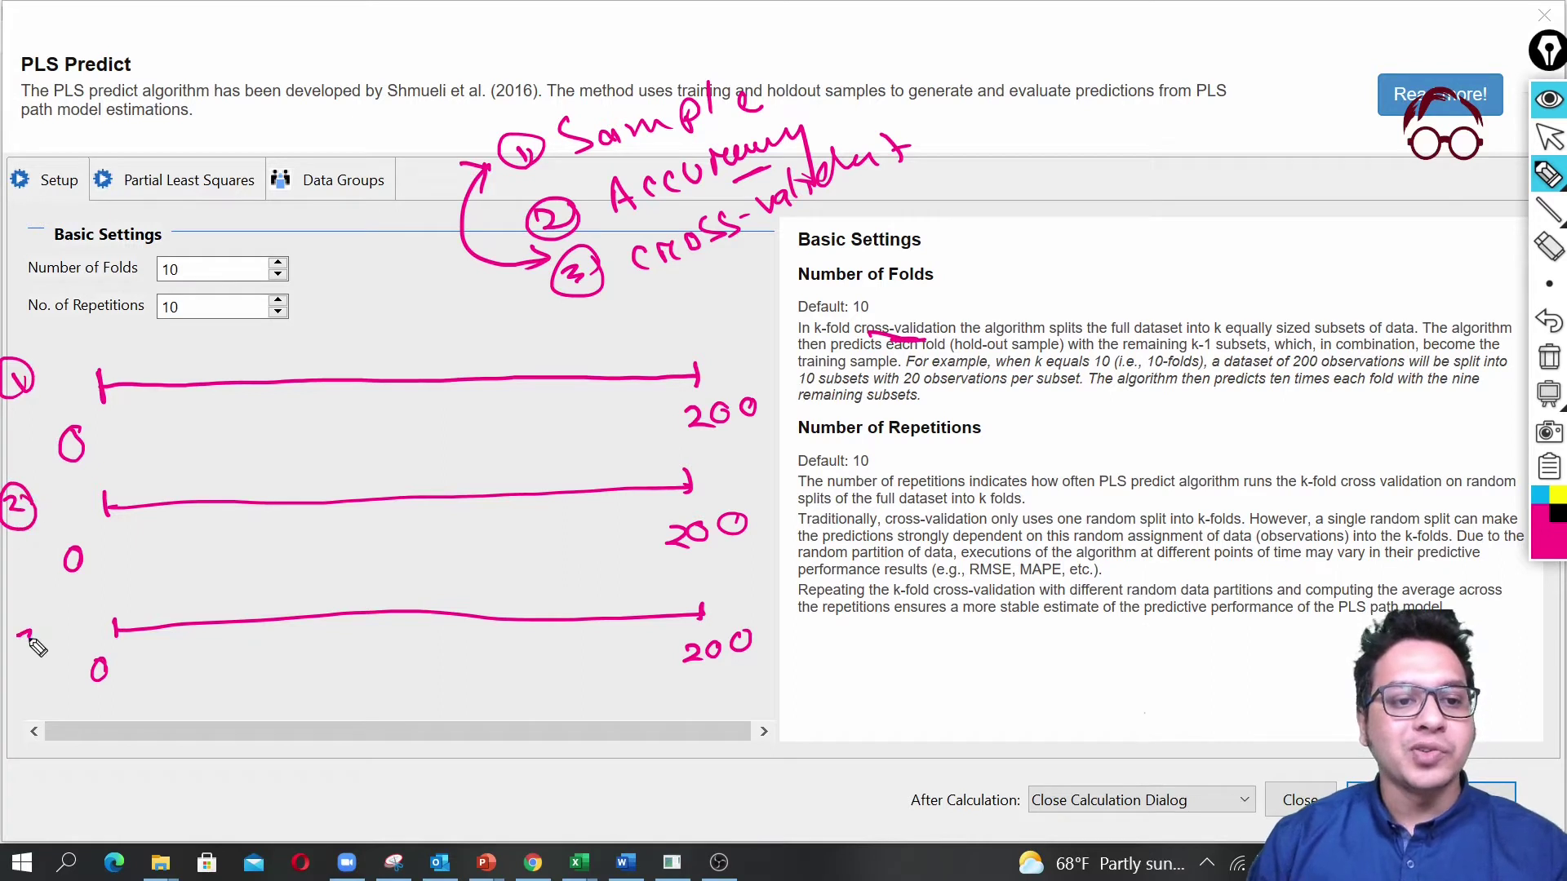
left_click_drag(33, 645, 29, 655)
mouse_move(24, 618)
left_mouse_down()
mouse_move(56, 659)
mouse_move(24, 614)
left_mouse_up()
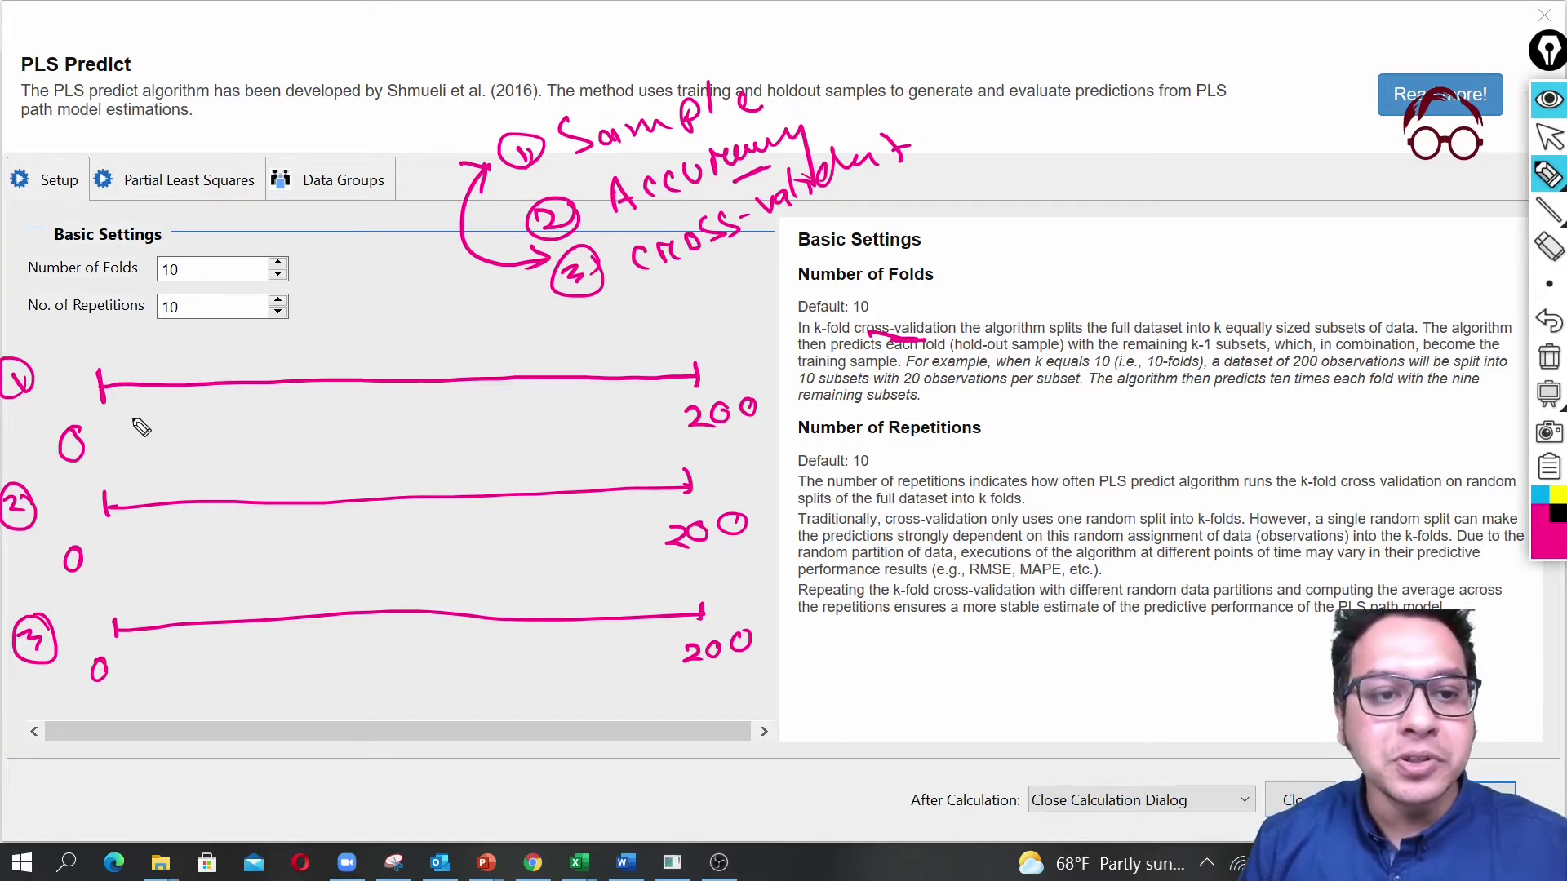
mouse_move(118, 421)
left_mouse_down()
mouse_move(568, 420)
mouse_move(560, 359)
mouse_move(454, 349)
mouse_move(234, 363)
mouse_move(124, 390)
mouse_move(118, 417)
left_mouse_up()
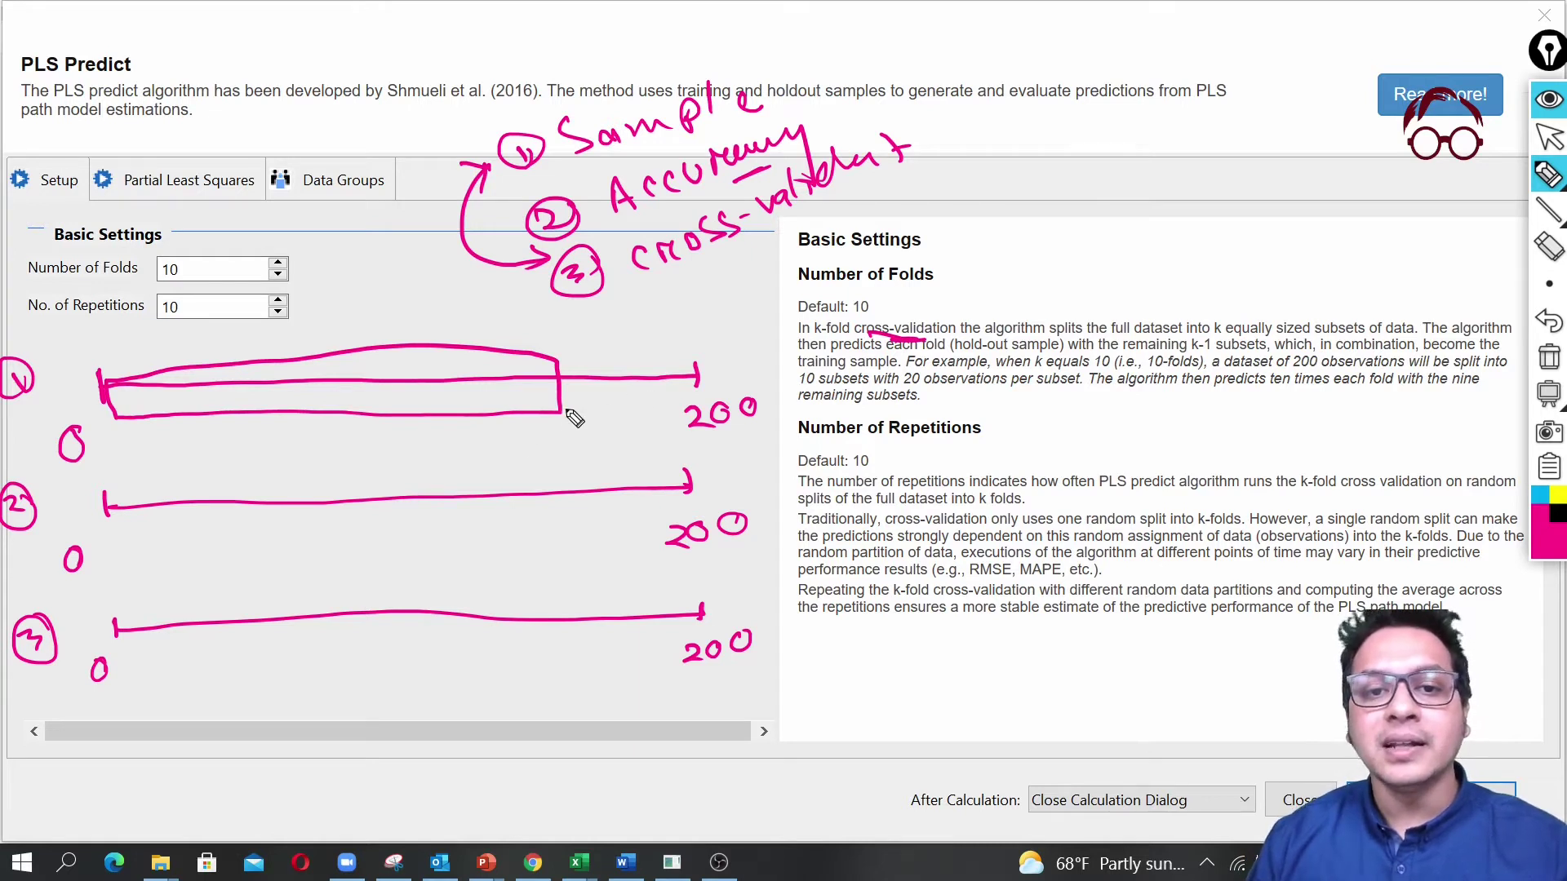
mouse_move(565, 403)
left_mouse_down()
mouse_move(608, 394)
mouse_move(625, 365)
mouse_move(636, 390)
mouse_move(649, 369)
mouse_move(689, 392)
left_mouse_up()
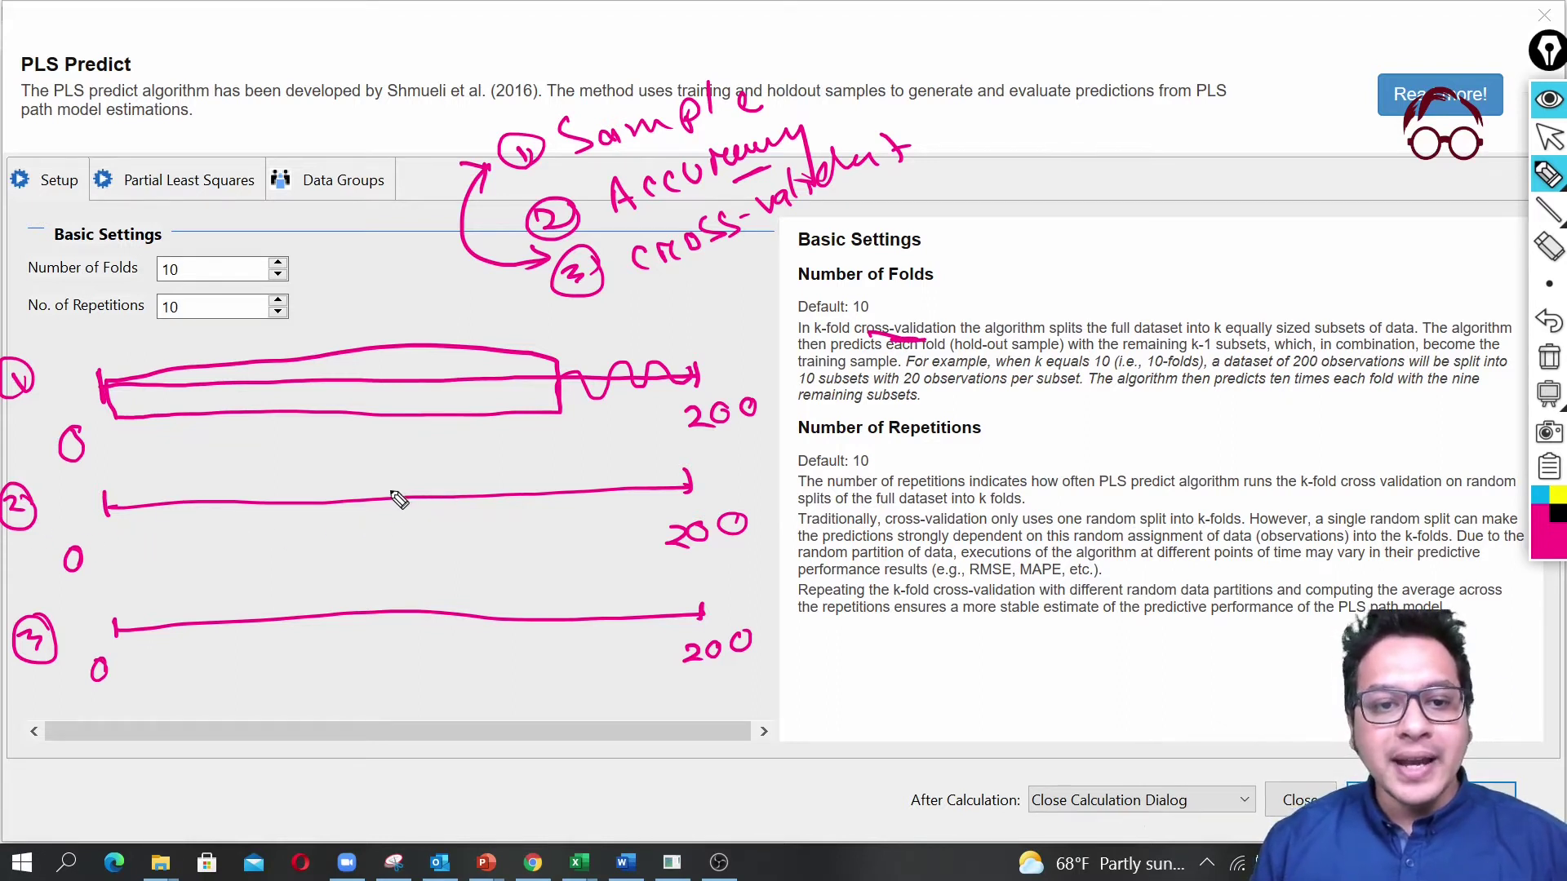
- Box a test fold mid-way on line 2, label it test, and underline its training data
mouse_move(374, 480)
left_mouse_down()
mouse_move(377, 520)
mouse_move(378, 487)
mouse_move(377, 514)
mouse_move(397, 494)
mouse_move(423, 509)
mouse_move(438, 483)
mouse_move(485, 489)
left_mouse_up()
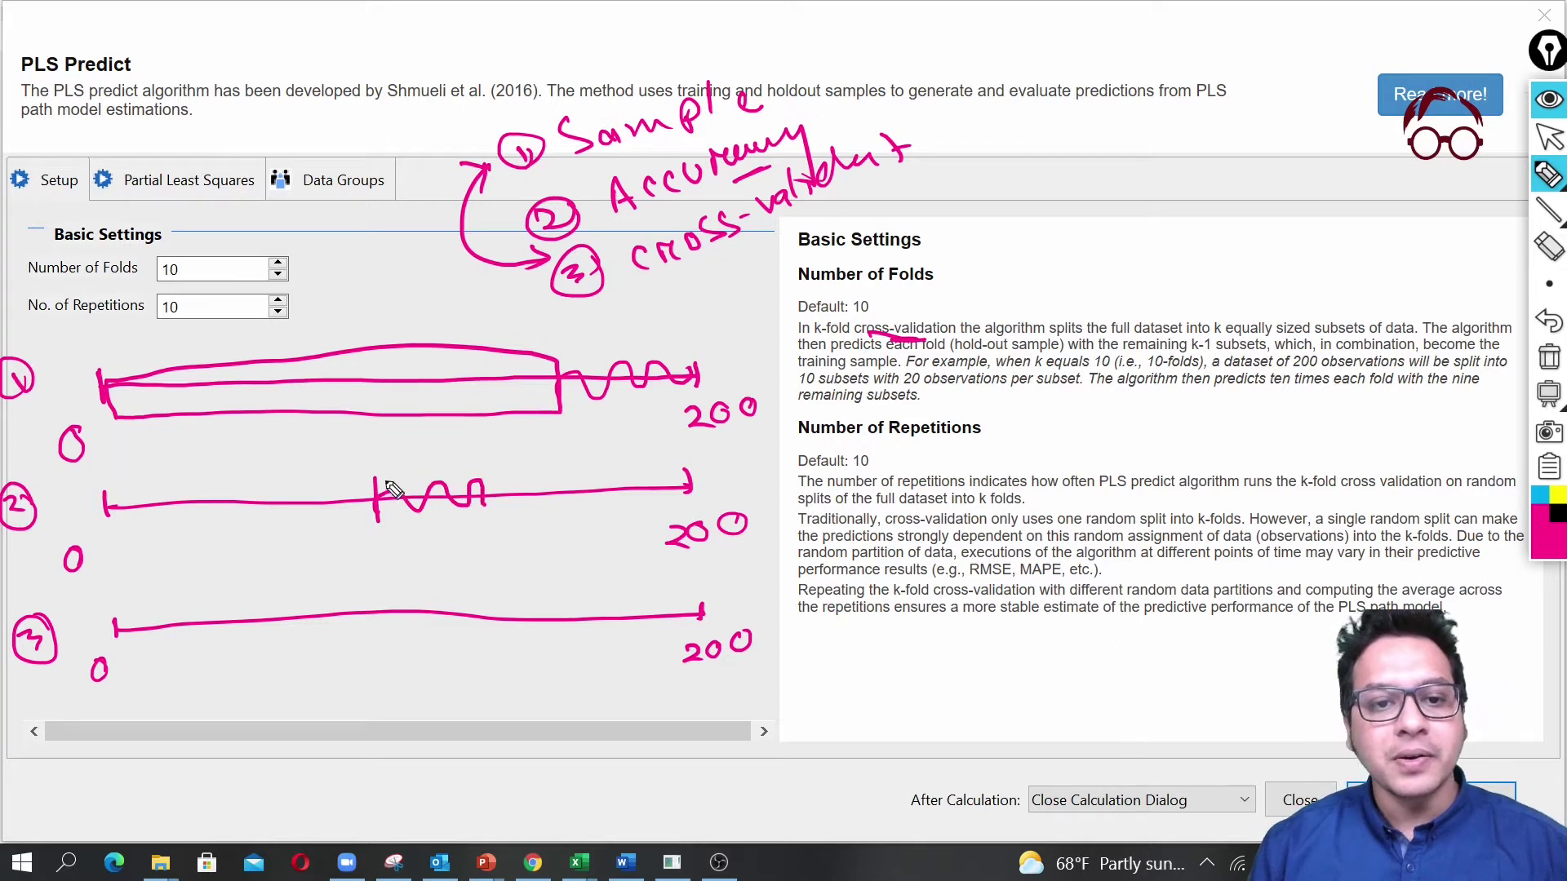
mouse_move(376, 478)
left_mouse_down()
mouse_move(484, 472)
mouse_move(491, 512)
mouse_move(404, 520)
left_mouse_up()
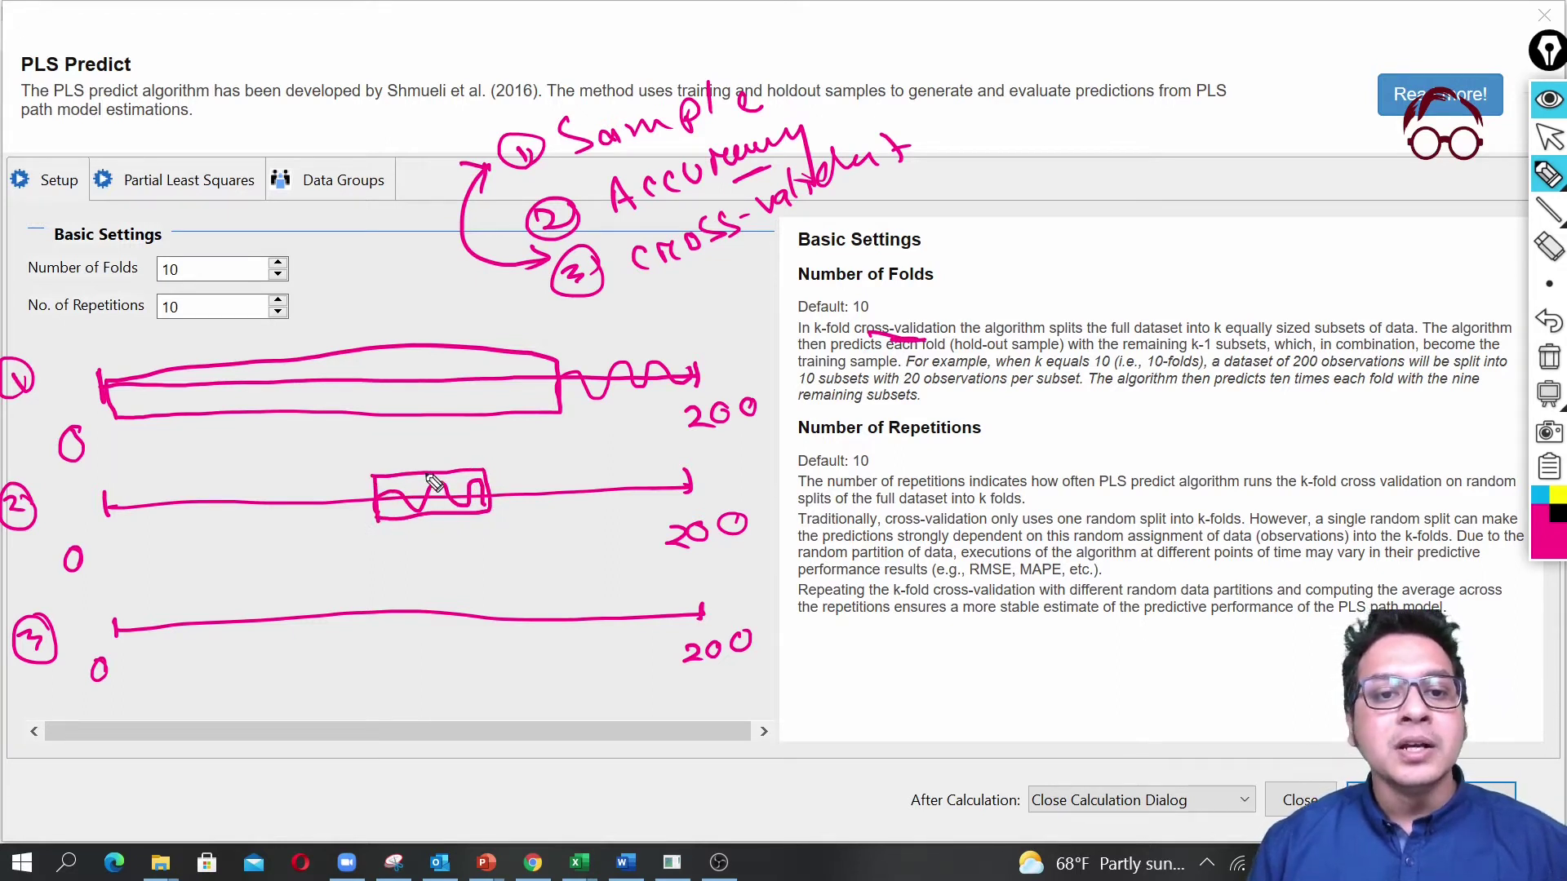
mouse_move(397, 453)
left_mouse_down()
mouse_move(400, 475)
mouse_move(449, 469)
left_mouse_up()
left_click_drag(457, 441, 458, 467)
left_click_drag(450, 451, 470, 447)
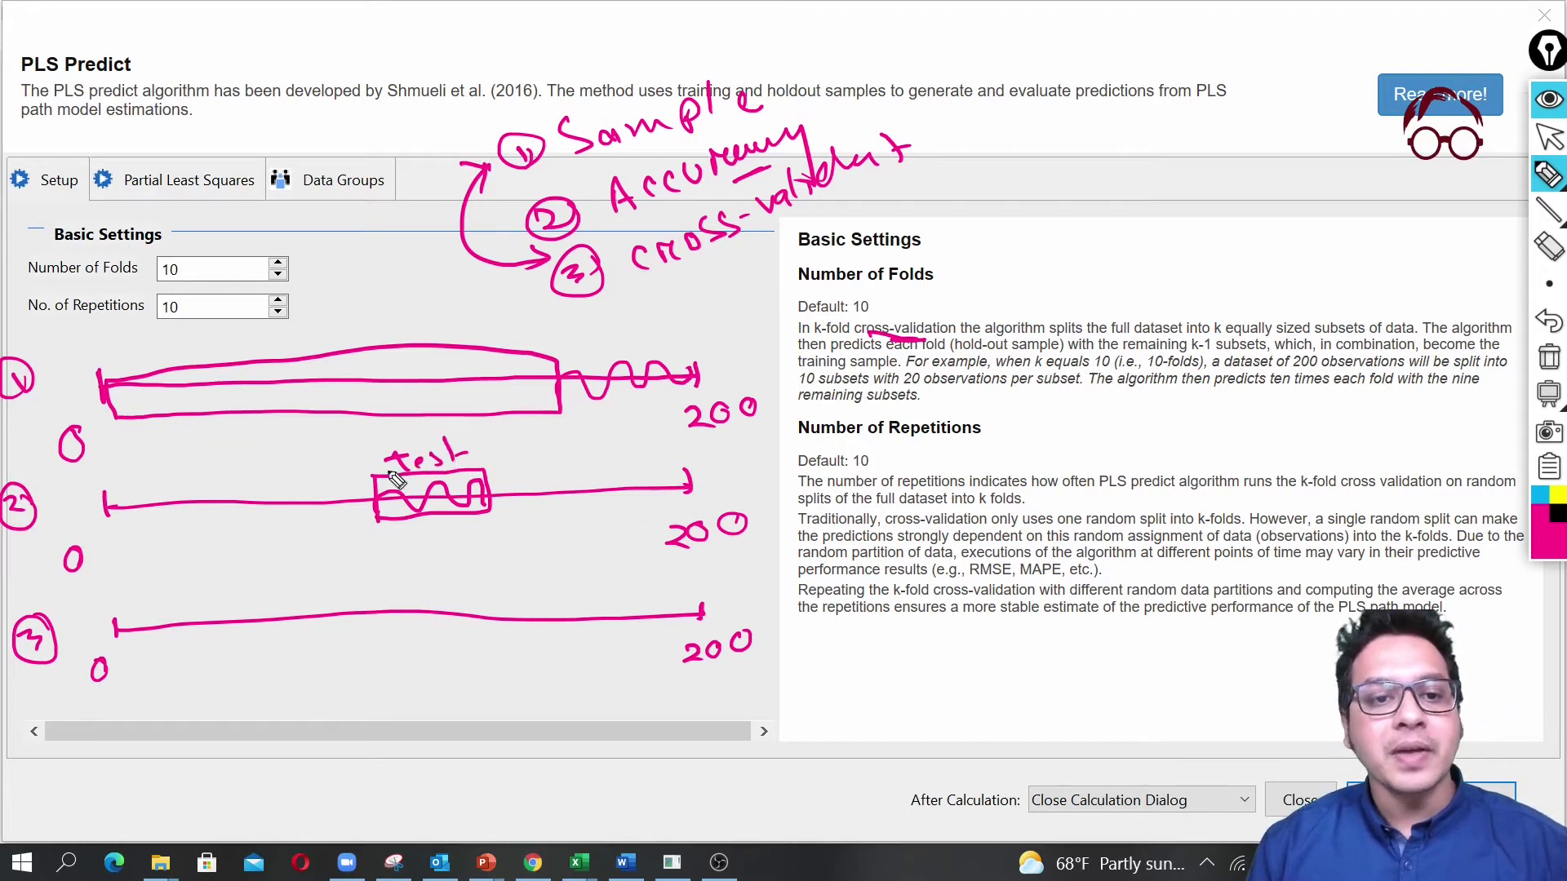
left_click_drag(123, 536, 350, 520)
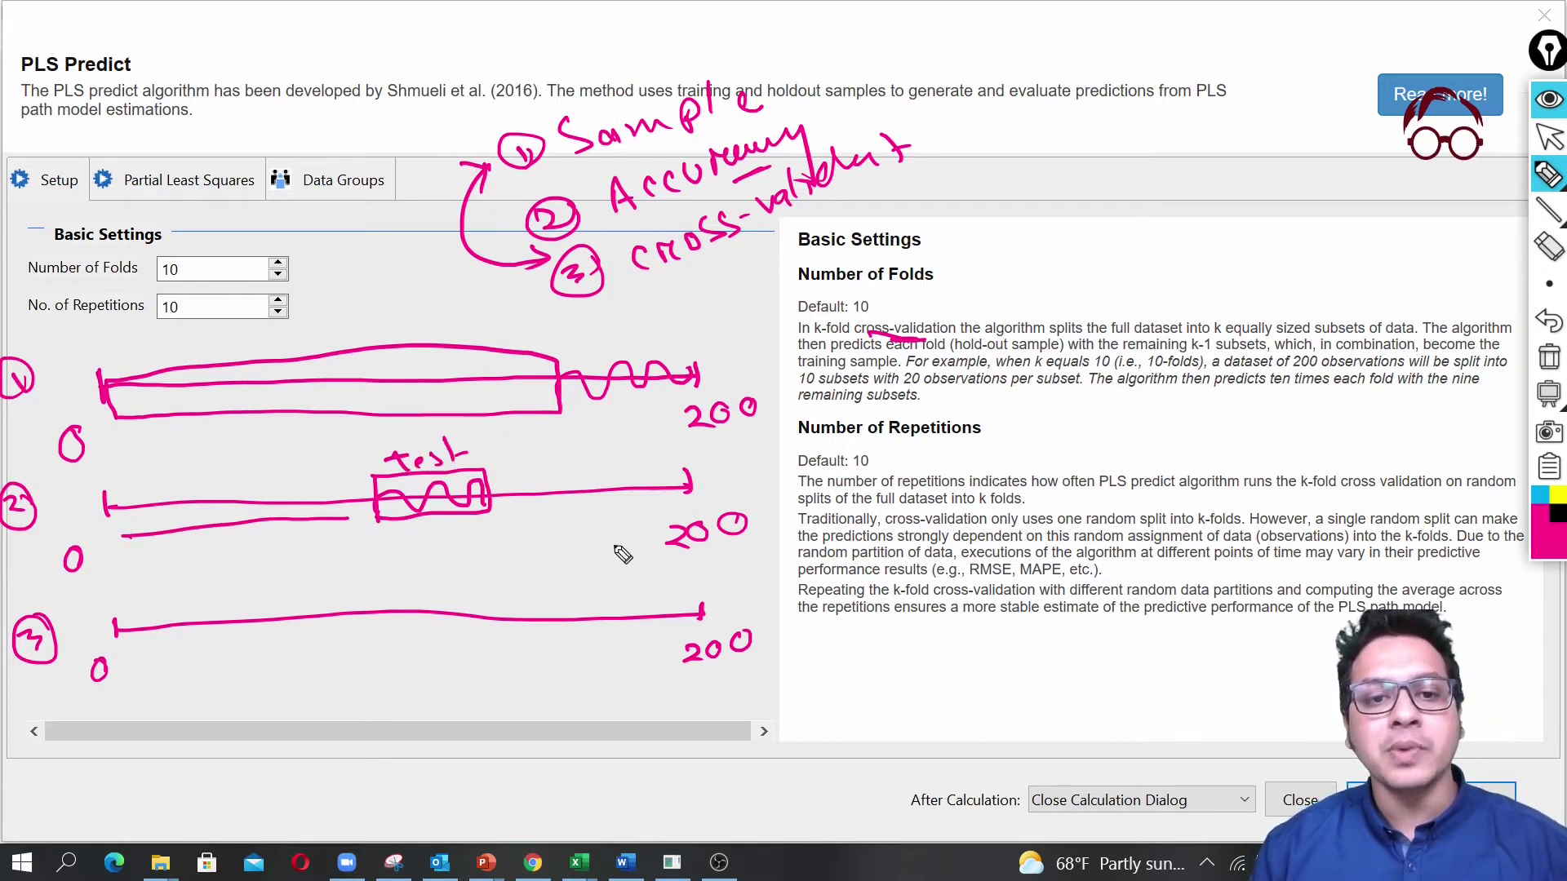
left_click_drag(508, 509, 684, 517)
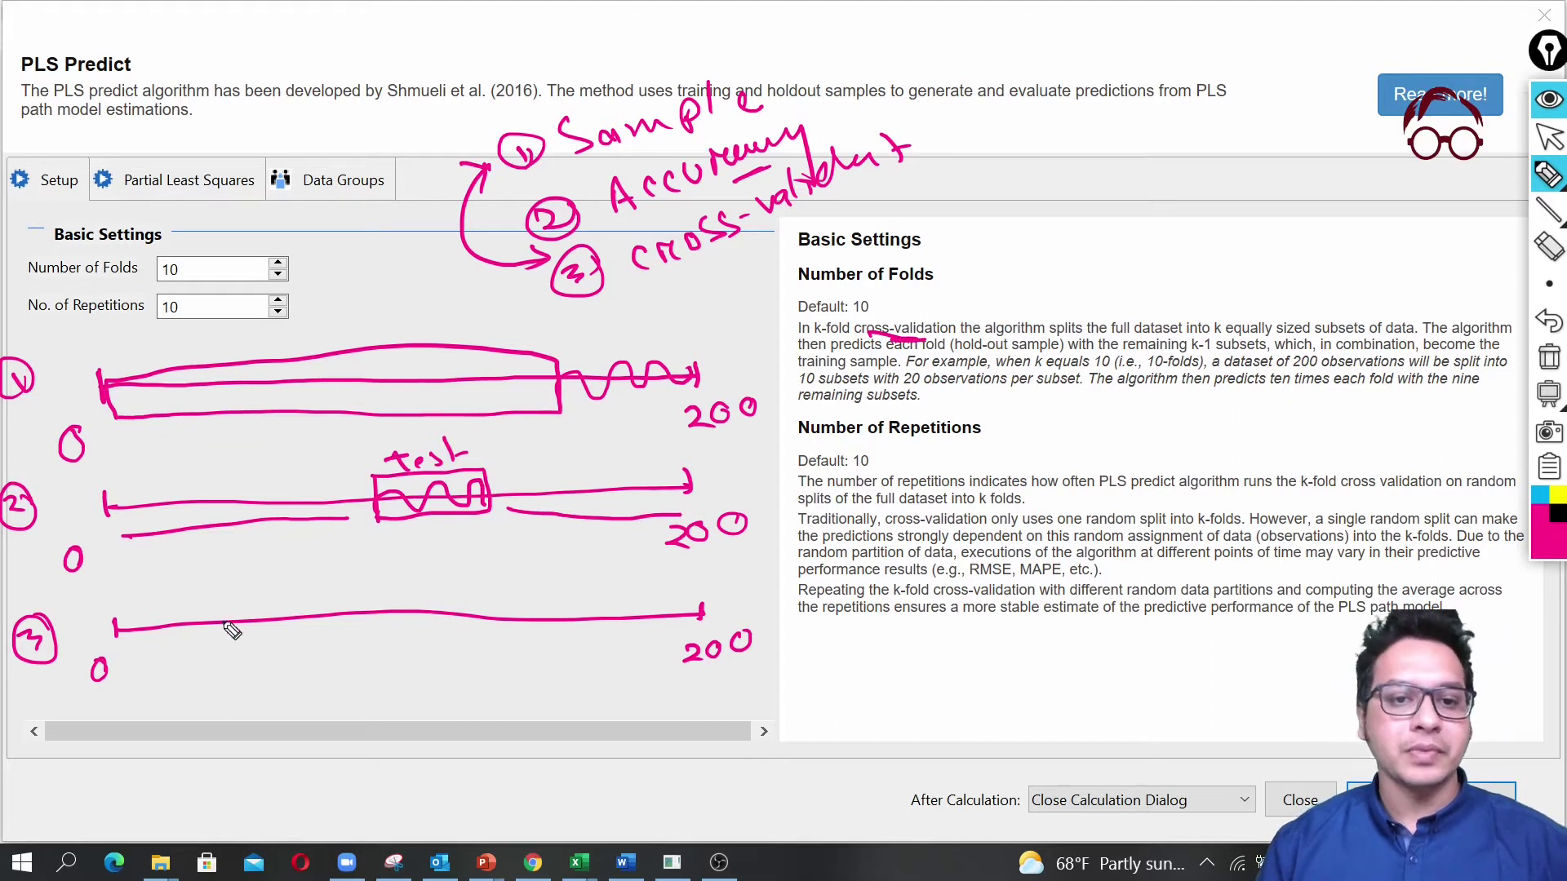
- Box a test fold near line 3's start, underline its training parts, and label line 1's fold test
mouse_move(241, 607)
left_mouse_down()
mouse_move(349, 590)
mouse_move(355, 633)
mouse_move(236, 641)
mouse_move(299, 604)
mouse_move(347, 611)
left_mouse_up()
left_click_drag(140, 664, 228, 657)
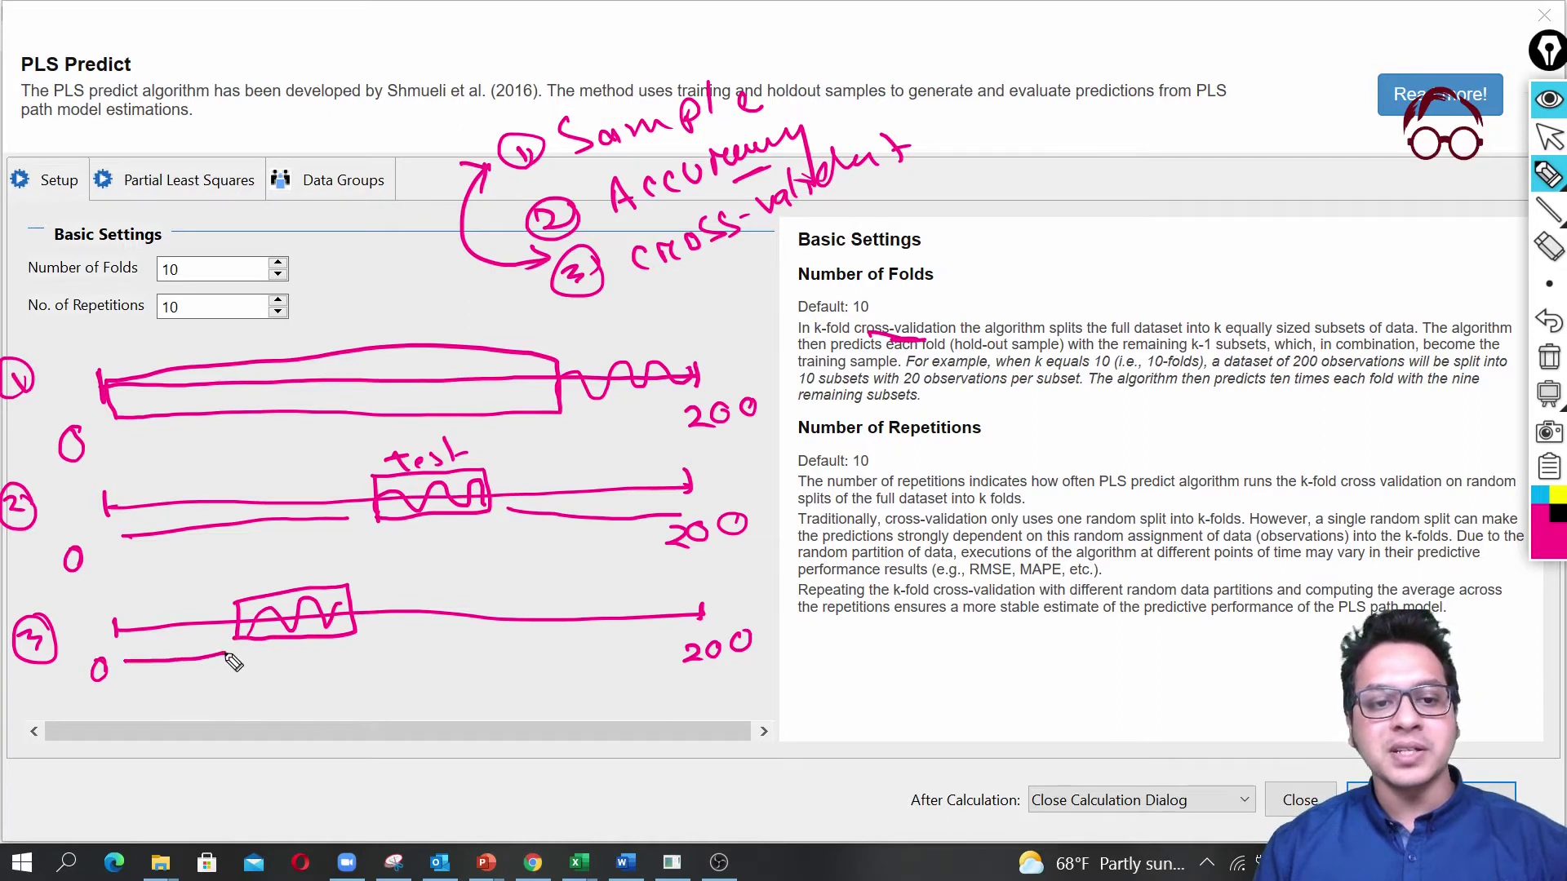
left_click_drag(380, 652, 688, 655)
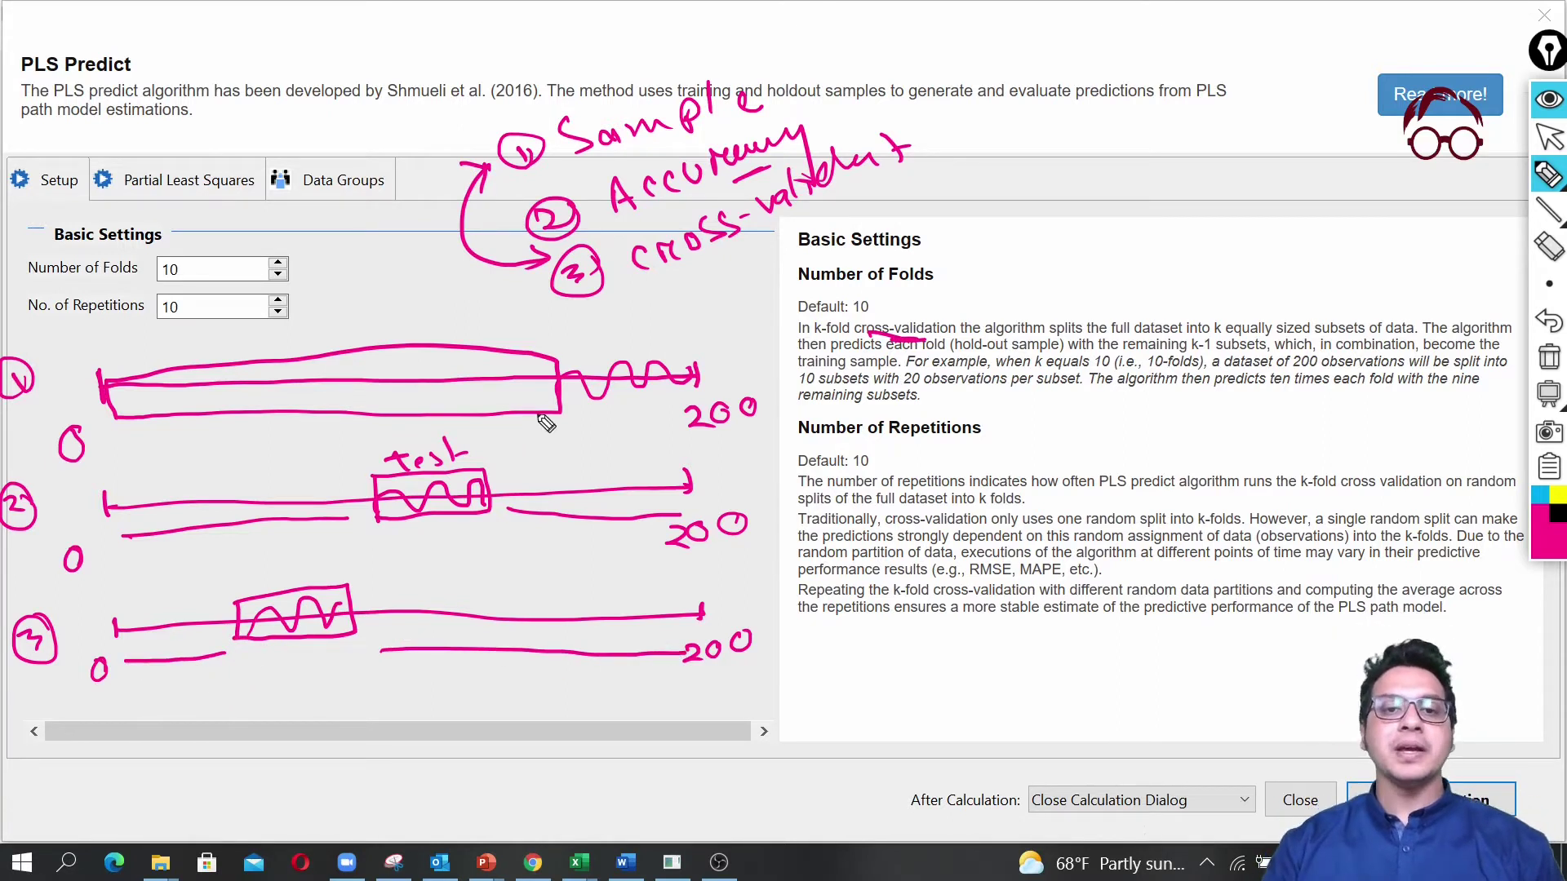
mouse_move(627, 354)
left_mouse_down()
mouse_move(629, 339)
mouse_move(692, 335)
left_mouse_up()
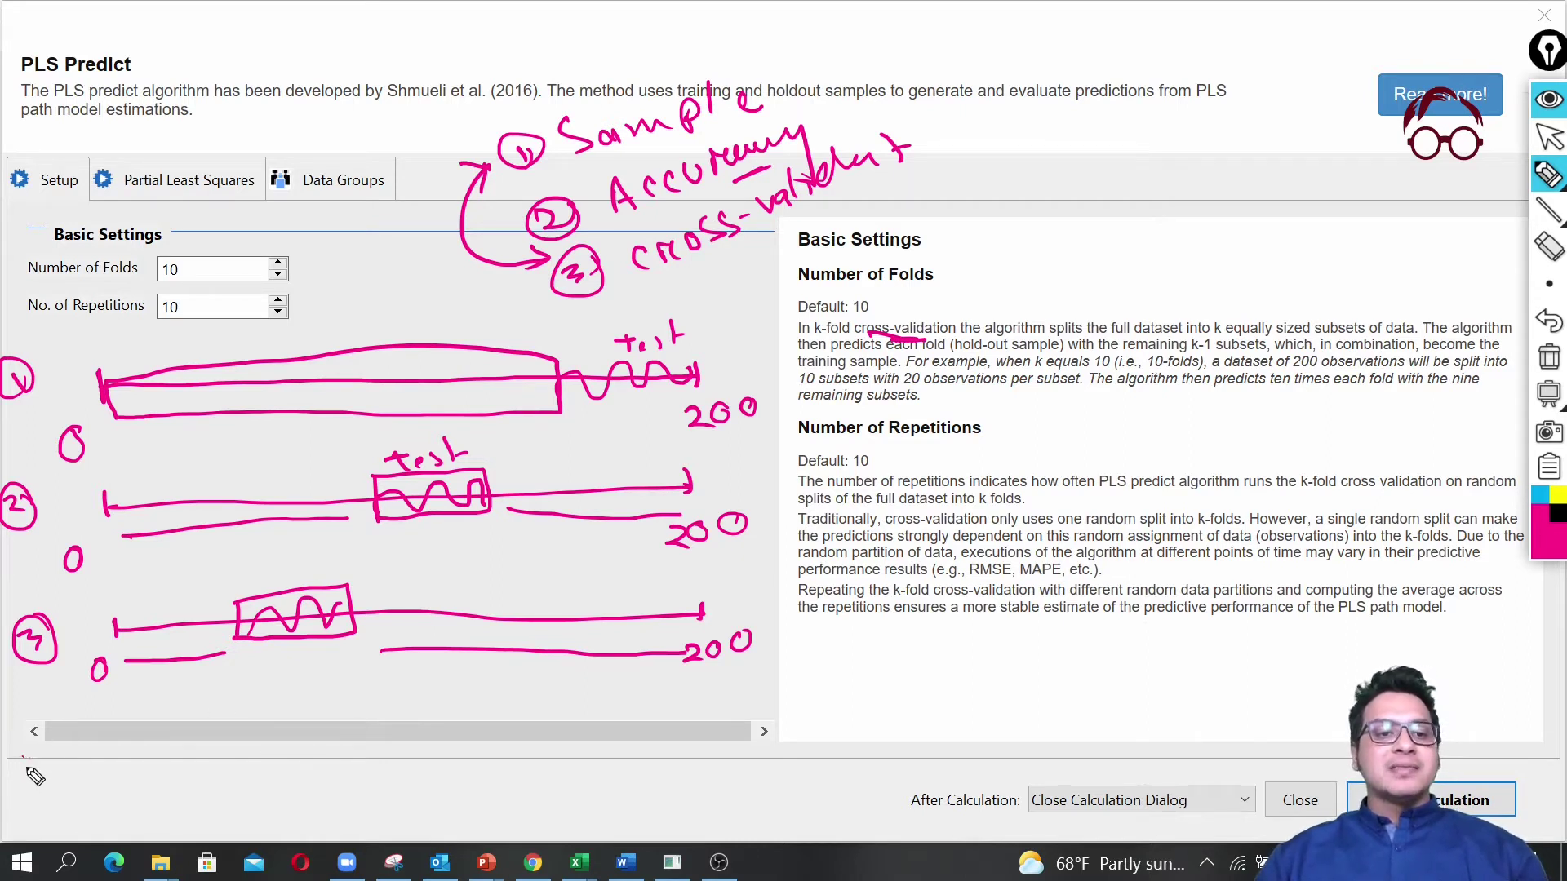
- Add a fourth line numbered 4 with a boxed Test fold at its start and the rest underlined
mouse_move(20, 774)
left_mouse_down()
mouse_move(82, 751)
mouse_move(582, 706)
mouse_move(718, 719)
mouse_move(712, 702)
left_mouse_up()
mouse_move(129, 720)
left_mouse_down()
mouse_move(125, 755)
mouse_move(217, 706)
mouse_move(196, 762)
mouse_move(124, 767)
mouse_move(196, 722)
mouse_move(426, 748)
left_mouse_up()
left_click_drag(553, 730, 653, 727)
mouse_move(149, 790)
left_mouse_down()
mouse_move(186, 776)
mouse_move(219, 775)
left_mouse_up()
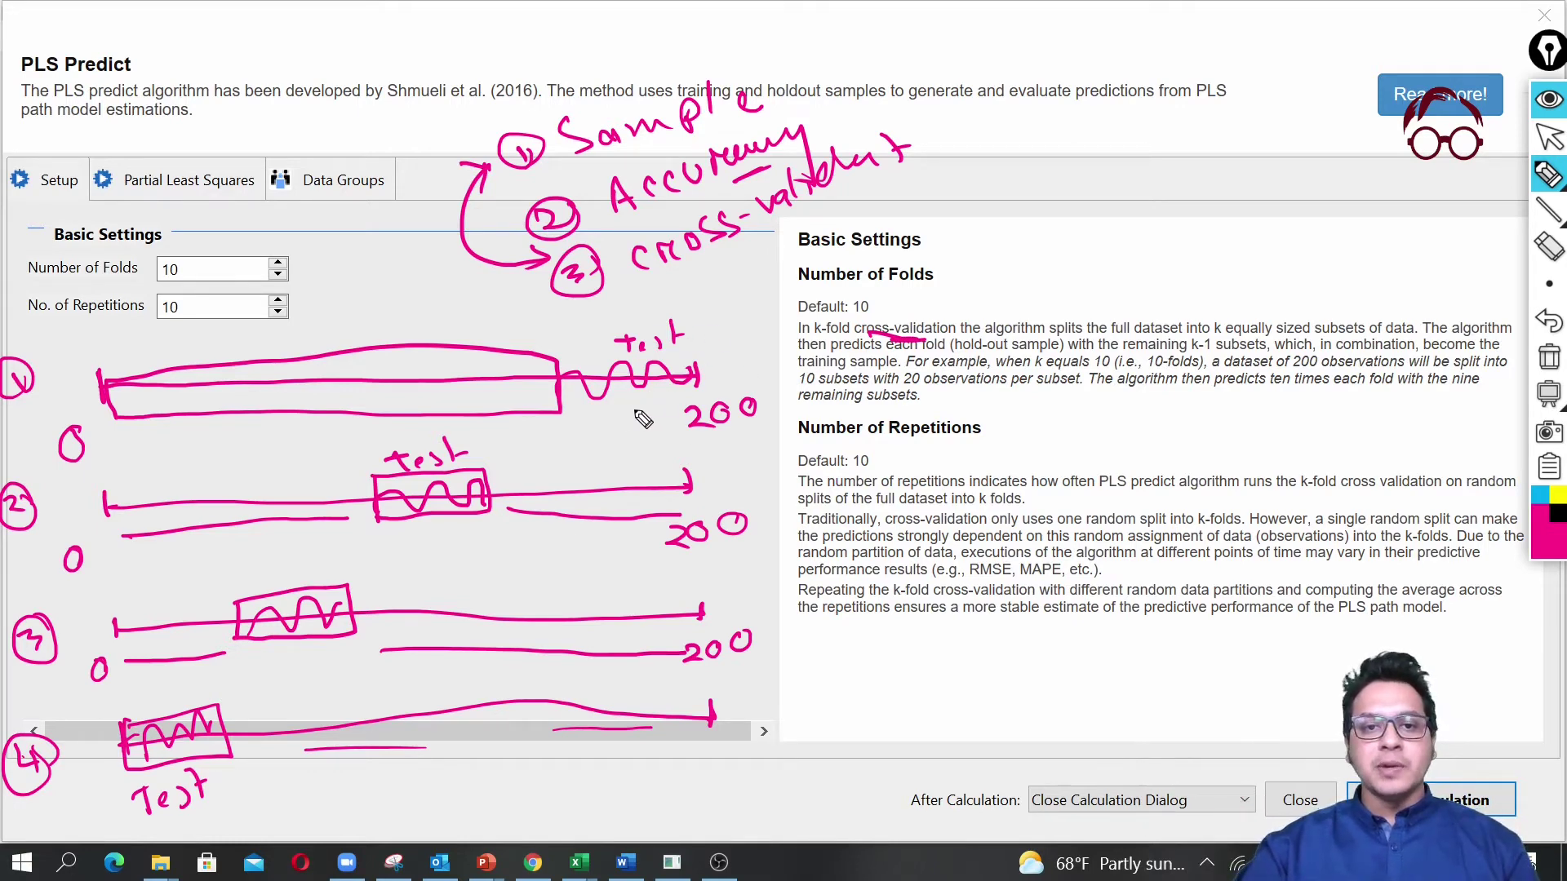
- Mark the test folds on lines 1–3 and tick the Sample note
left_click_drag(617, 415, 645, 412)
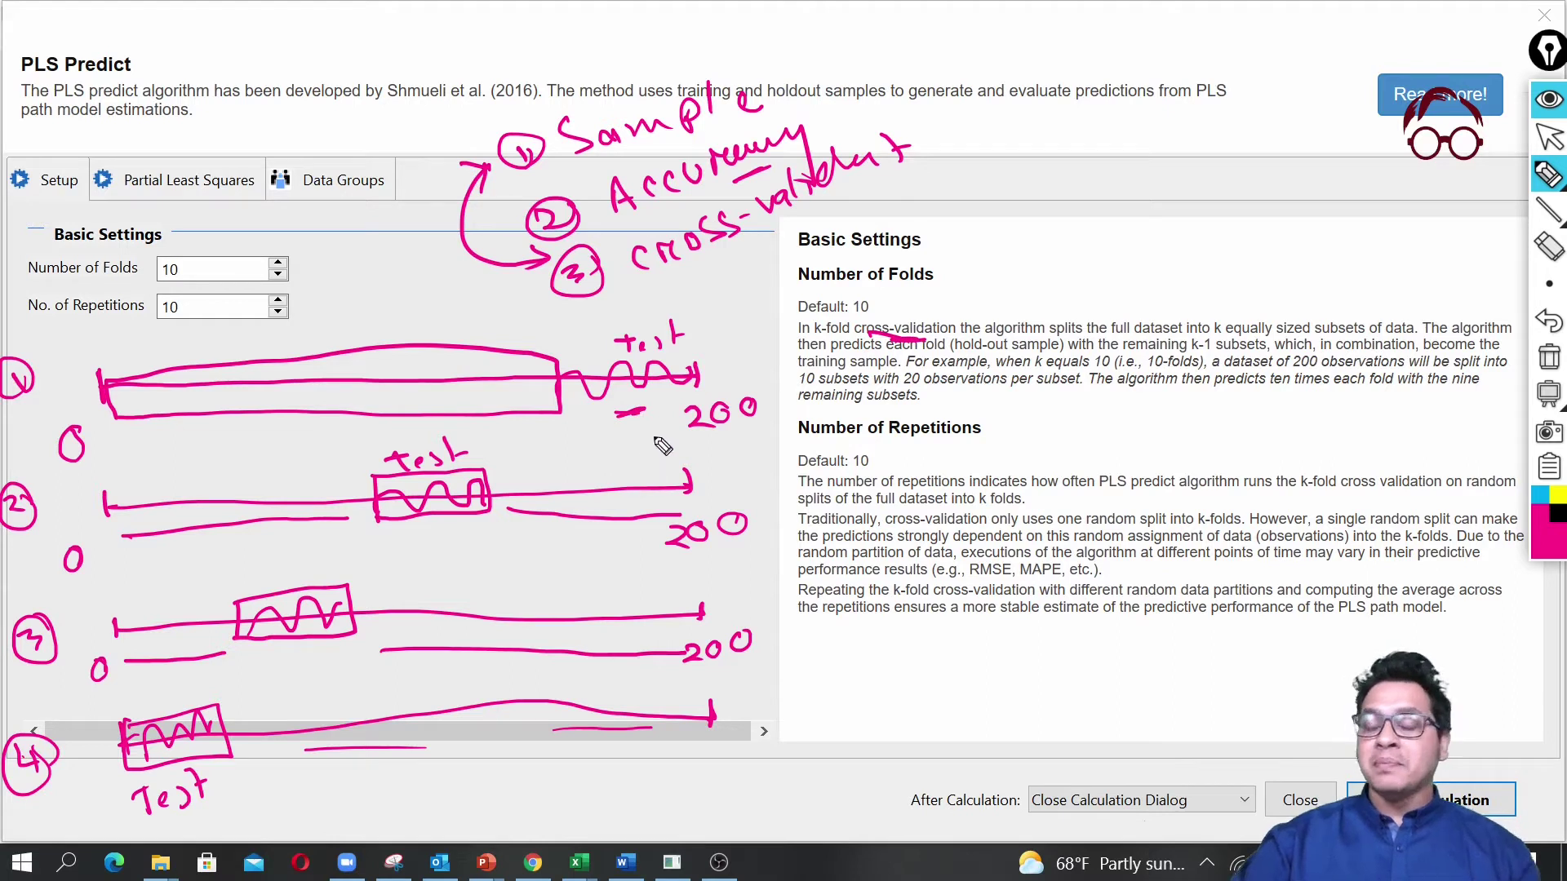
left_click_drag(413, 535, 435, 540)
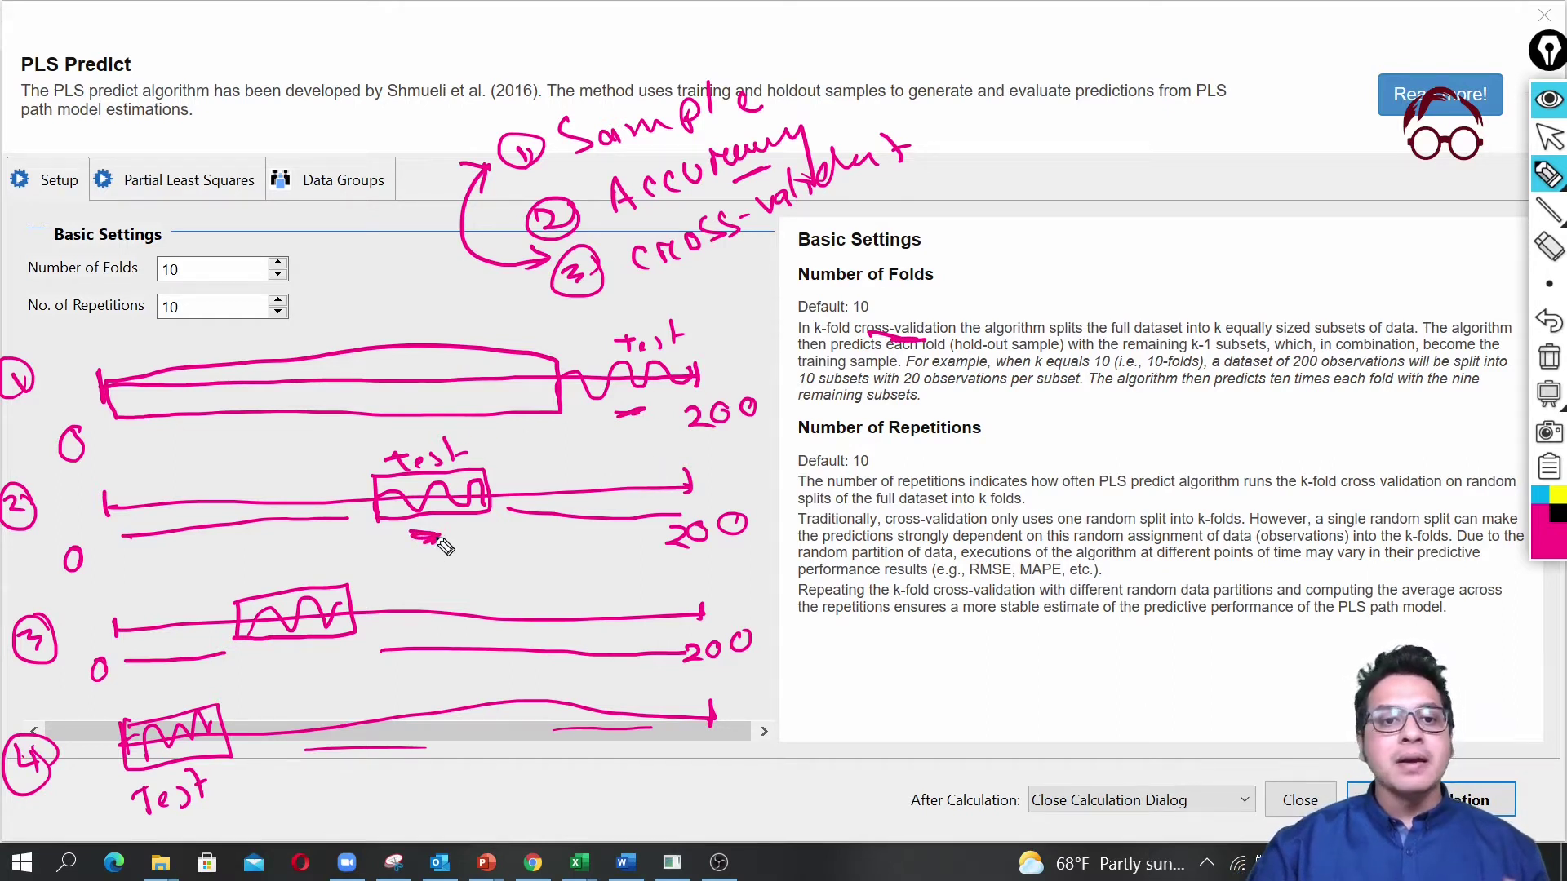
left_click_drag(269, 576, 291, 570)
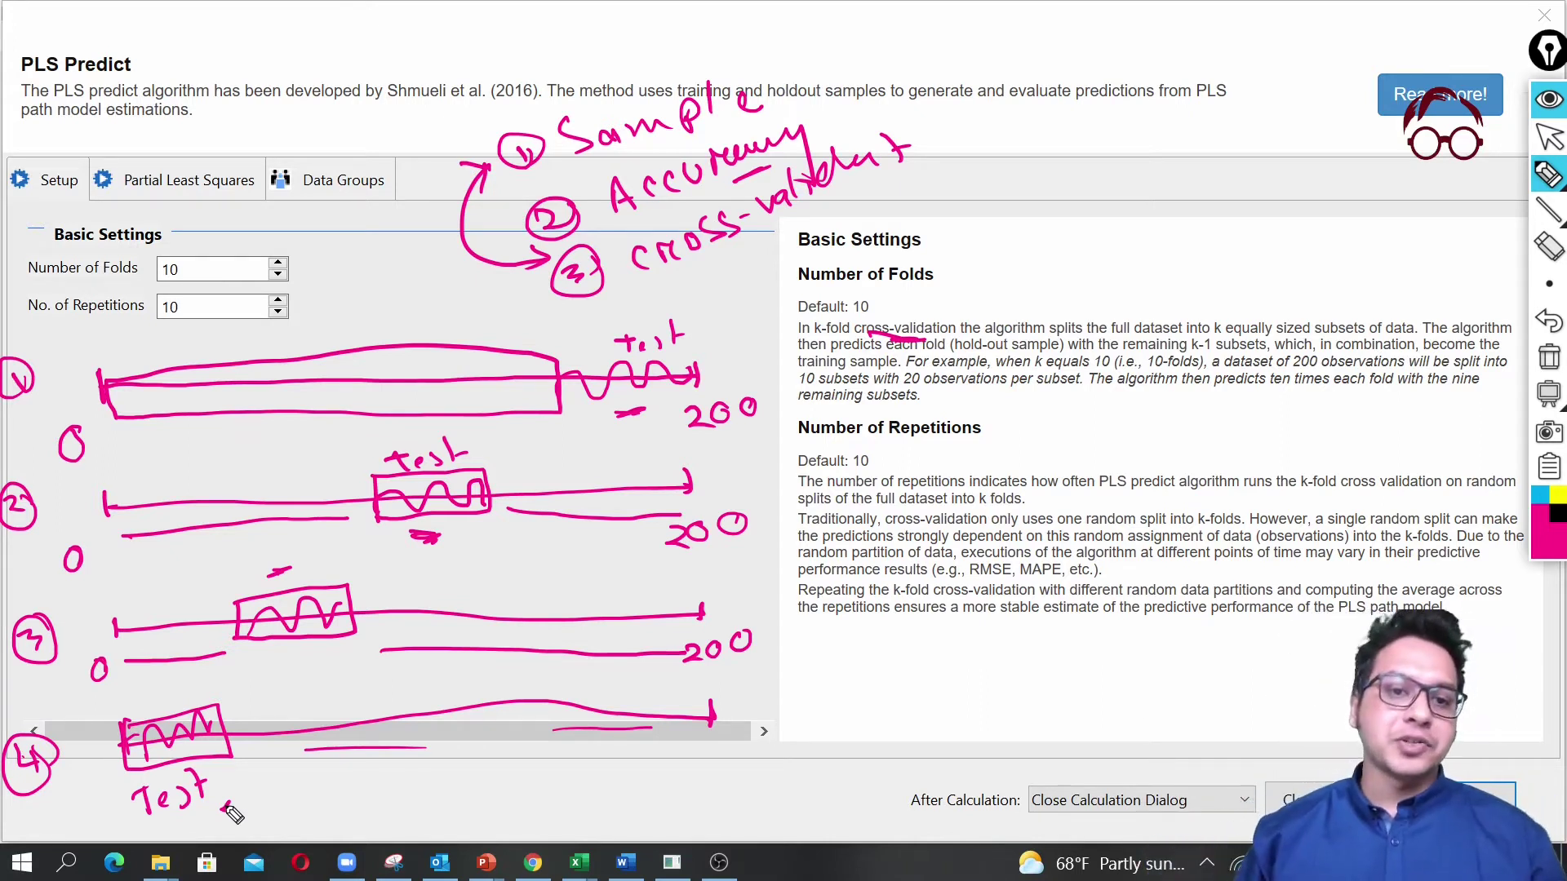
left_click_drag(511, 135, 569, 96)
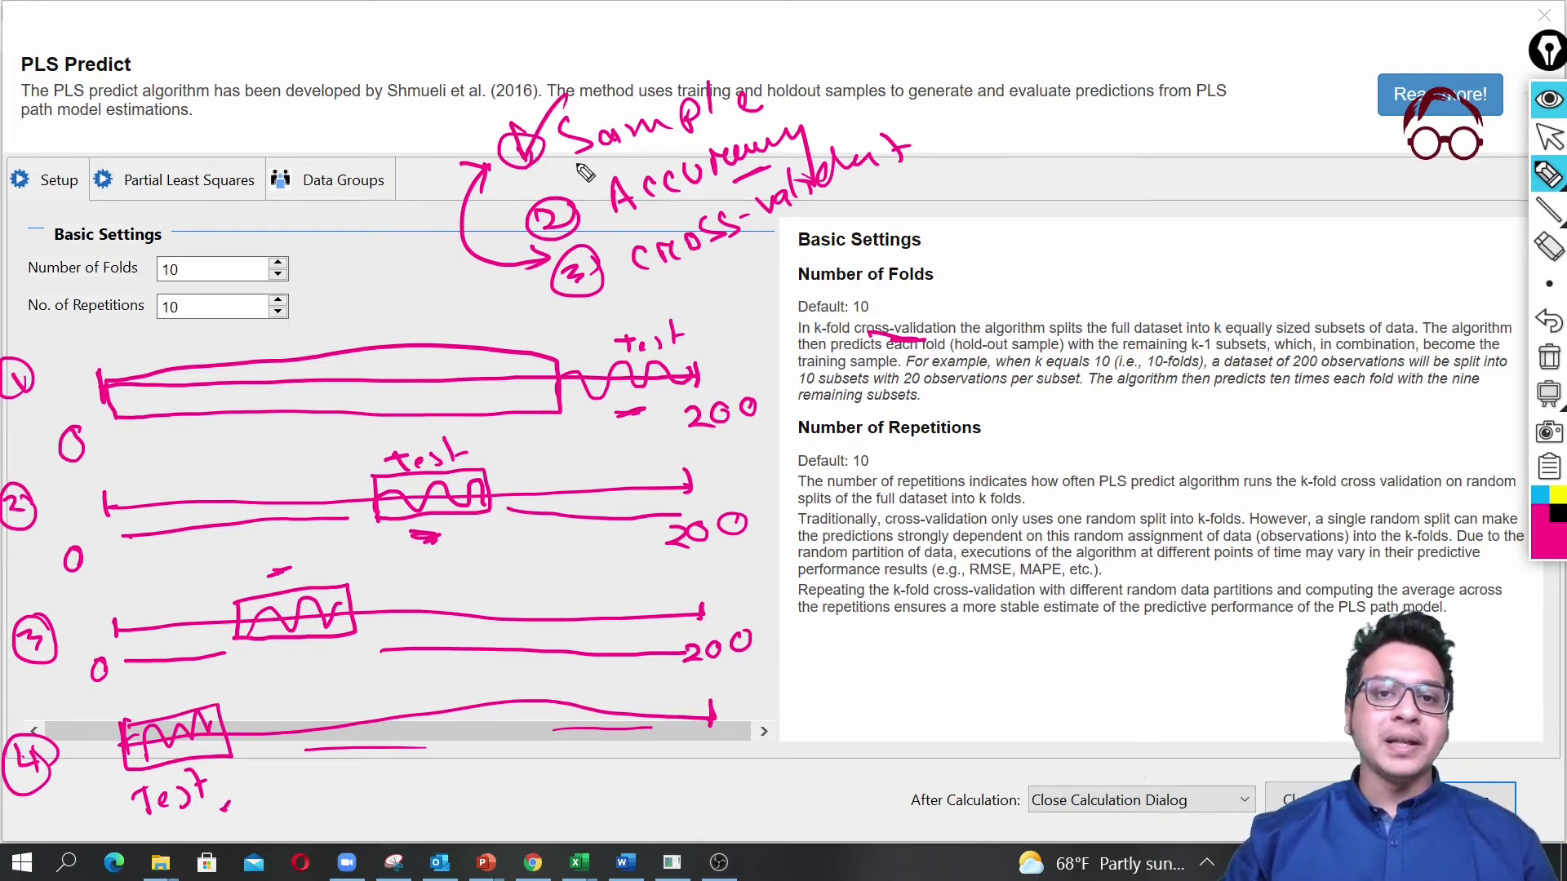
- Tick the cross-validation and Accuracy notes, then erase all the hand-drawn annotations
left_click_drag(553, 302, 597, 276)
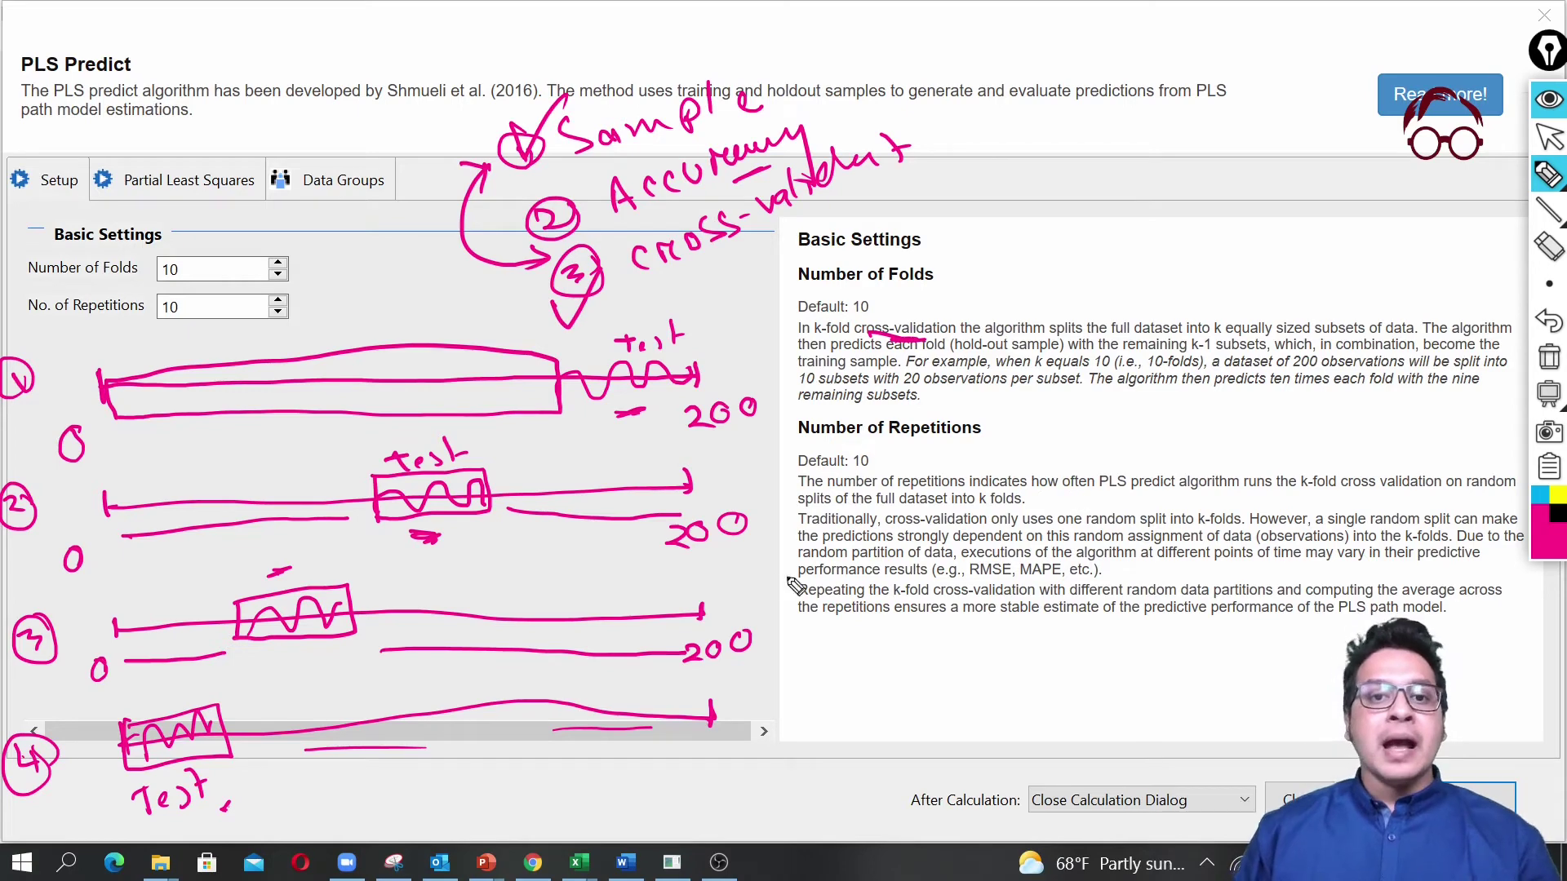
left_click_drag(855, 107, 847, 124)
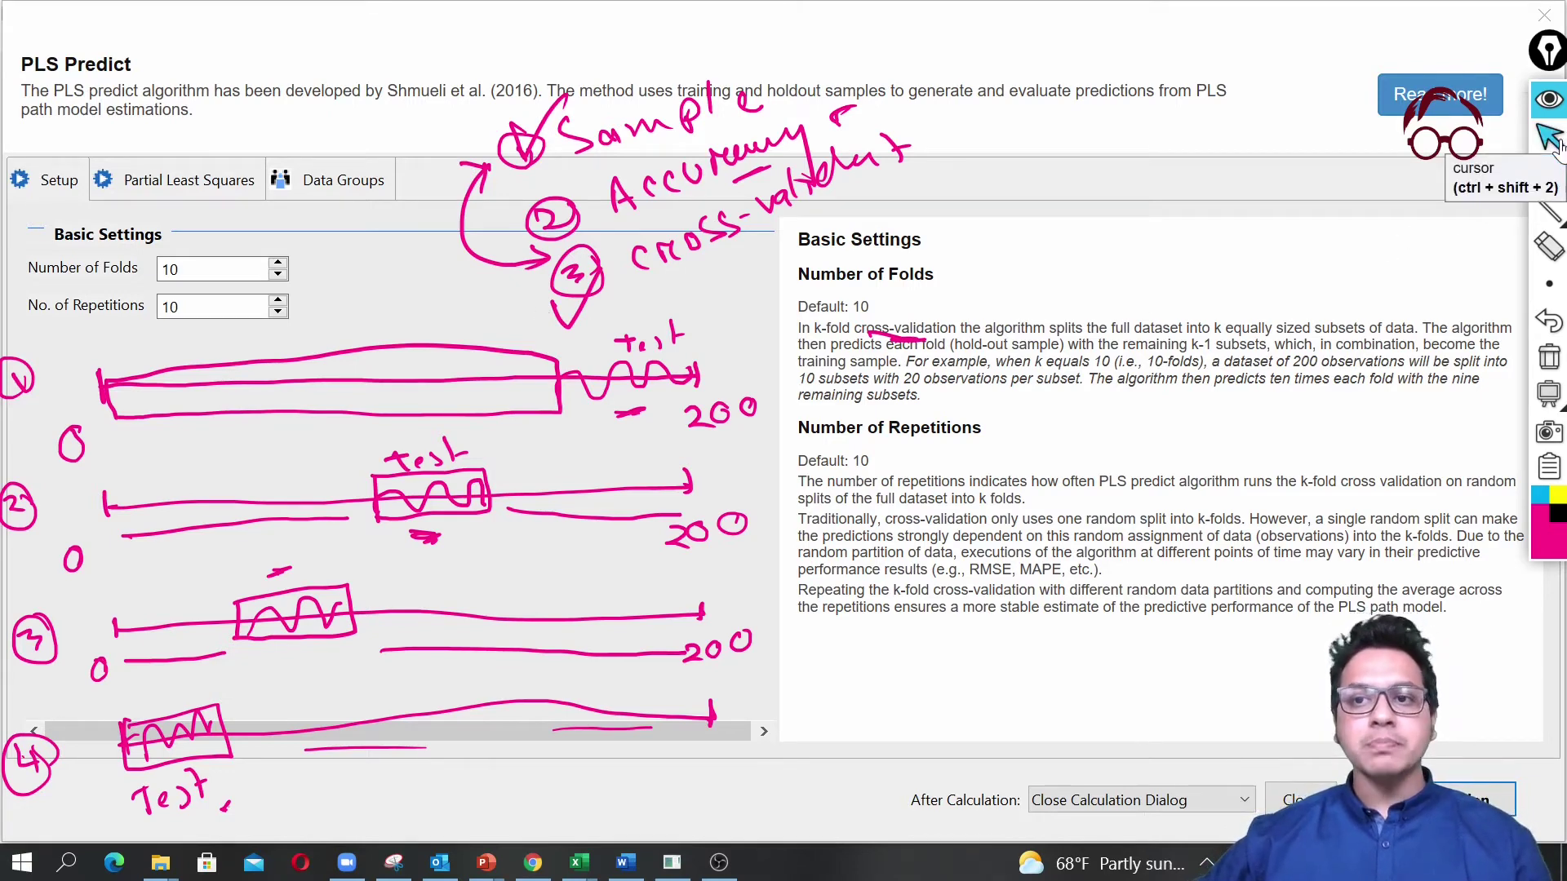
left_click(1548, 359)
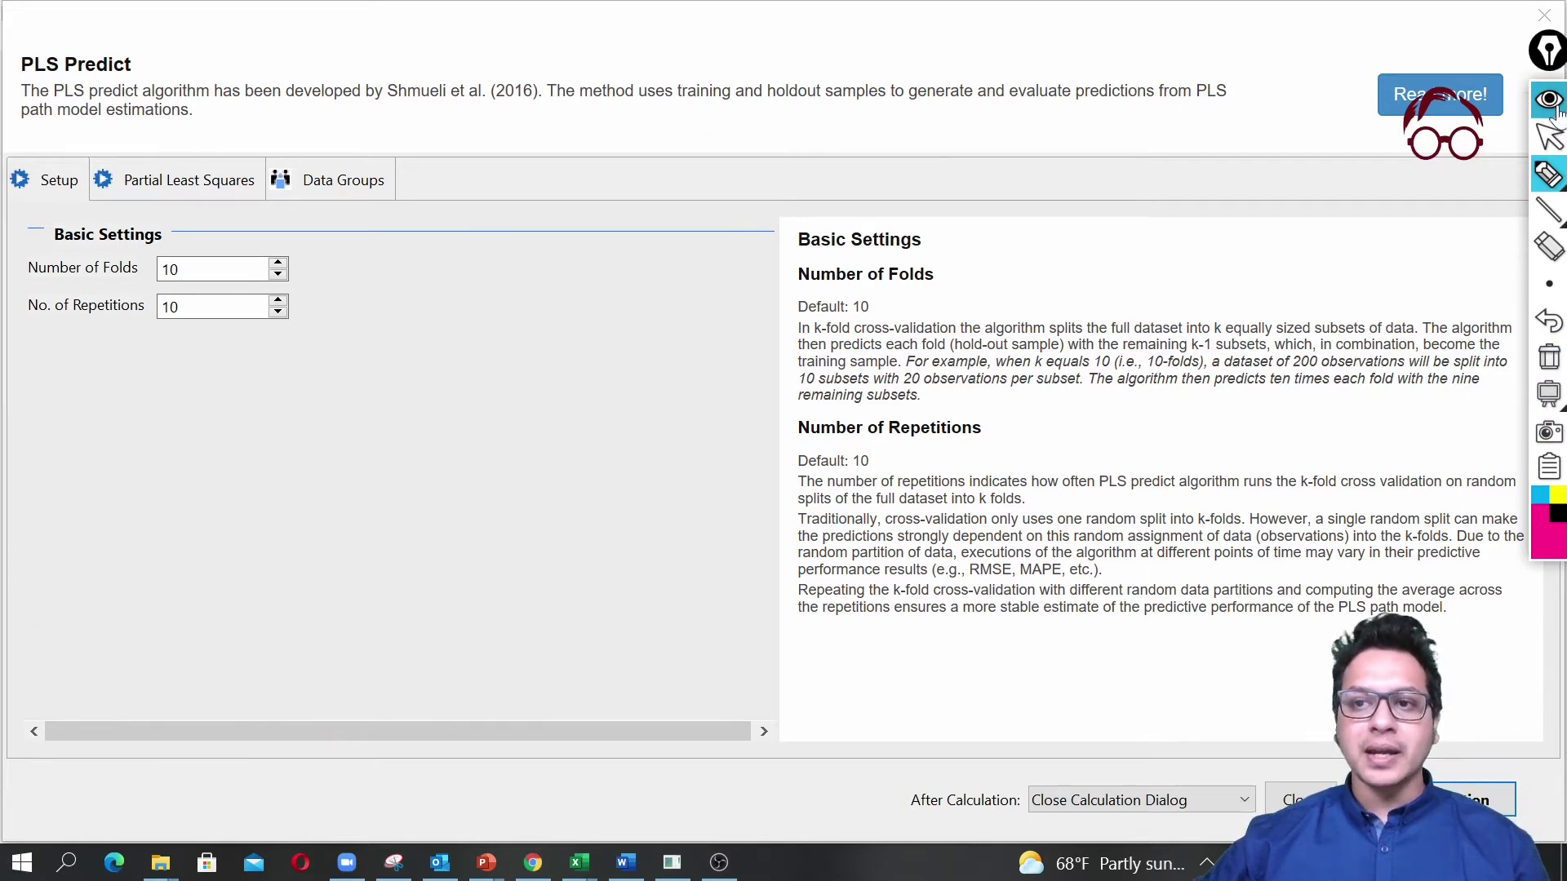
- Highlight the repetitions explanation and run PLS Predict with 10 folds and 10 repetitions
left_click(1549, 174)
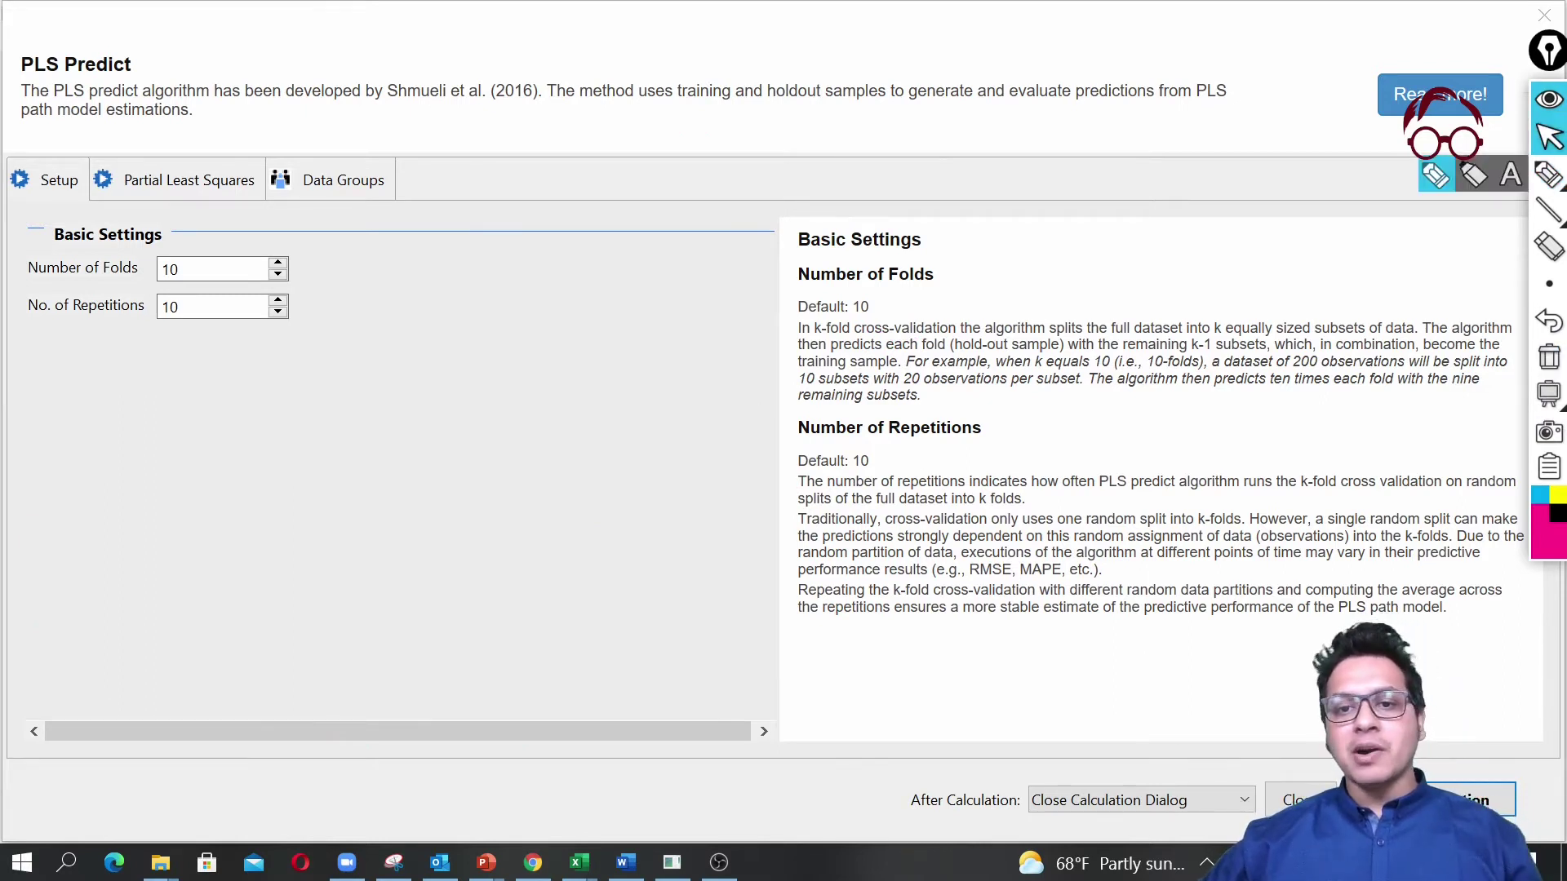
left_click(1435, 176)
mouse_move(827, 481)
left_mouse_down()
mouse_move(1099, 482)
mouse_move(1026, 498)
left_mouse_up()
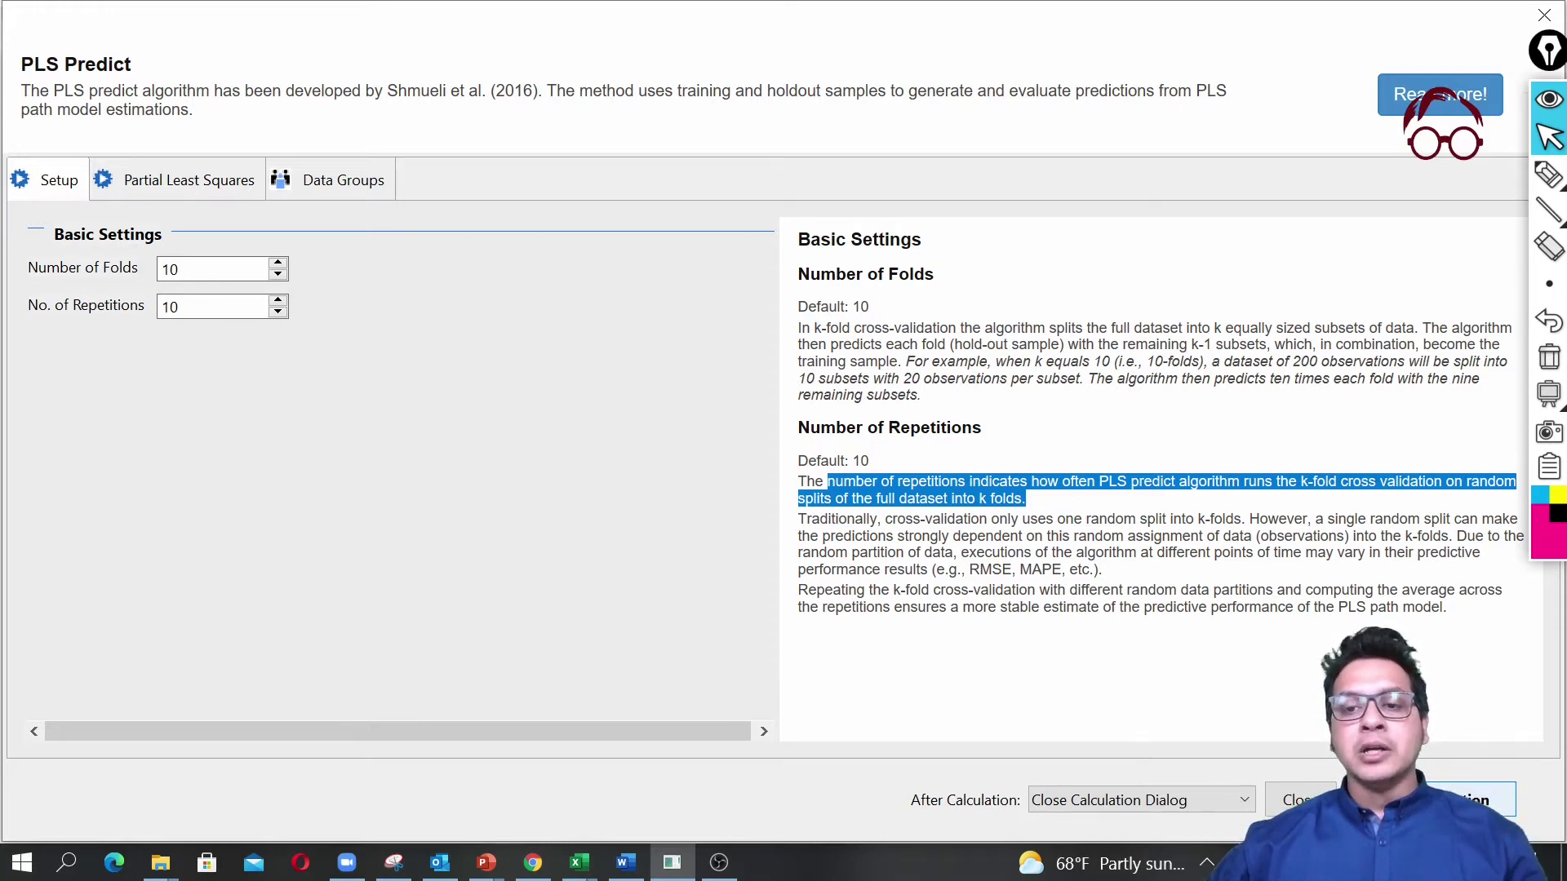
key("Return")
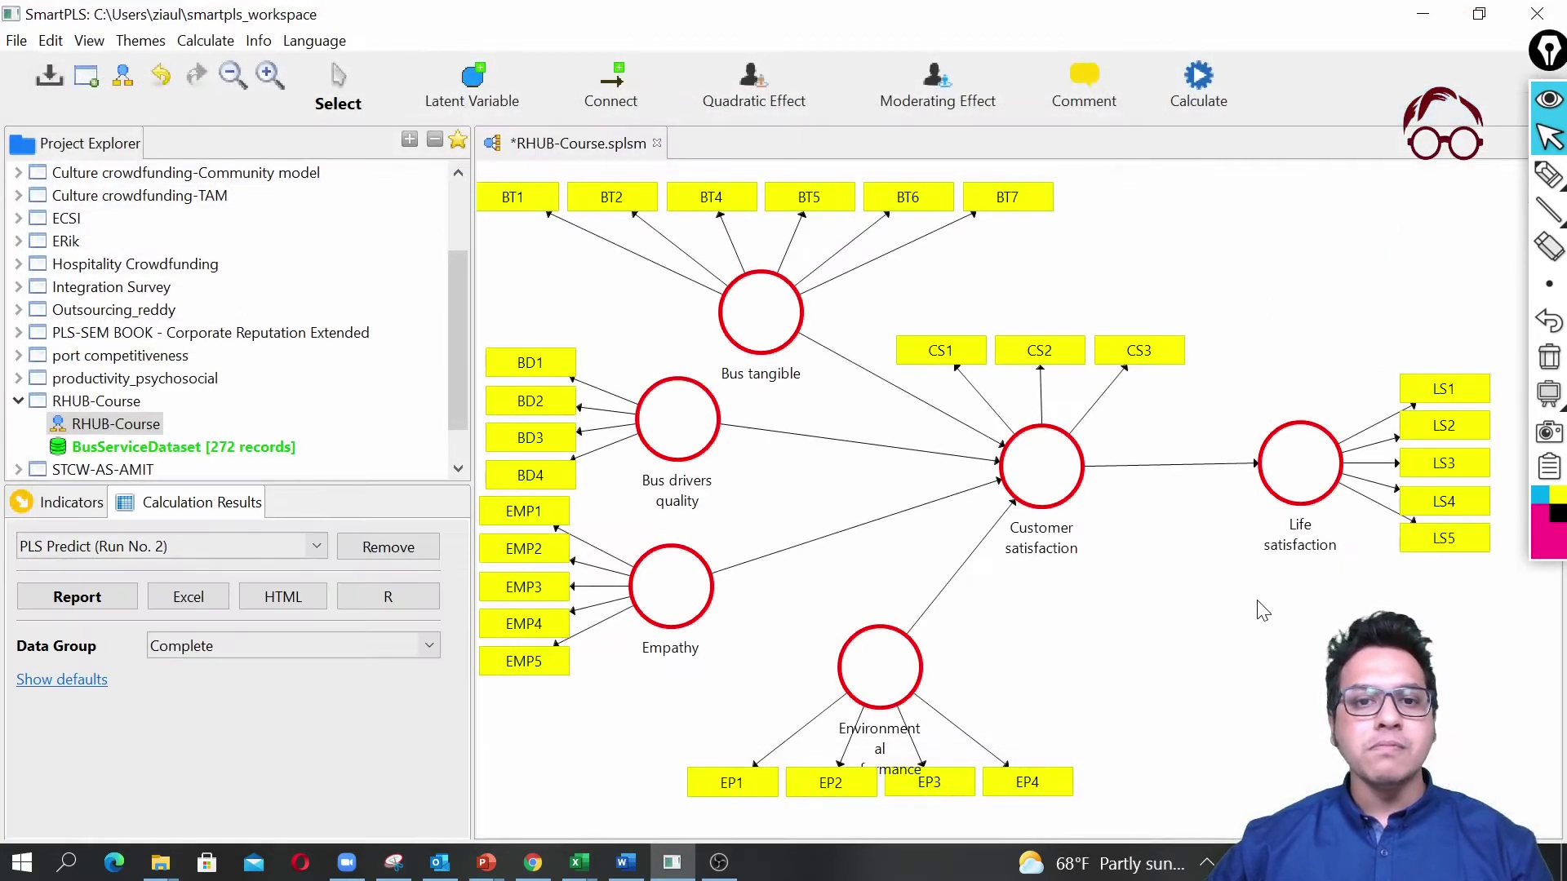
- Open the PLS Predict report, compare the MV Prediction Summary's LM and PLS values, and take up the annotation pen
left_click(102, 598)
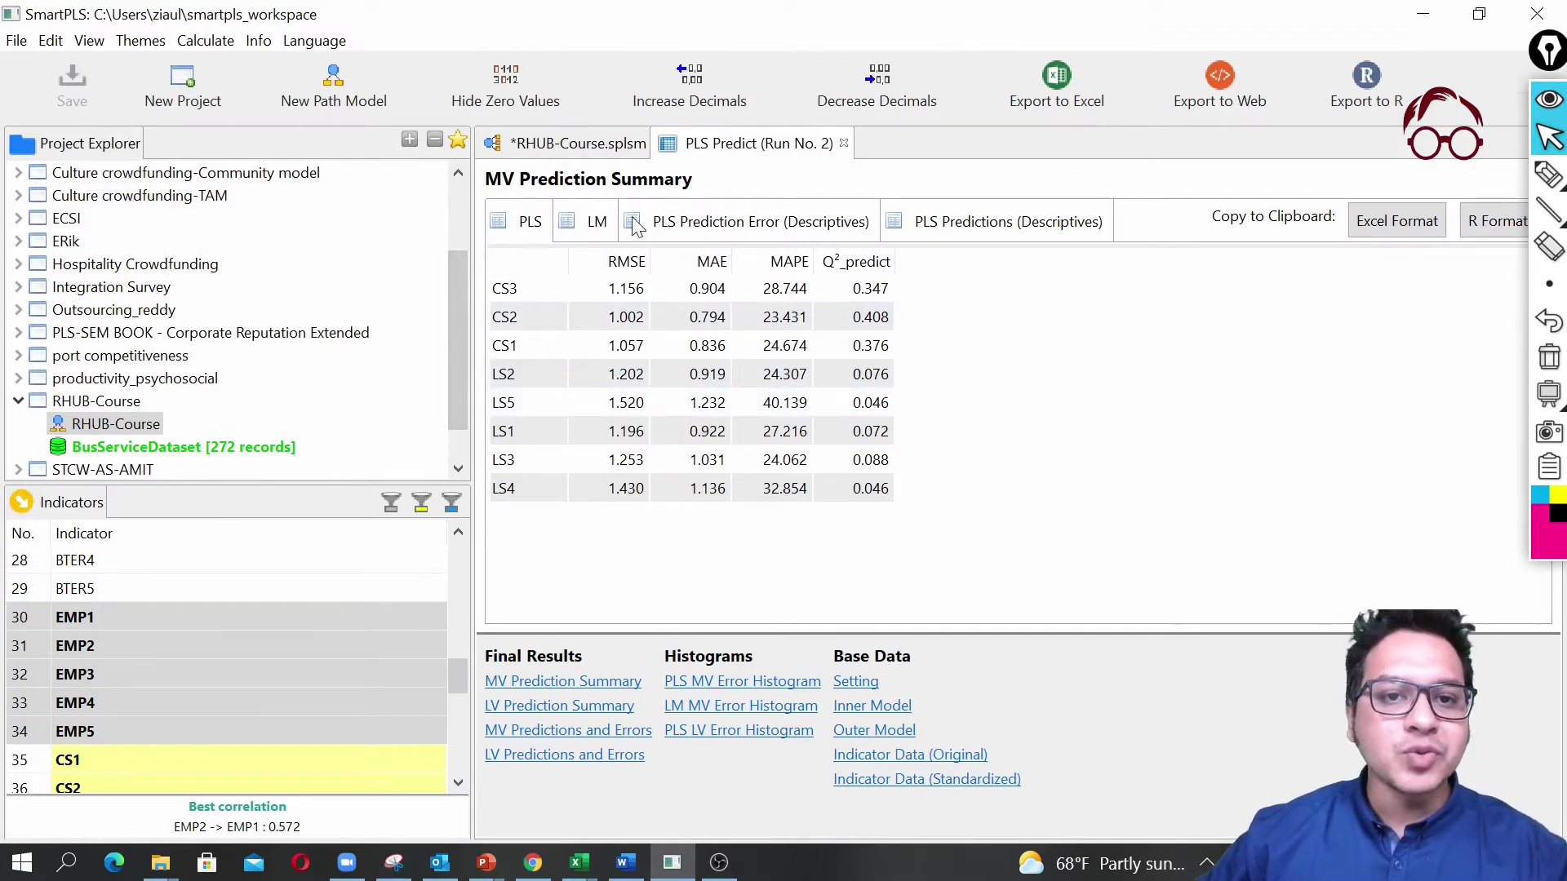
left_click(598, 227)
left_click(502, 226)
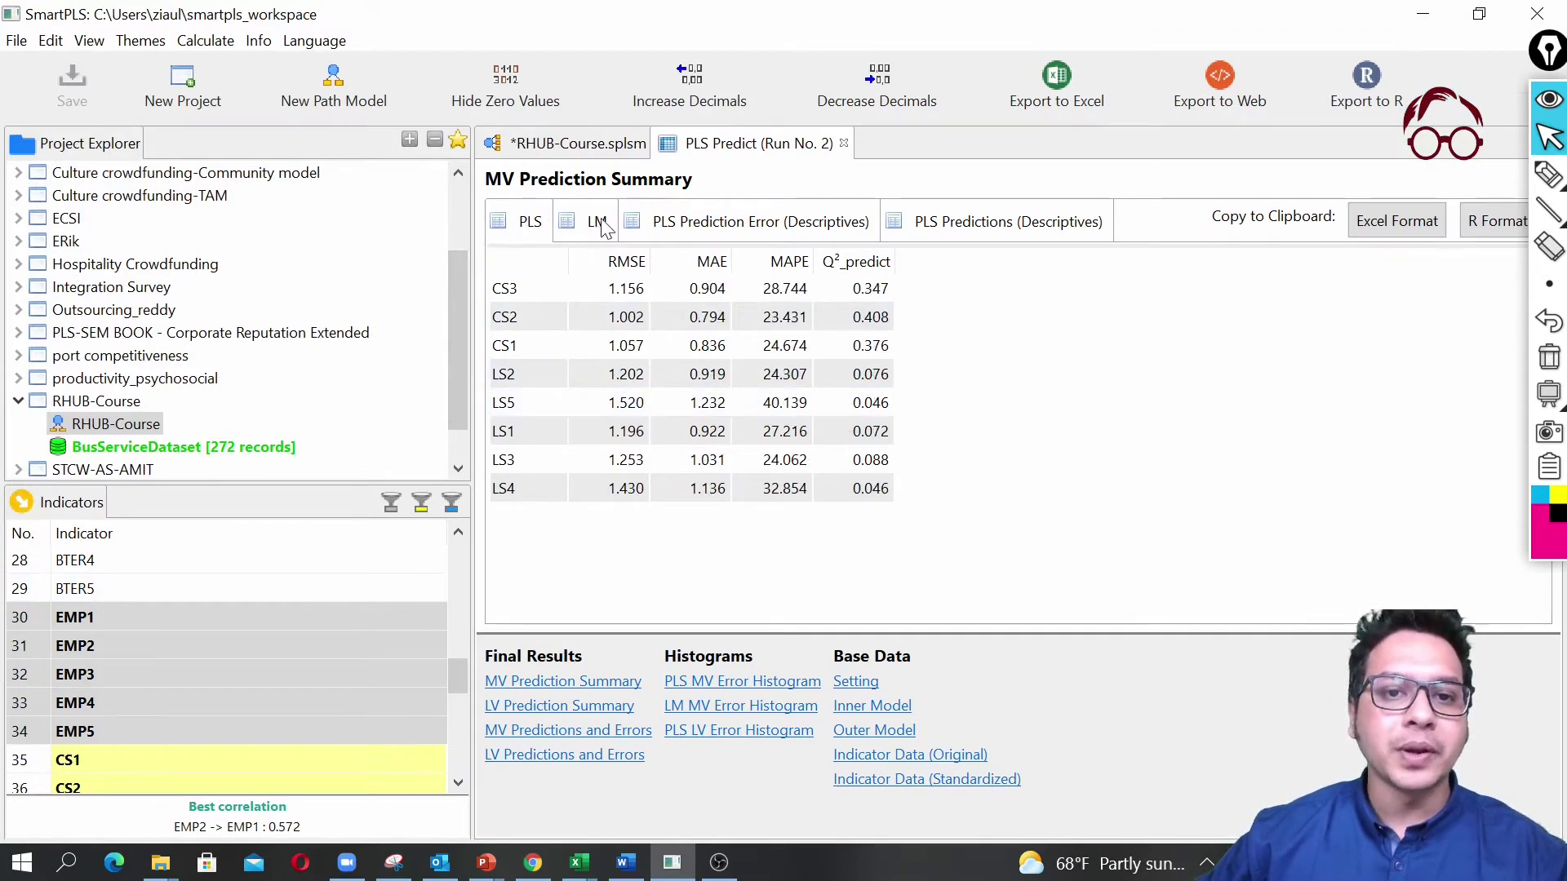
left_click(604, 224)
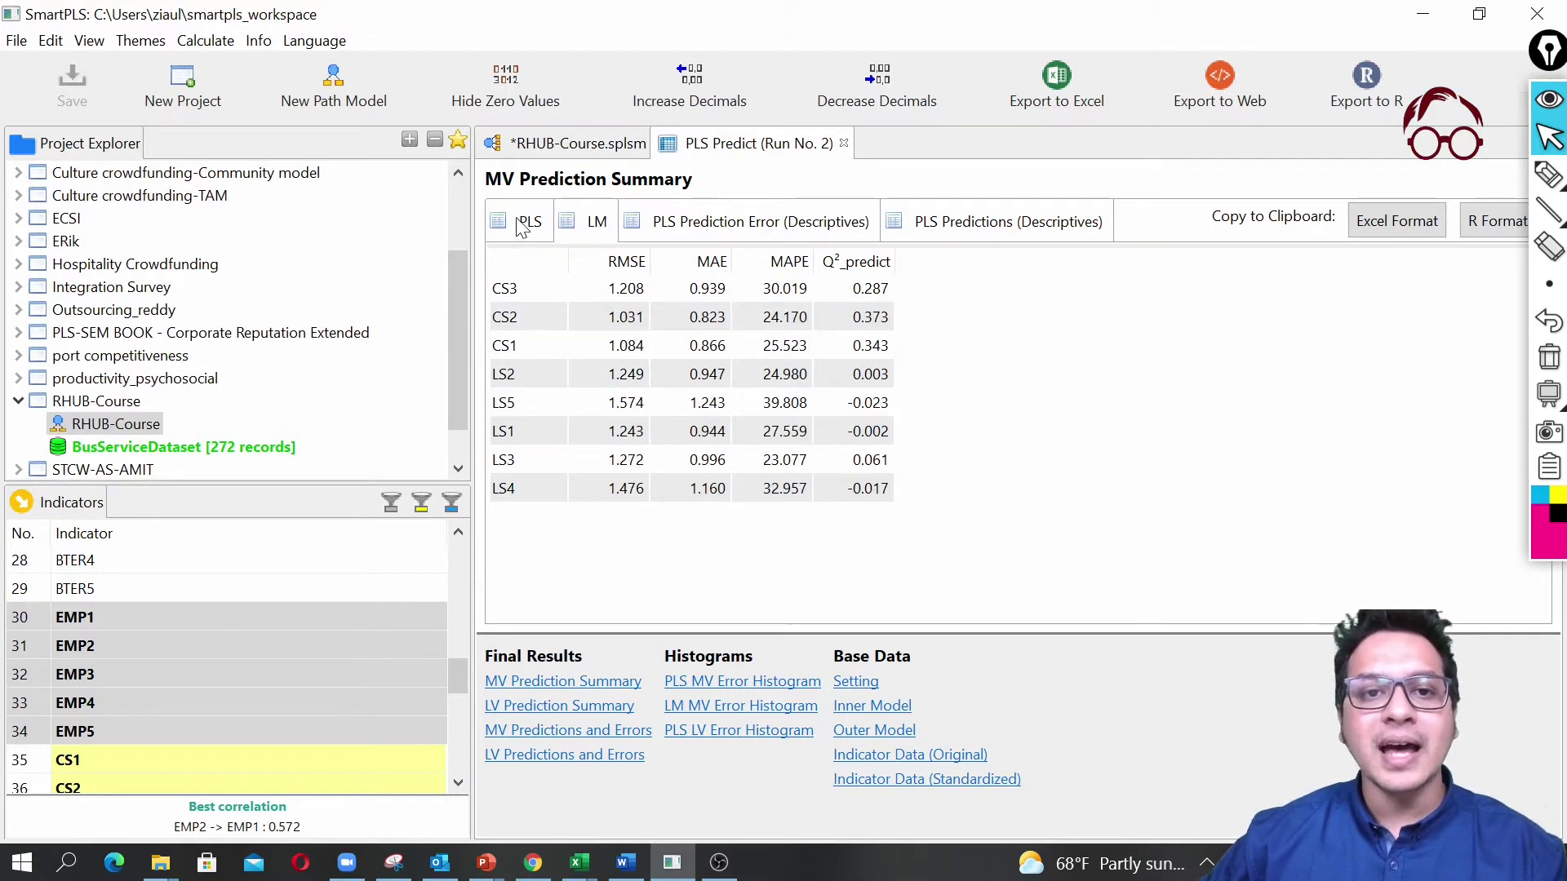
left_click(520, 227)
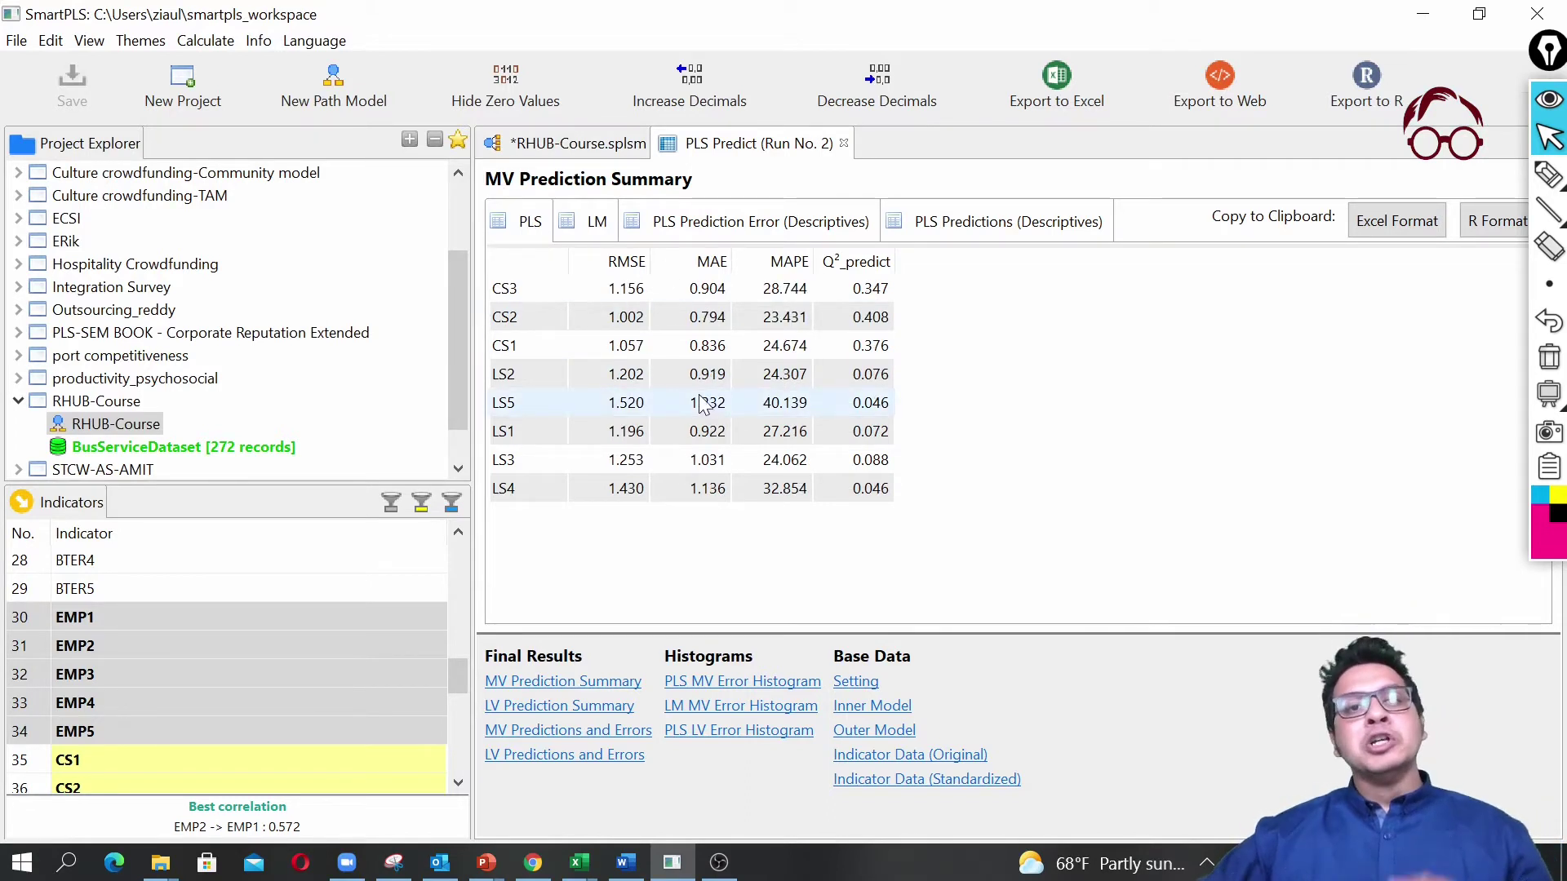
left_click(600, 222)
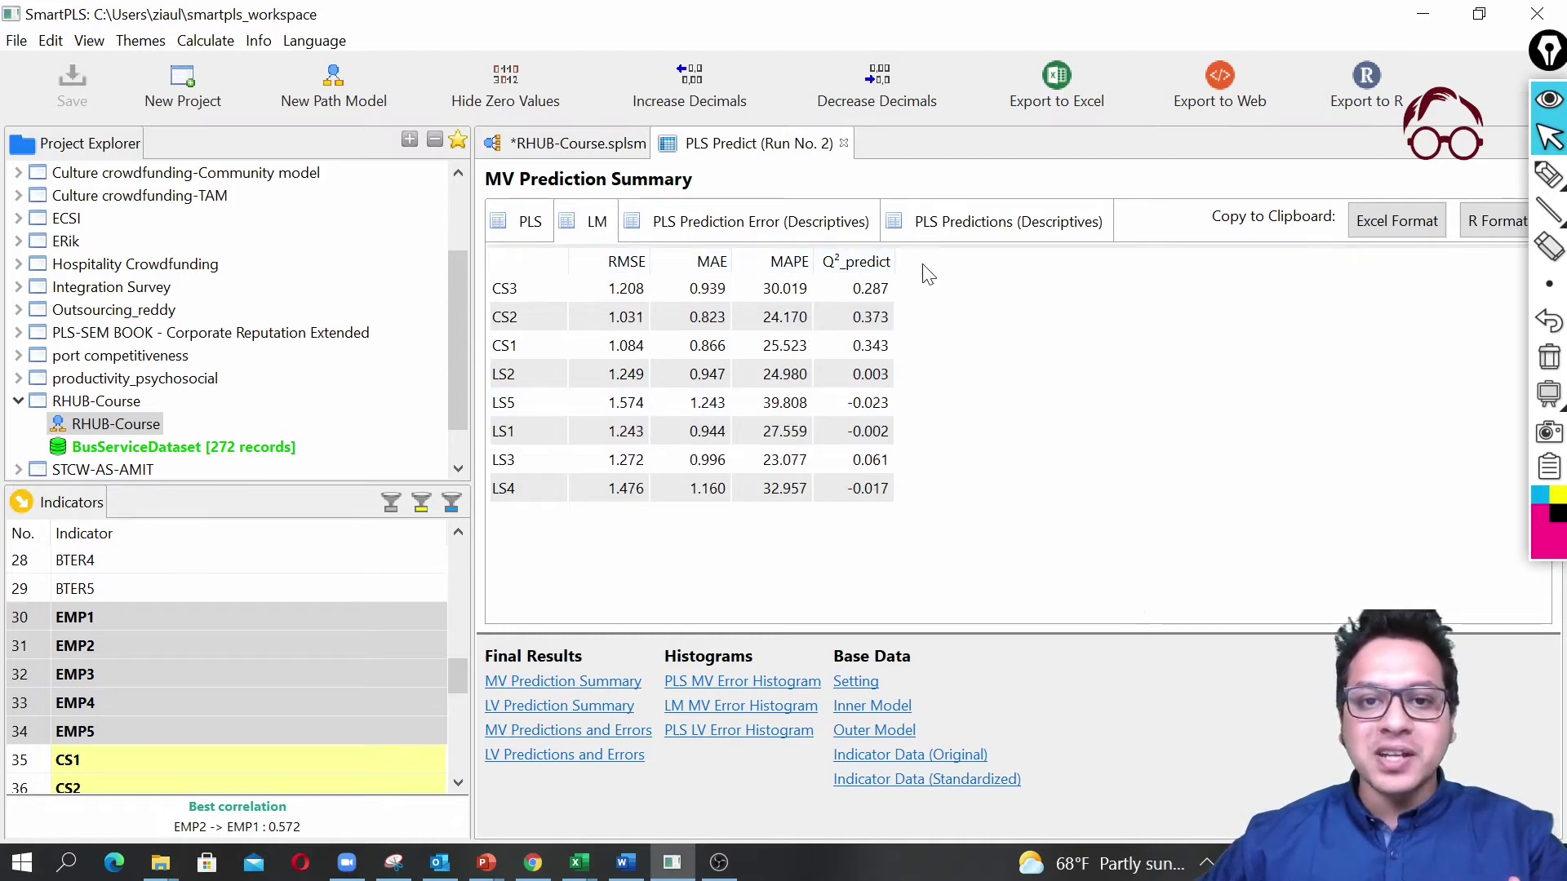
left_click(527, 222)
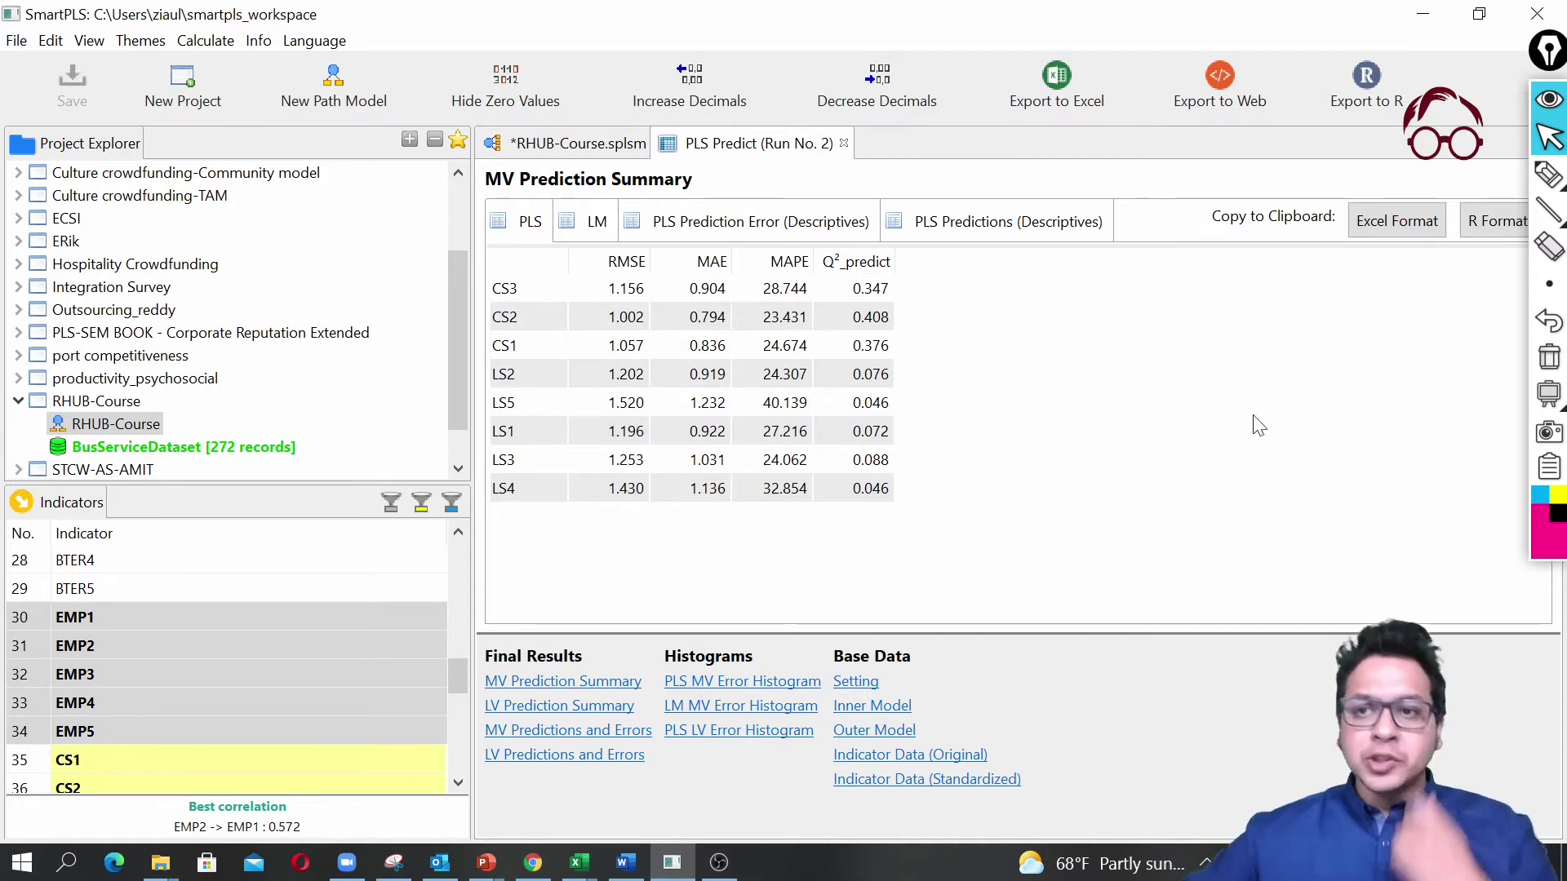
mouse_move(1549, 174)
left_click(1432, 178)
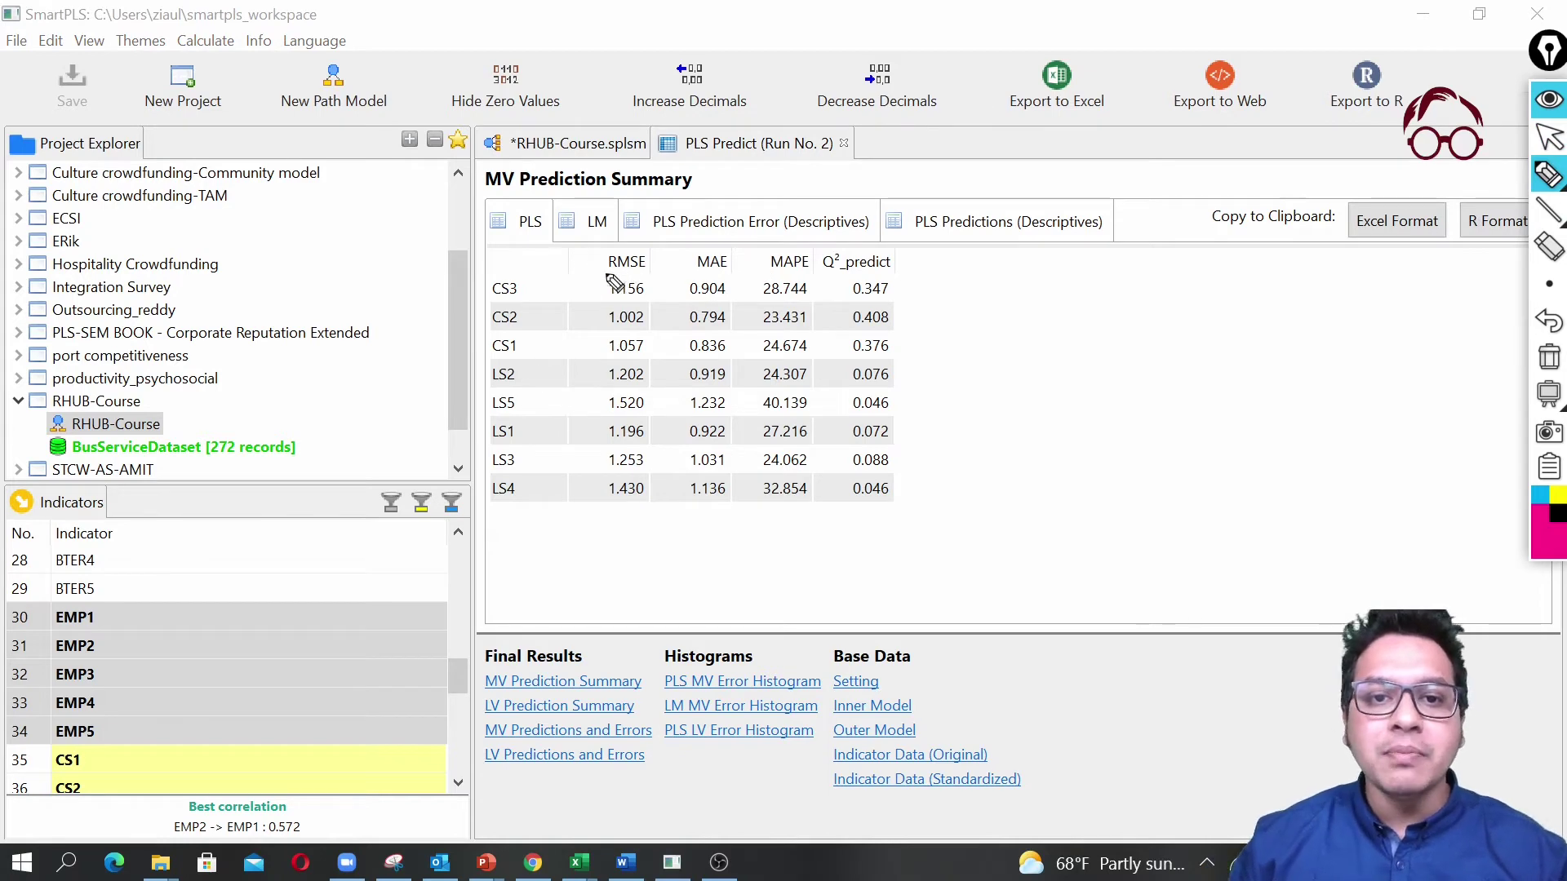
- Underline the RMSE, MAE, MAPE and Q²_predict headers, noting 'lower is better' for errors and 'higher is better' for Q²_predict
left_click_drag(606, 269, 851, 269)
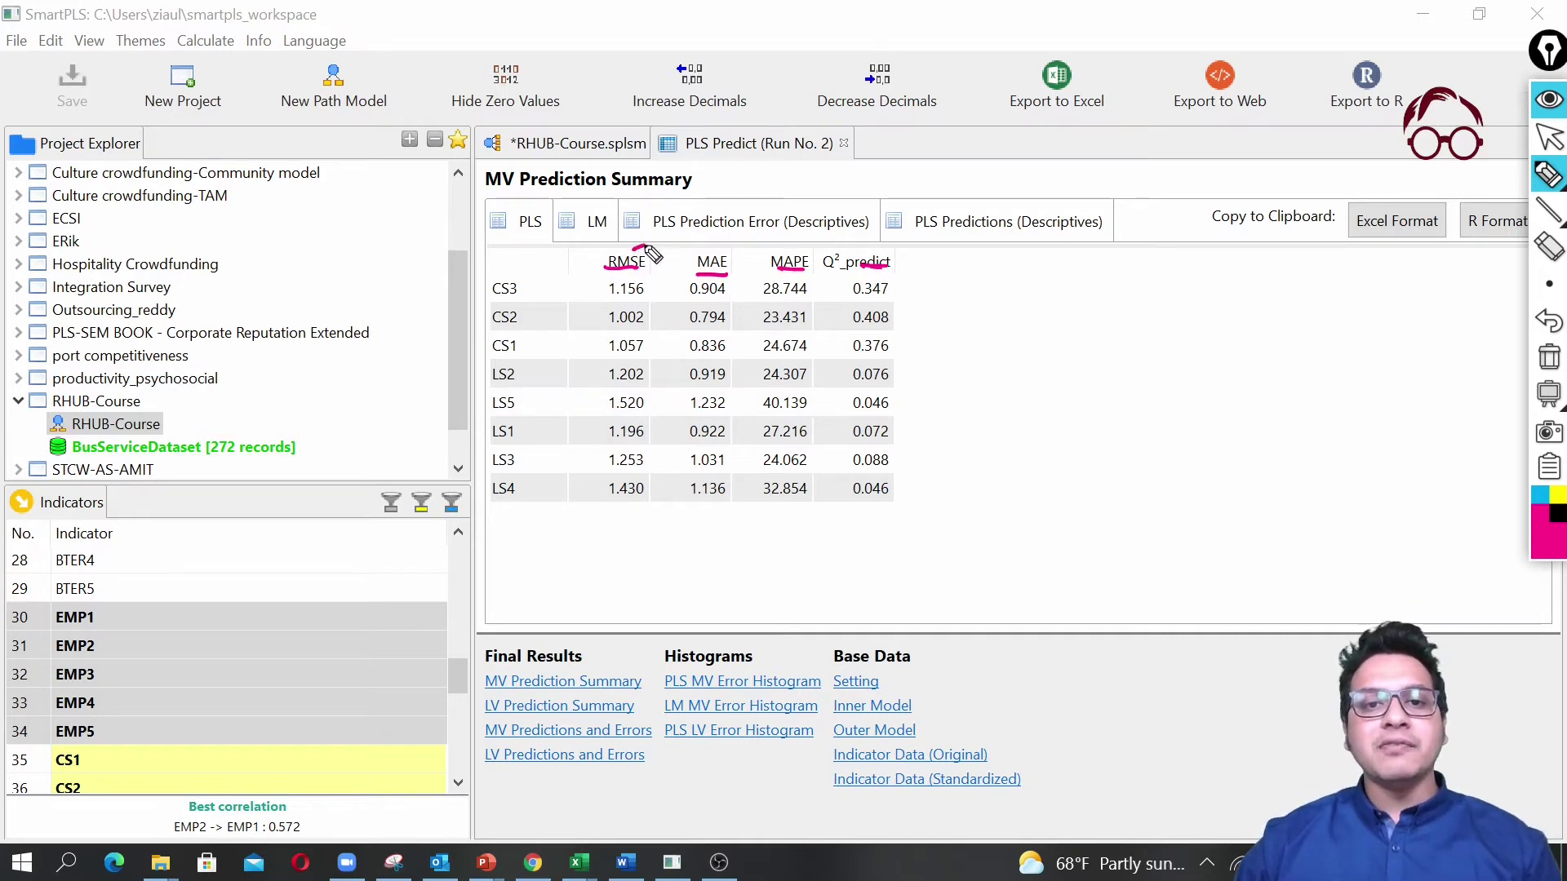
mouse_move(633, 247)
left_mouse_down()
mouse_move(692, 223)
mouse_move(708, 254)
mouse_move(703, 228)
mouse_move(777, 250)
mouse_move(707, 218)
mouse_move(744, 168)
mouse_move(935, 120)
mouse_move(959, 64)
mouse_move(972, 91)
mouse_move(1022, 72)
left_mouse_up()
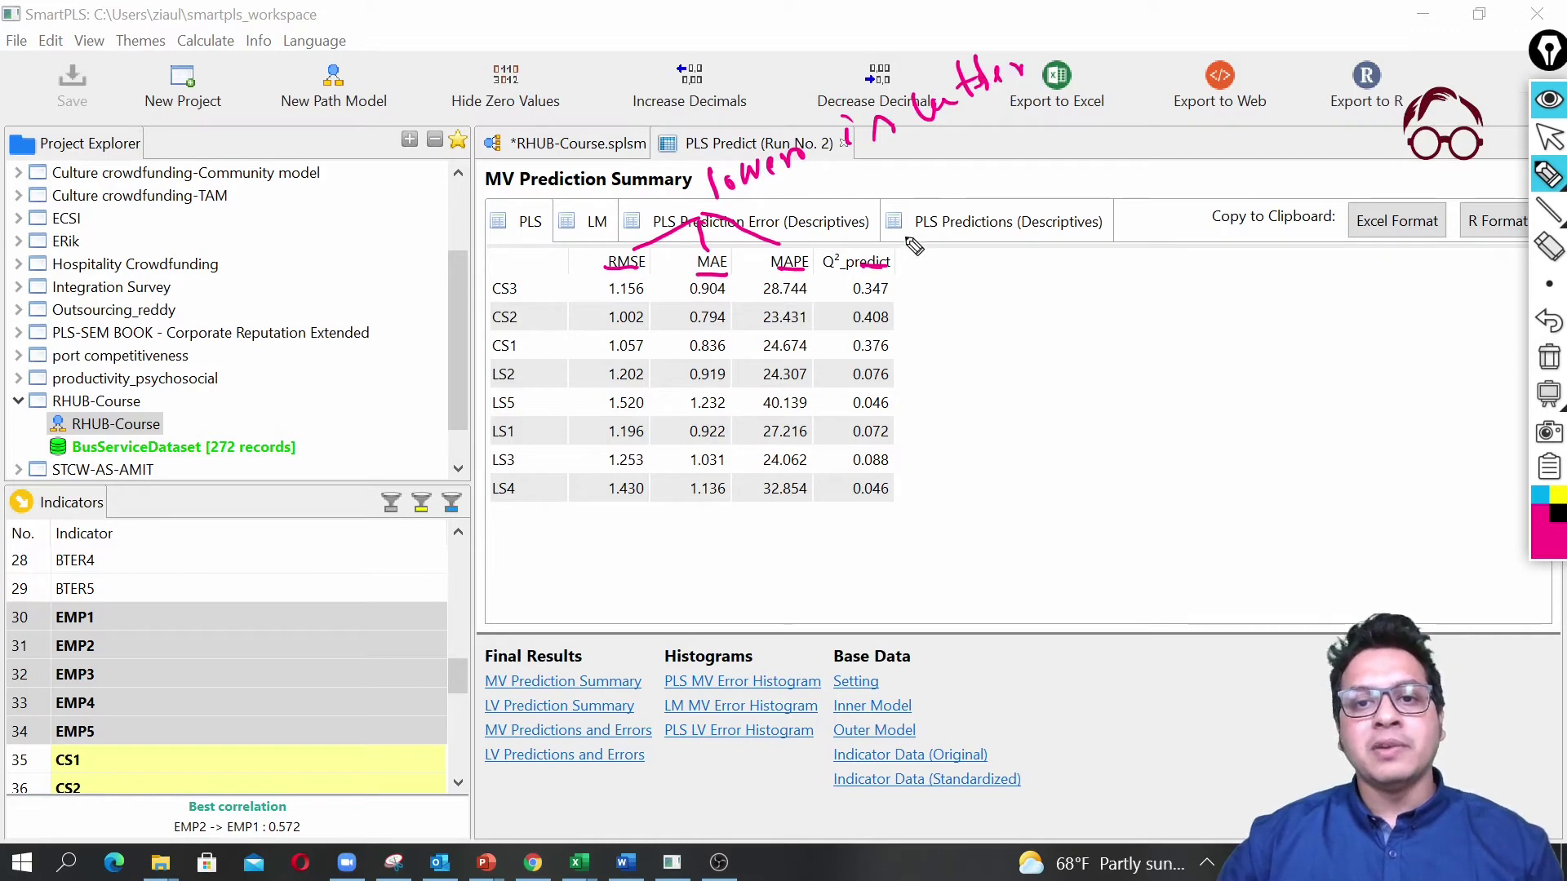
mouse_move(912, 256)
left_mouse_down()
mouse_move(961, 222)
mouse_move(957, 237)
mouse_move(986, 195)
mouse_move(1012, 211)
mouse_move(1014, 161)
left_mouse_up()
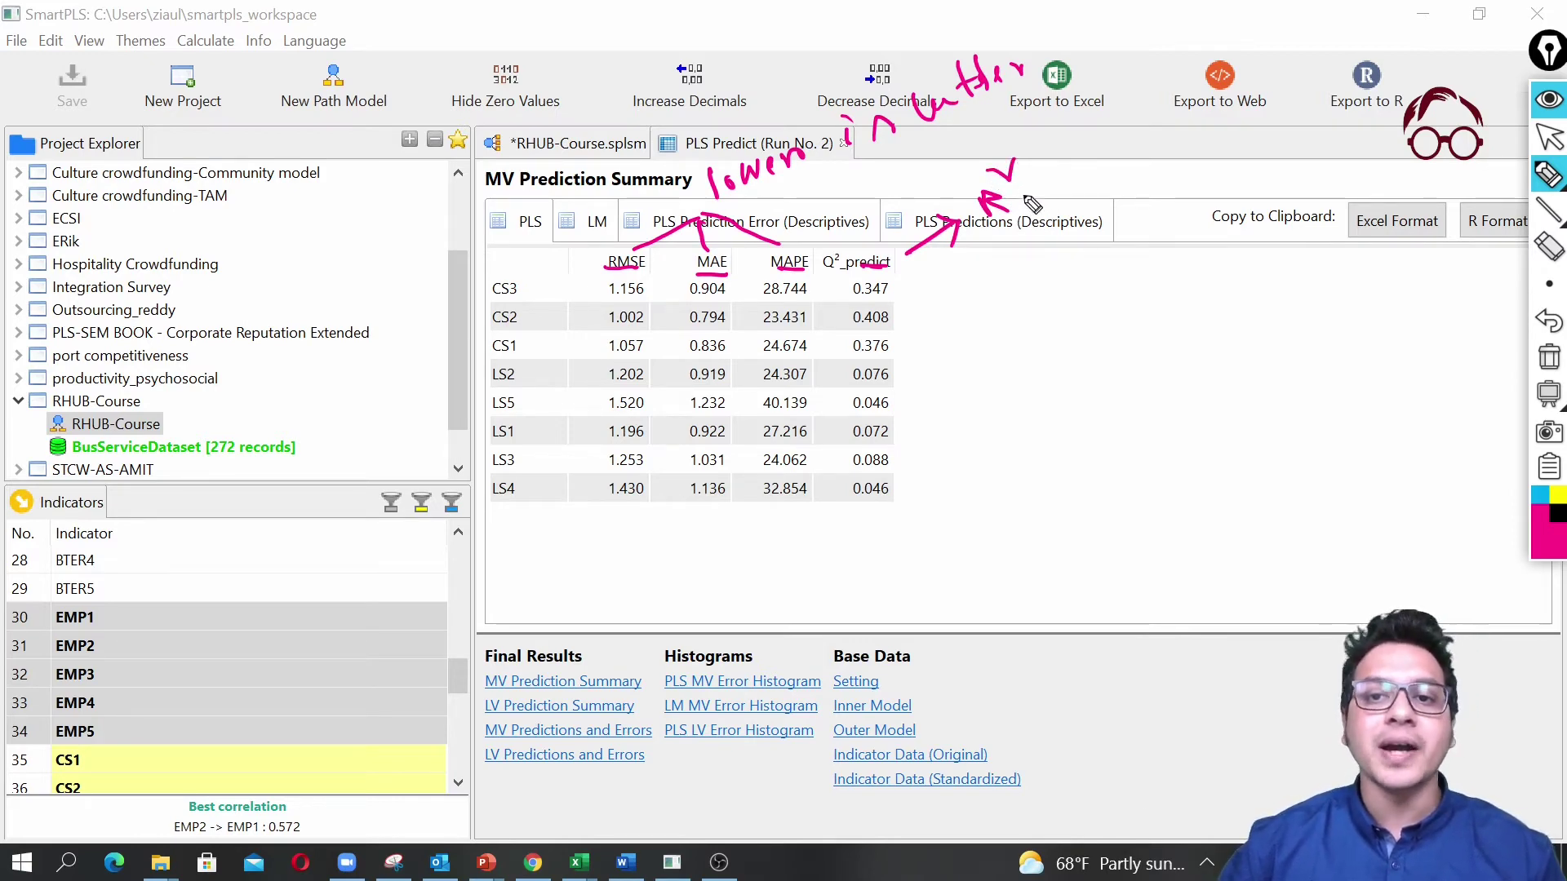
mouse_move(1027, 193)
left_mouse_down()
mouse_move(1071, 155)
mouse_move(1130, 161)
mouse_move(1141, 121)
mouse_move(1173, 150)
mouse_move(1231, 112)
mouse_move(1278, 114)
left_mouse_up()
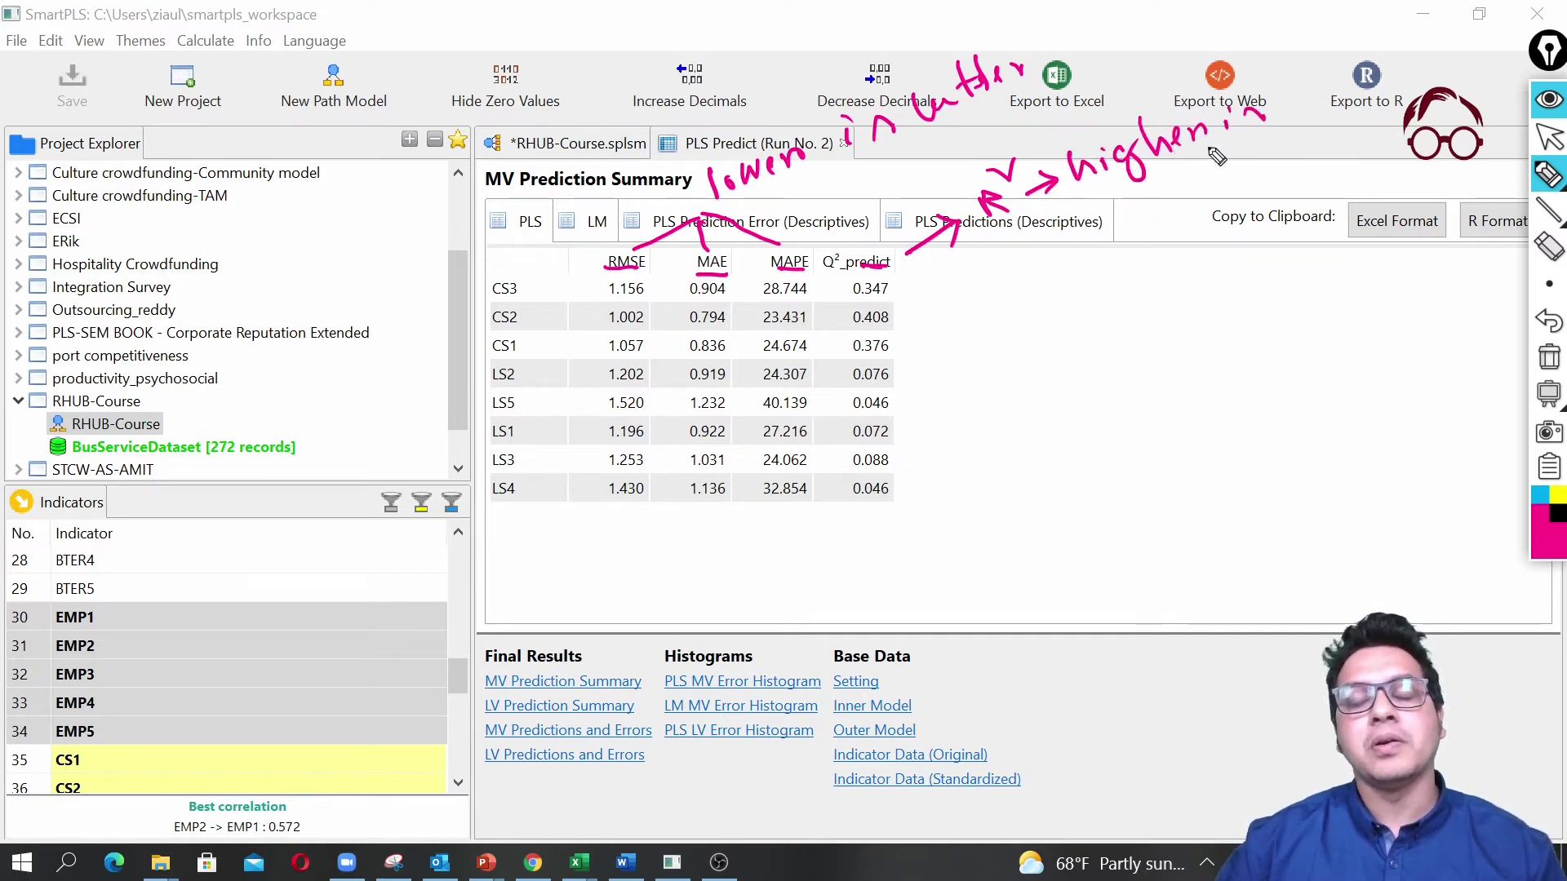
mouse_move(1132, 221)
left_mouse_down()
mouse_move(1278, 168)
mouse_move(1266, 180)
left_mouse_up()
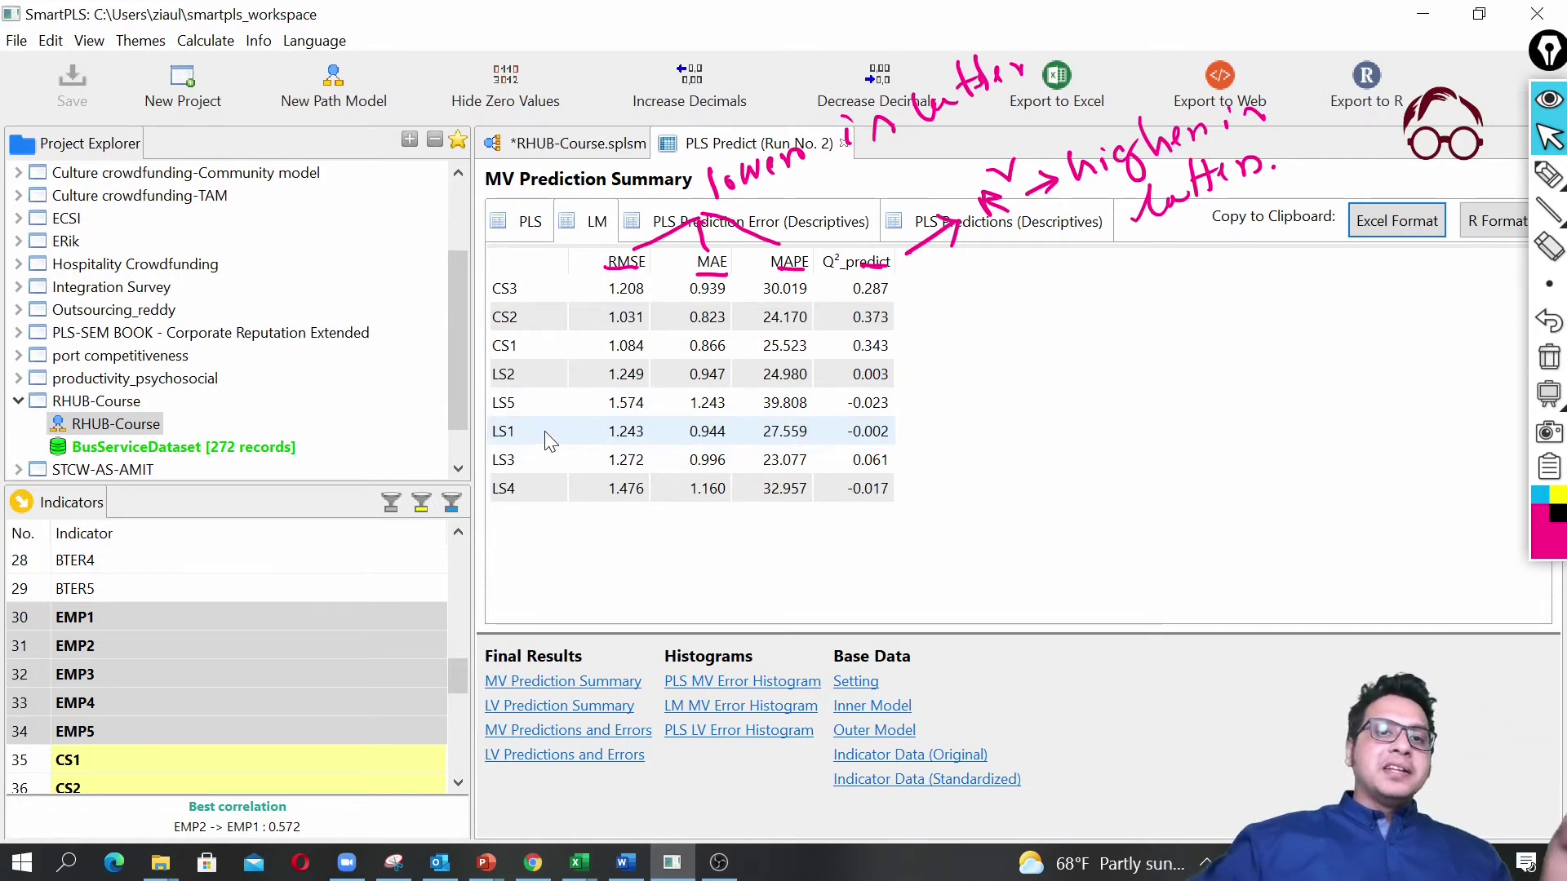
left_click(531, 222)
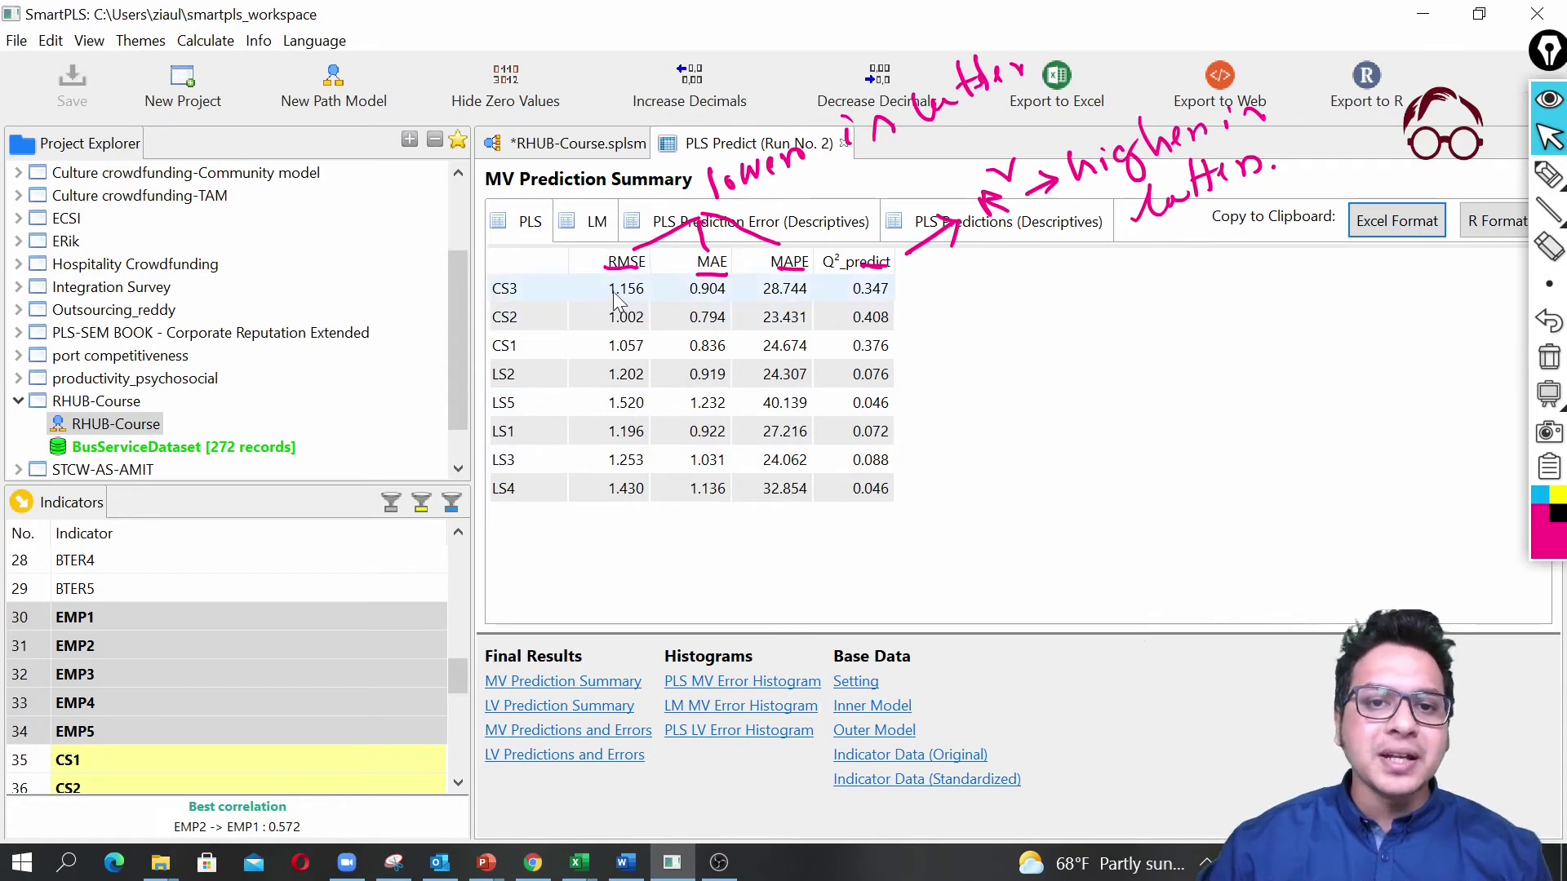
left_click(597, 229)
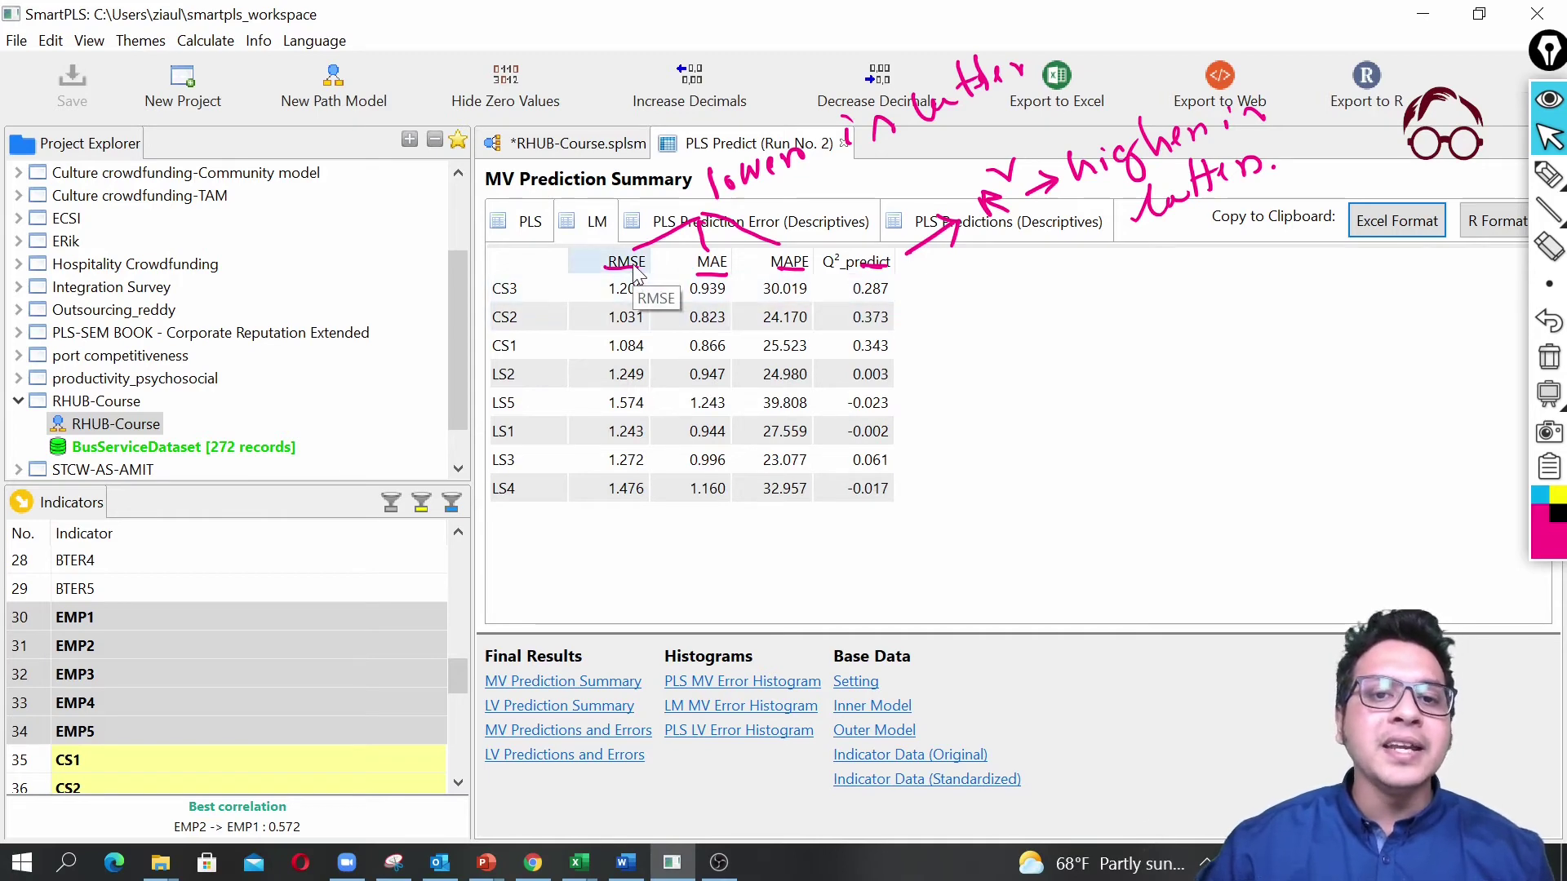
left_click(545, 217)
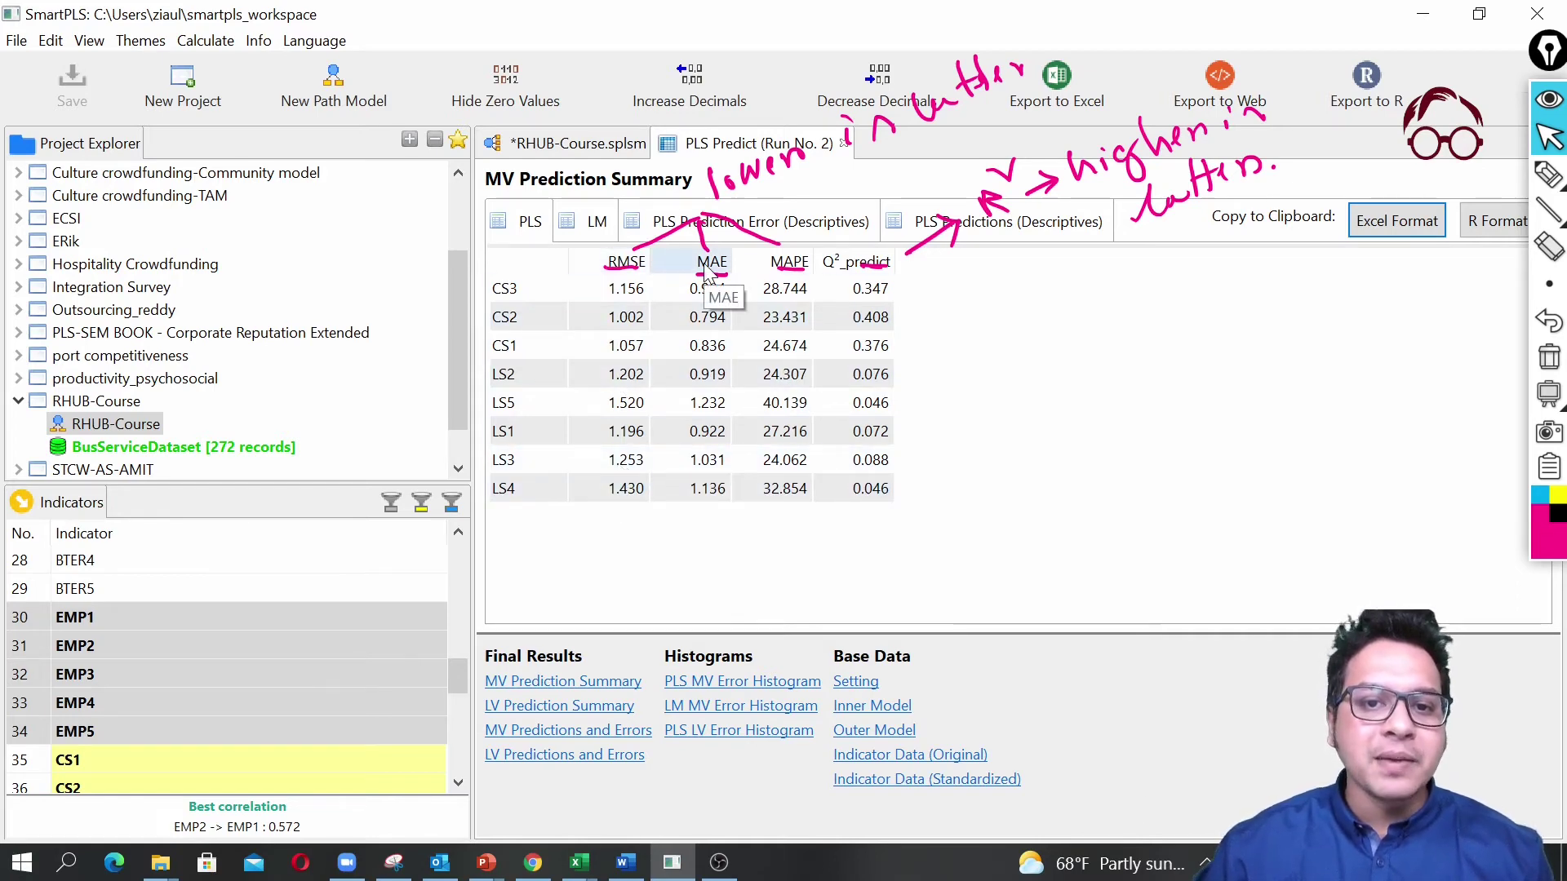
left_click(596, 227)
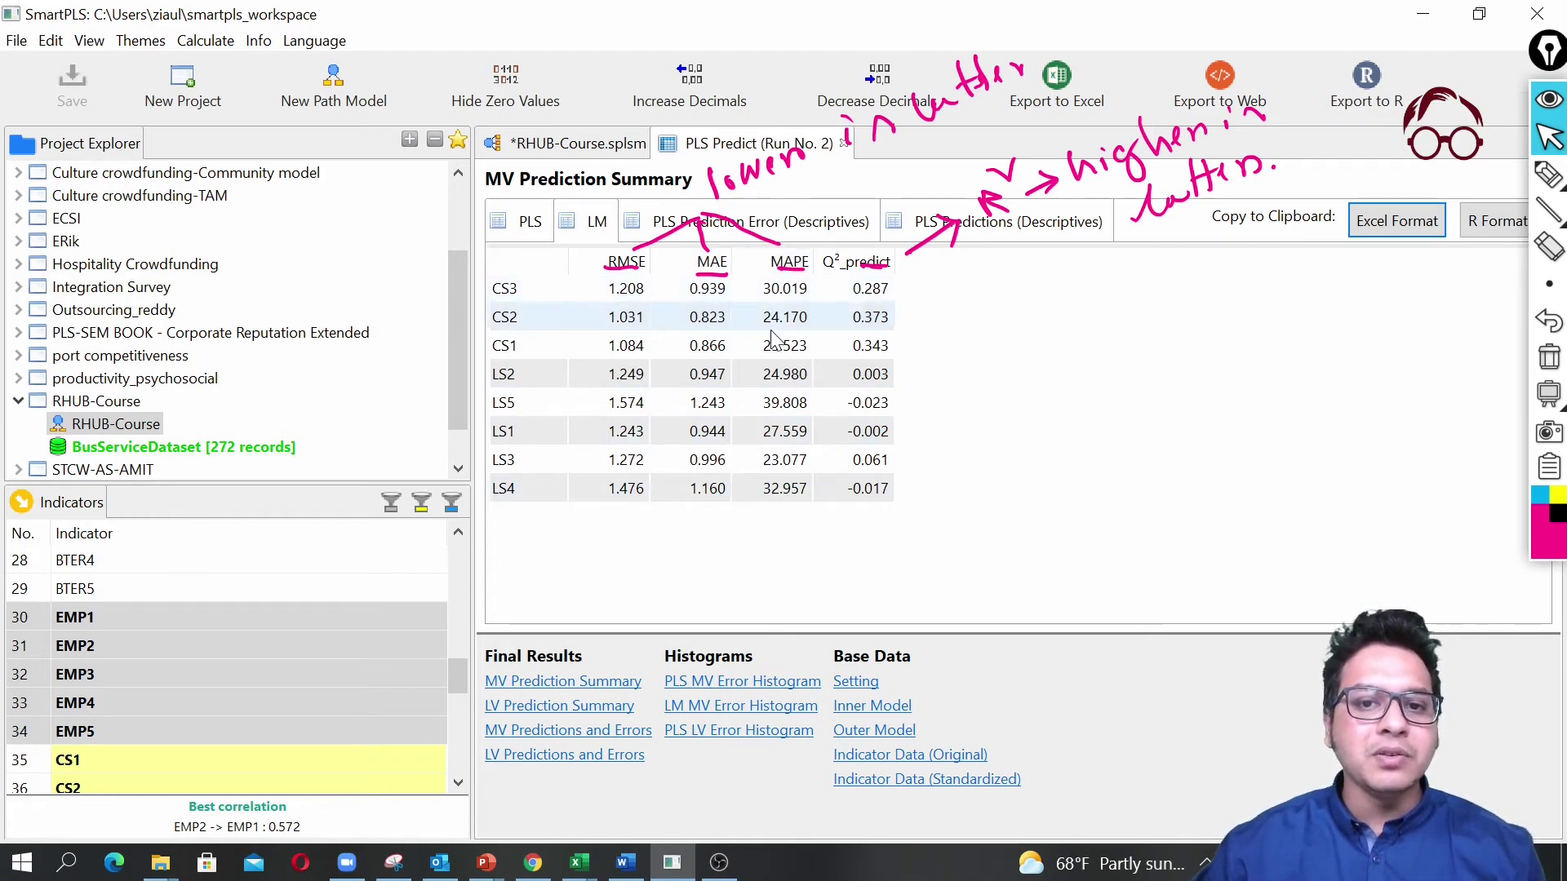
left_click(545, 232)
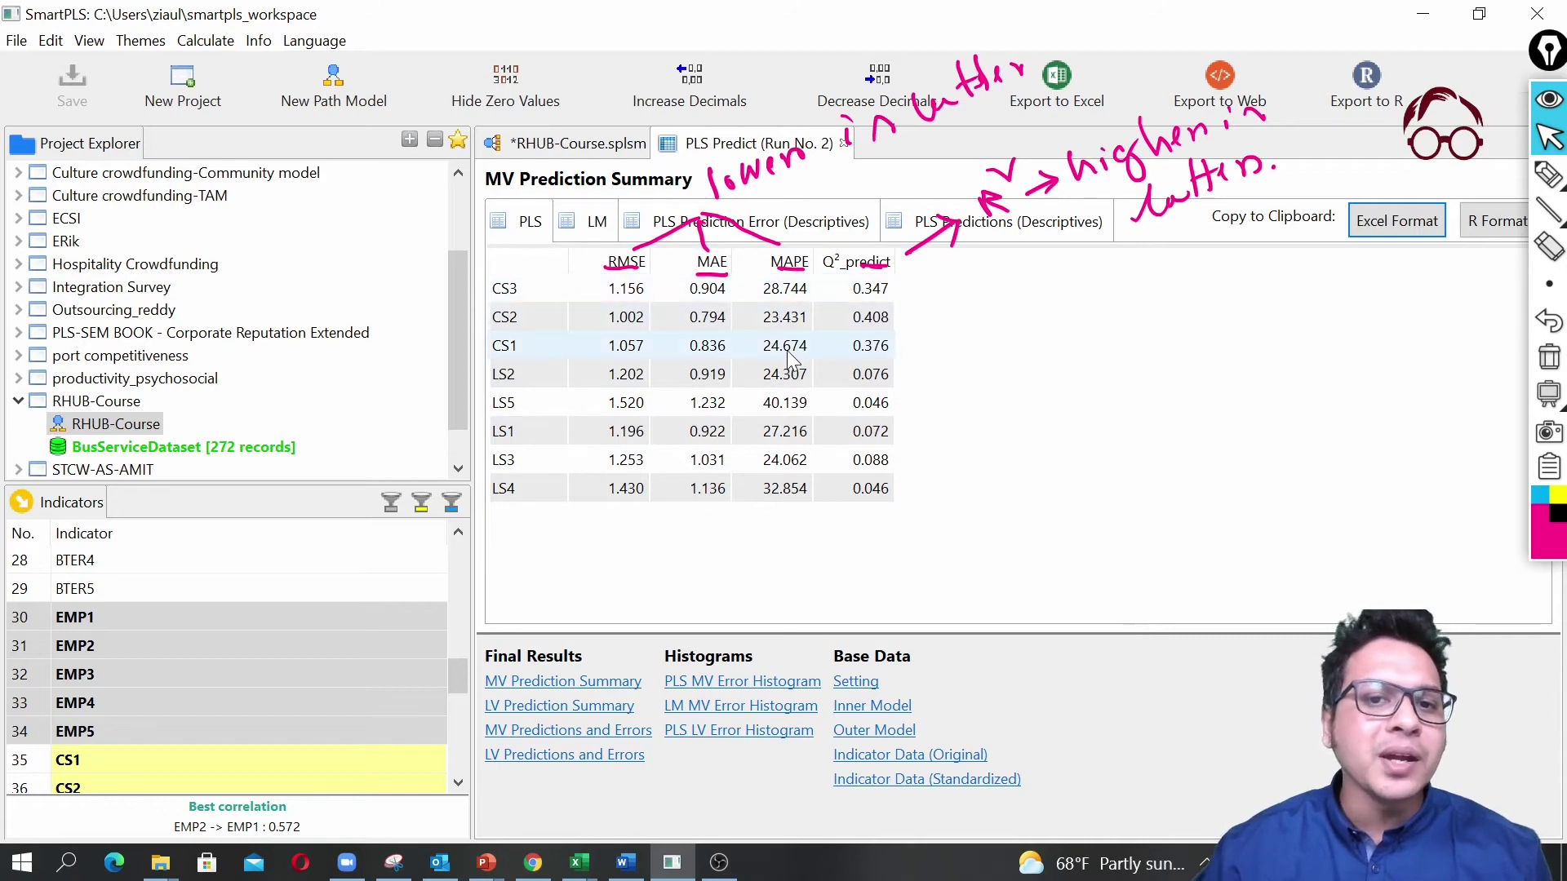
left_click(584, 226)
left_click(523, 221)
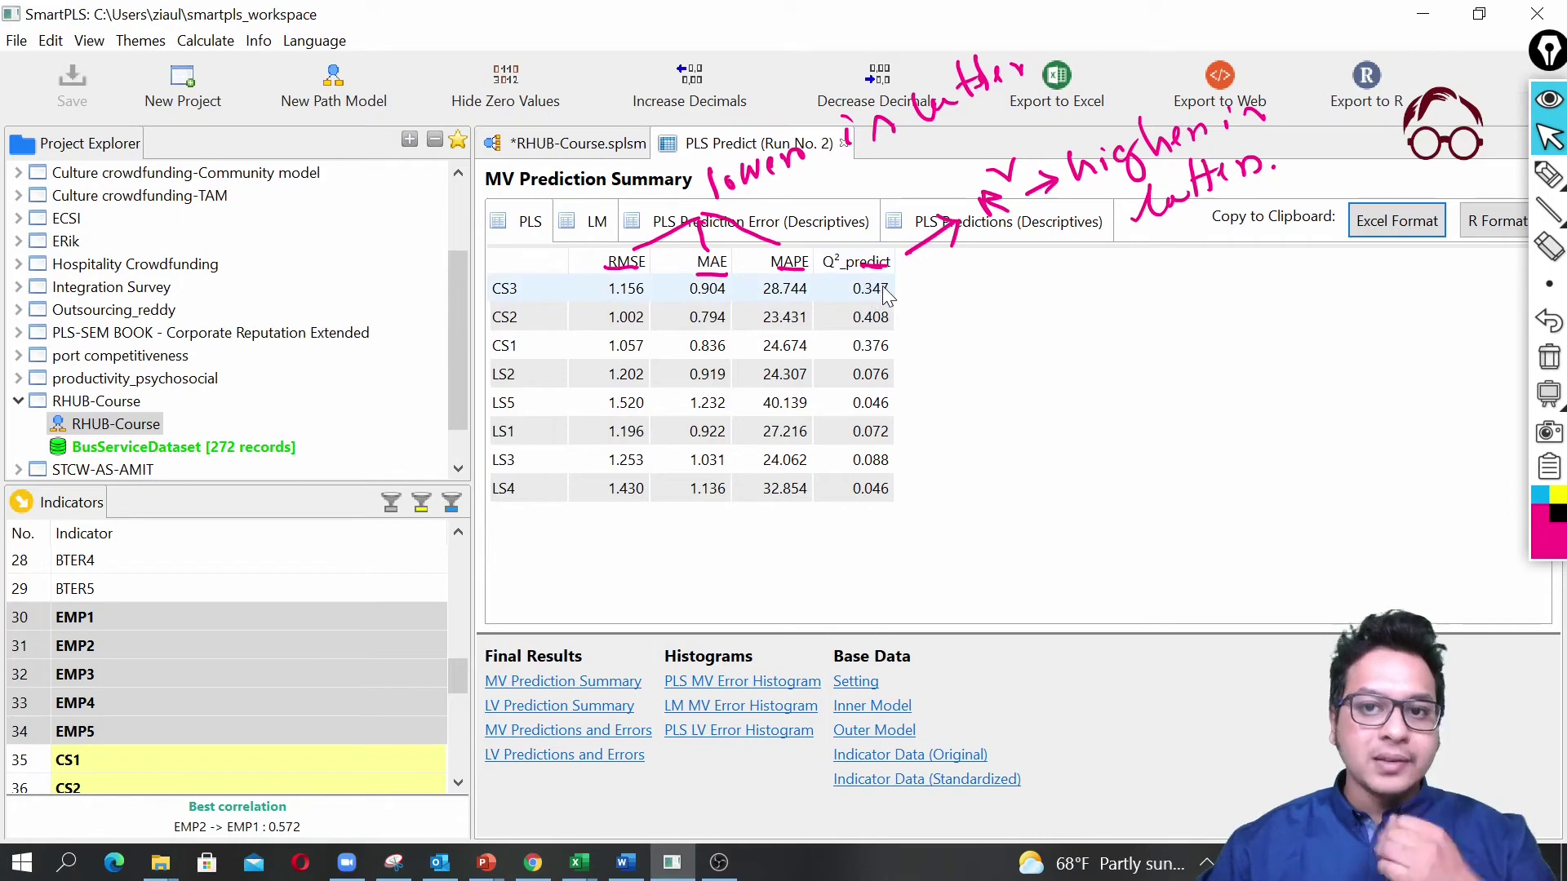
left_click(597, 234)
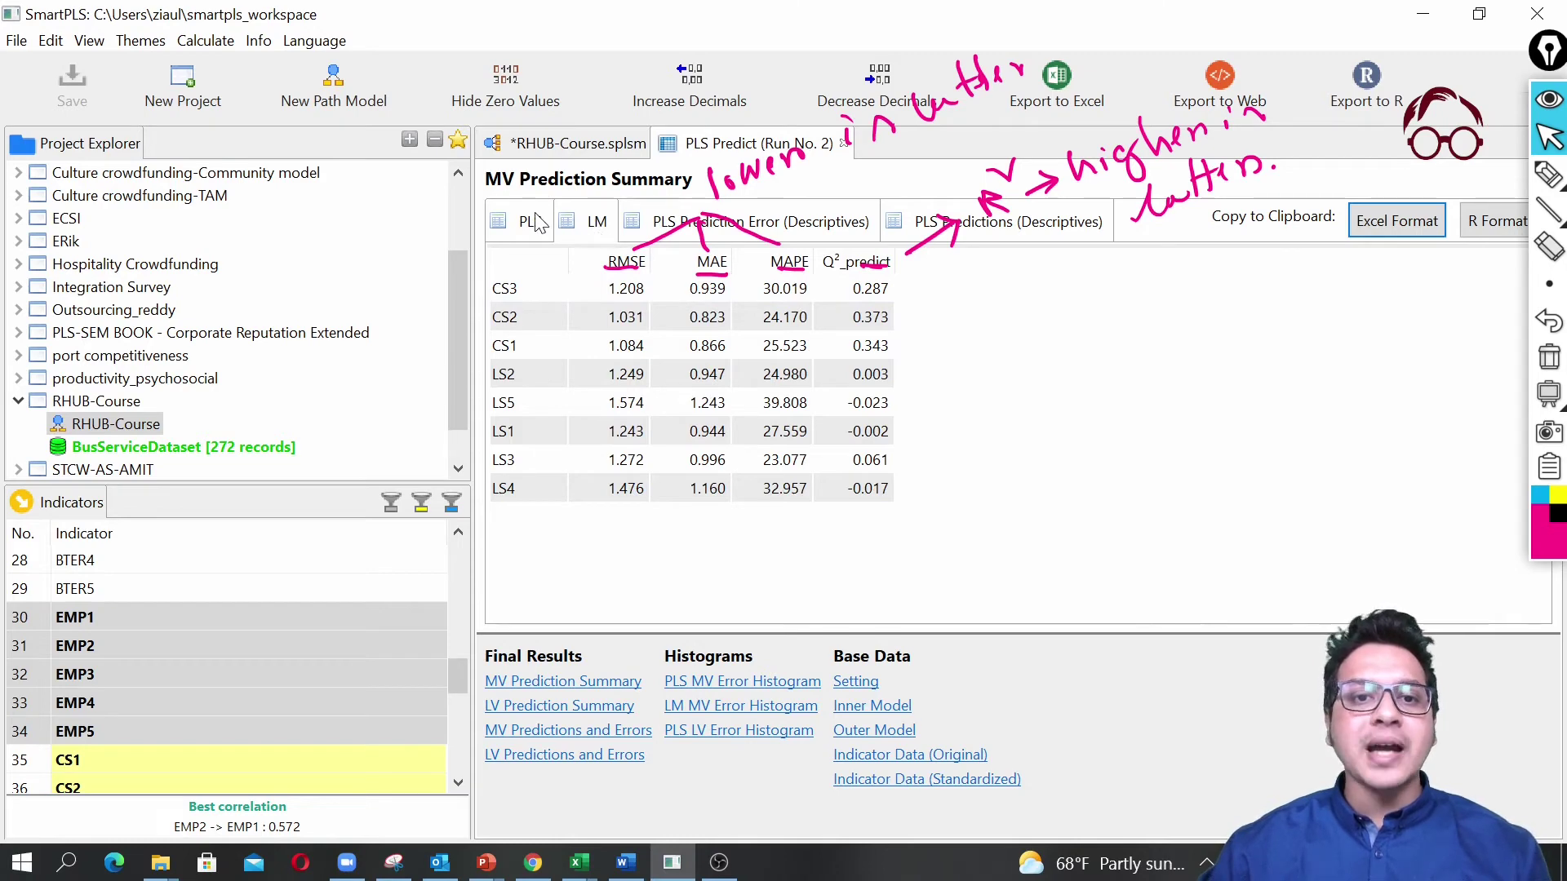
left_click(530, 222)
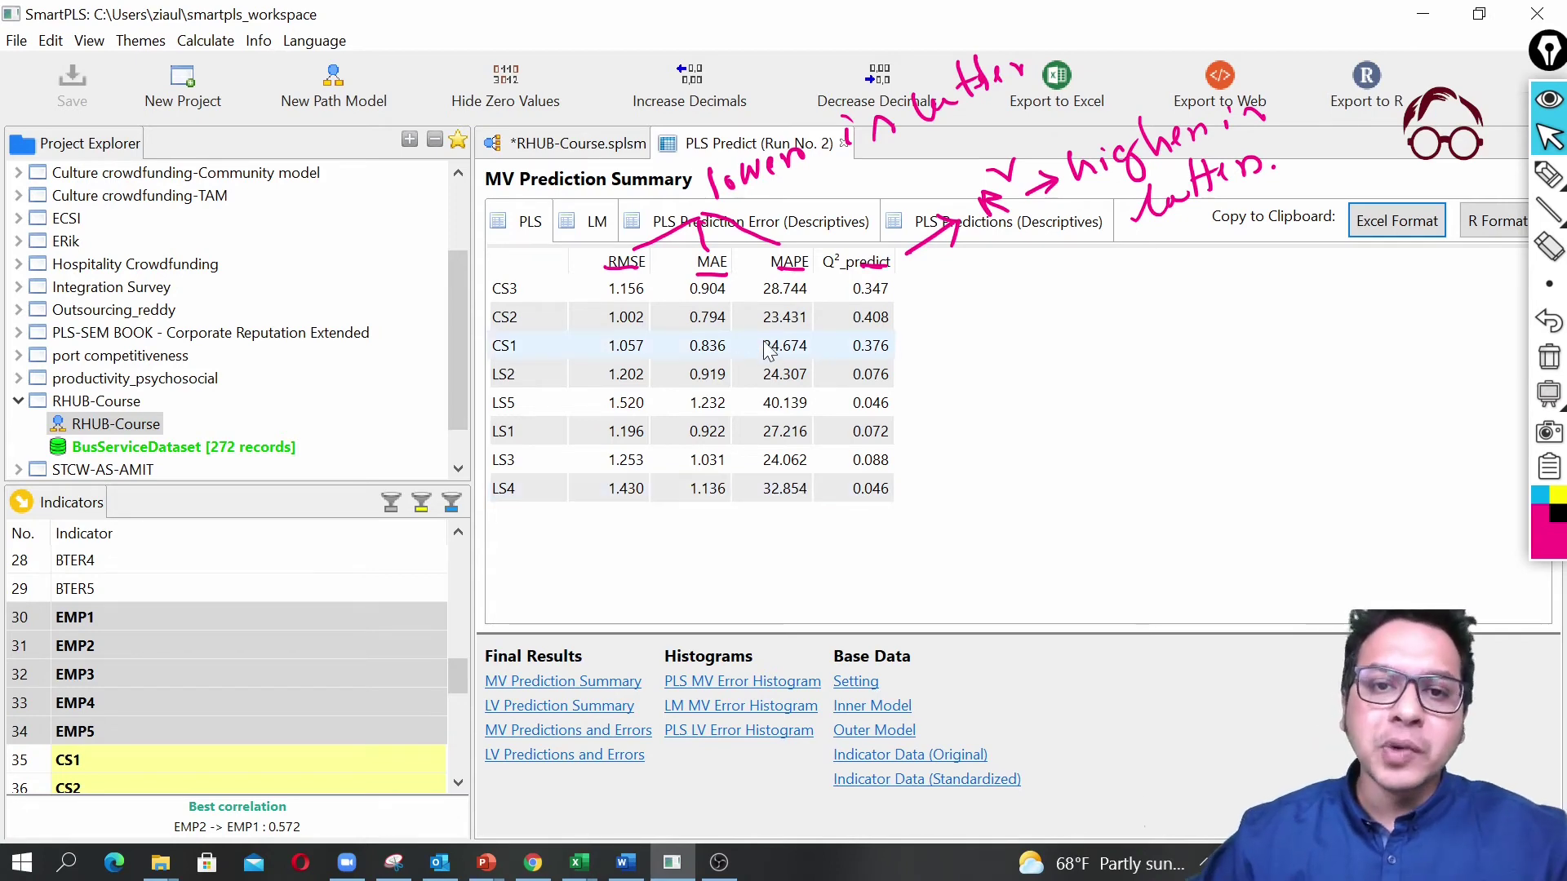
- Handwrite RMSE = √((Actual − Predicted)²/n) beside the prediction table
left_click(1549, 173)
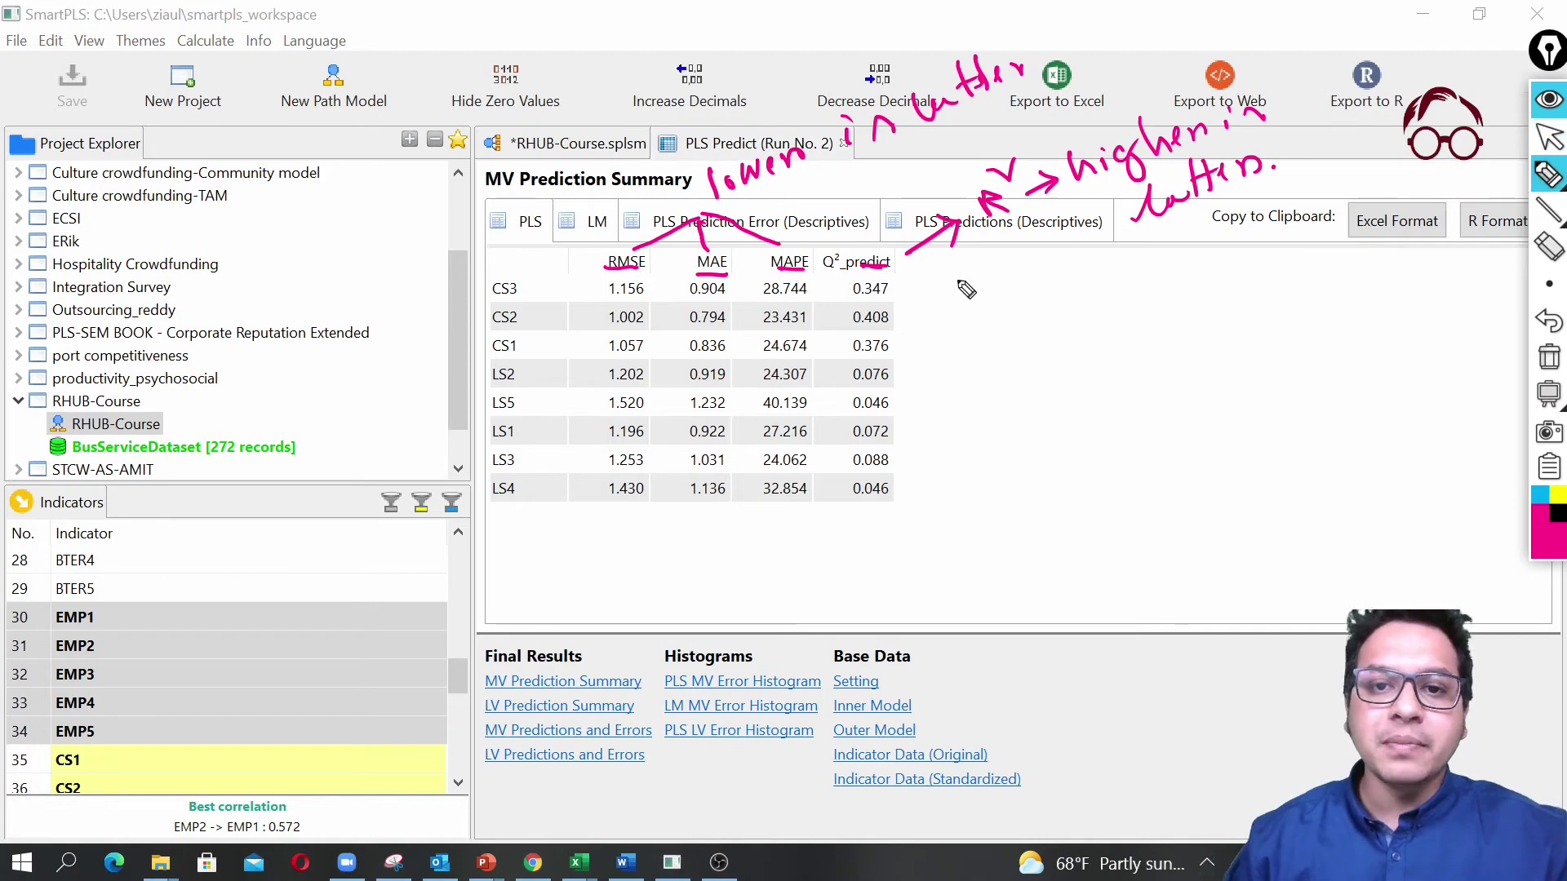
mouse_move(935, 307)
left_mouse_down()
mouse_move(994, 292)
mouse_move(1000, 313)
mouse_move(1005, 290)
mouse_move(1018, 309)
mouse_move(1050, 317)
left_mouse_up()
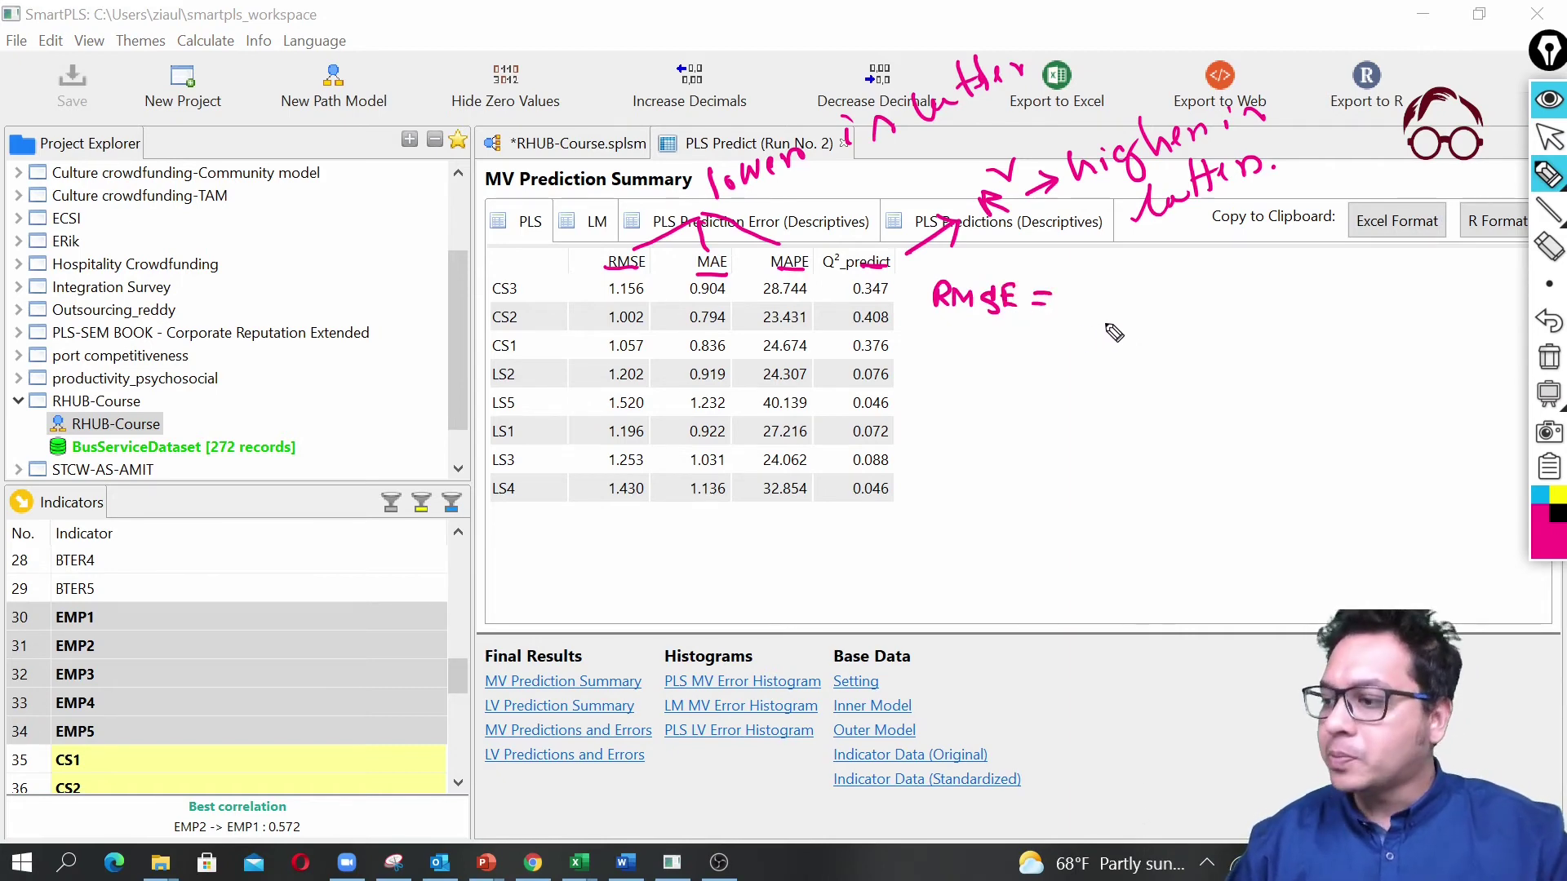
mouse_move(1063, 307)
left_mouse_down()
mouse_move(1094, 278)
mouse_move(1183, 254)
mouse_move(1339, 253)
left_mouse_up()
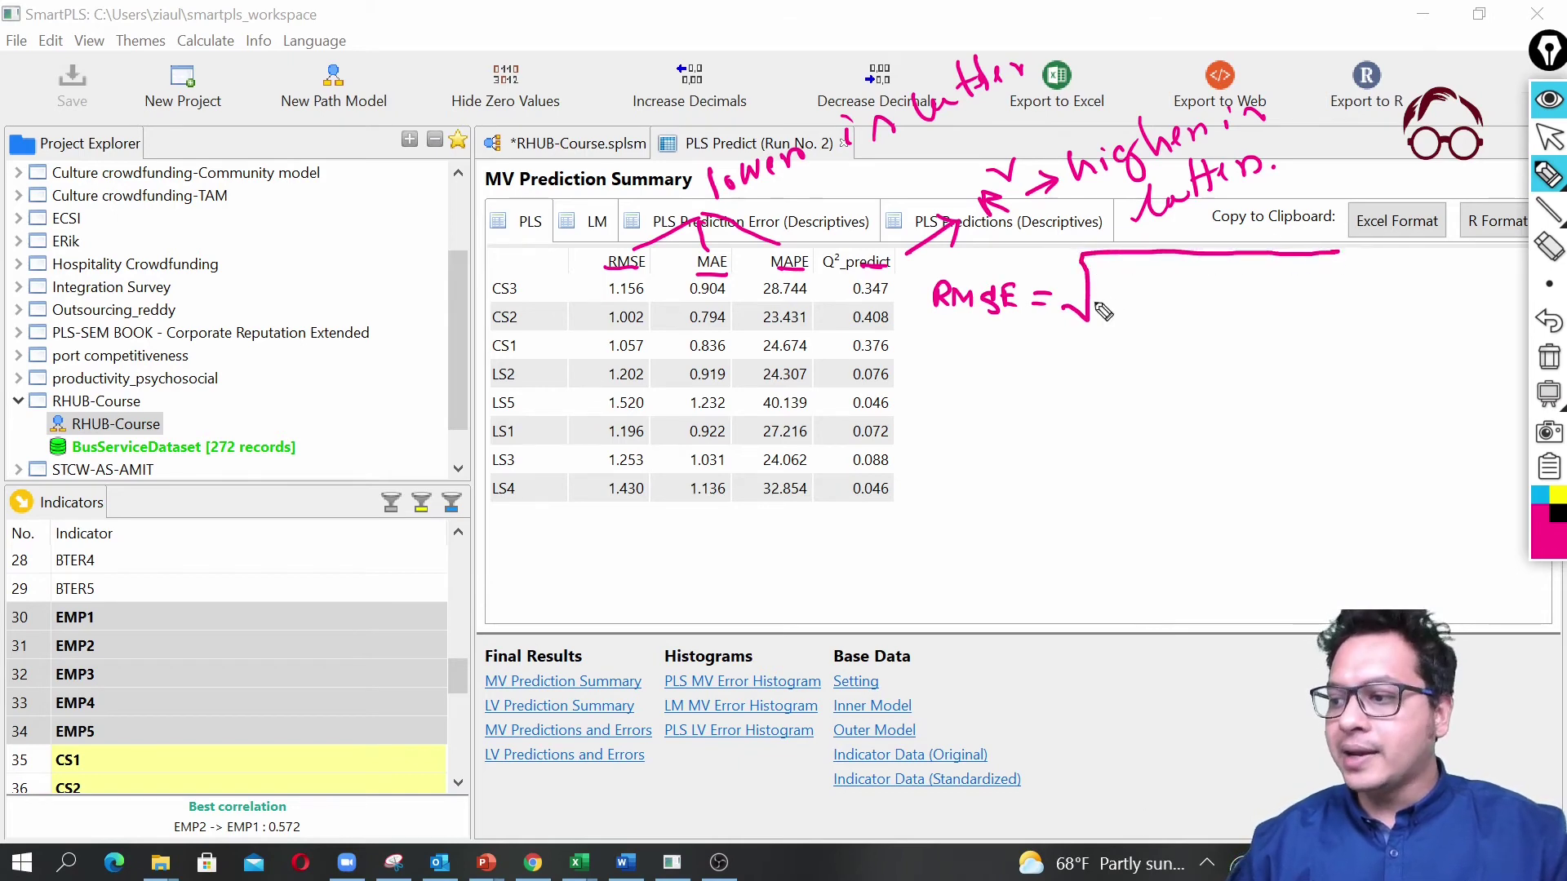
left_click_drag(1138, 302, 1303, 303)
left_click_drag(1136, 278, 1157, 294)
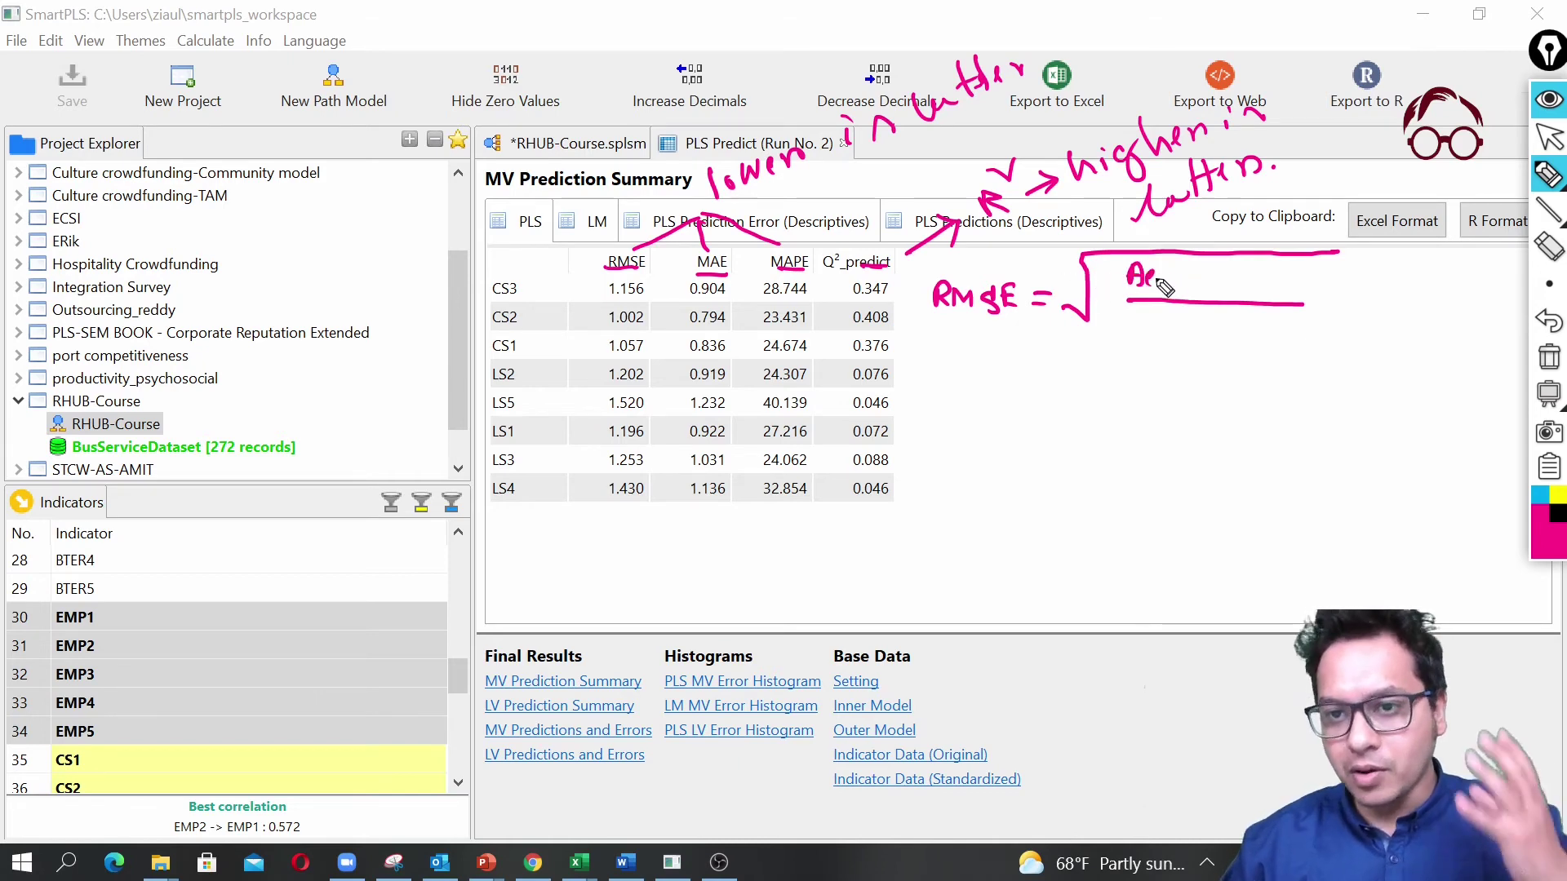
mouse_move(1169, 278)
left_mouse_down()
mouse_move(1185, 294)
mouse_move(1343, 282)
mouse_move(1339, 299)
mouse_move(1306, 298)
mouse_move(1337, 298)
mouse_move(1339, 283)
left_mouse_up()
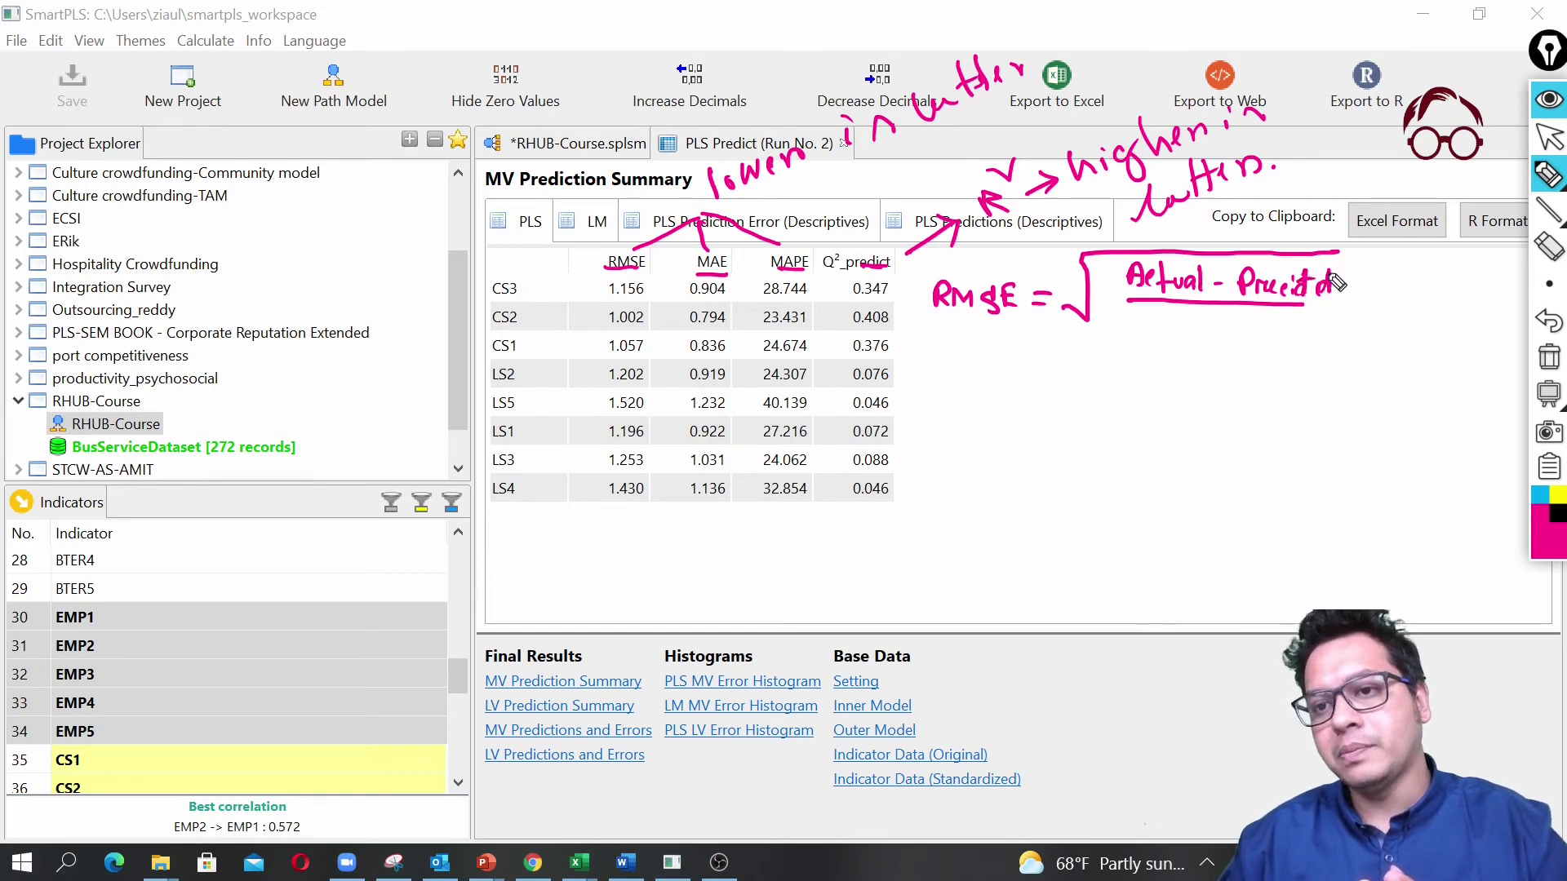
left_click_drag(1127, 266, 1124, 298)
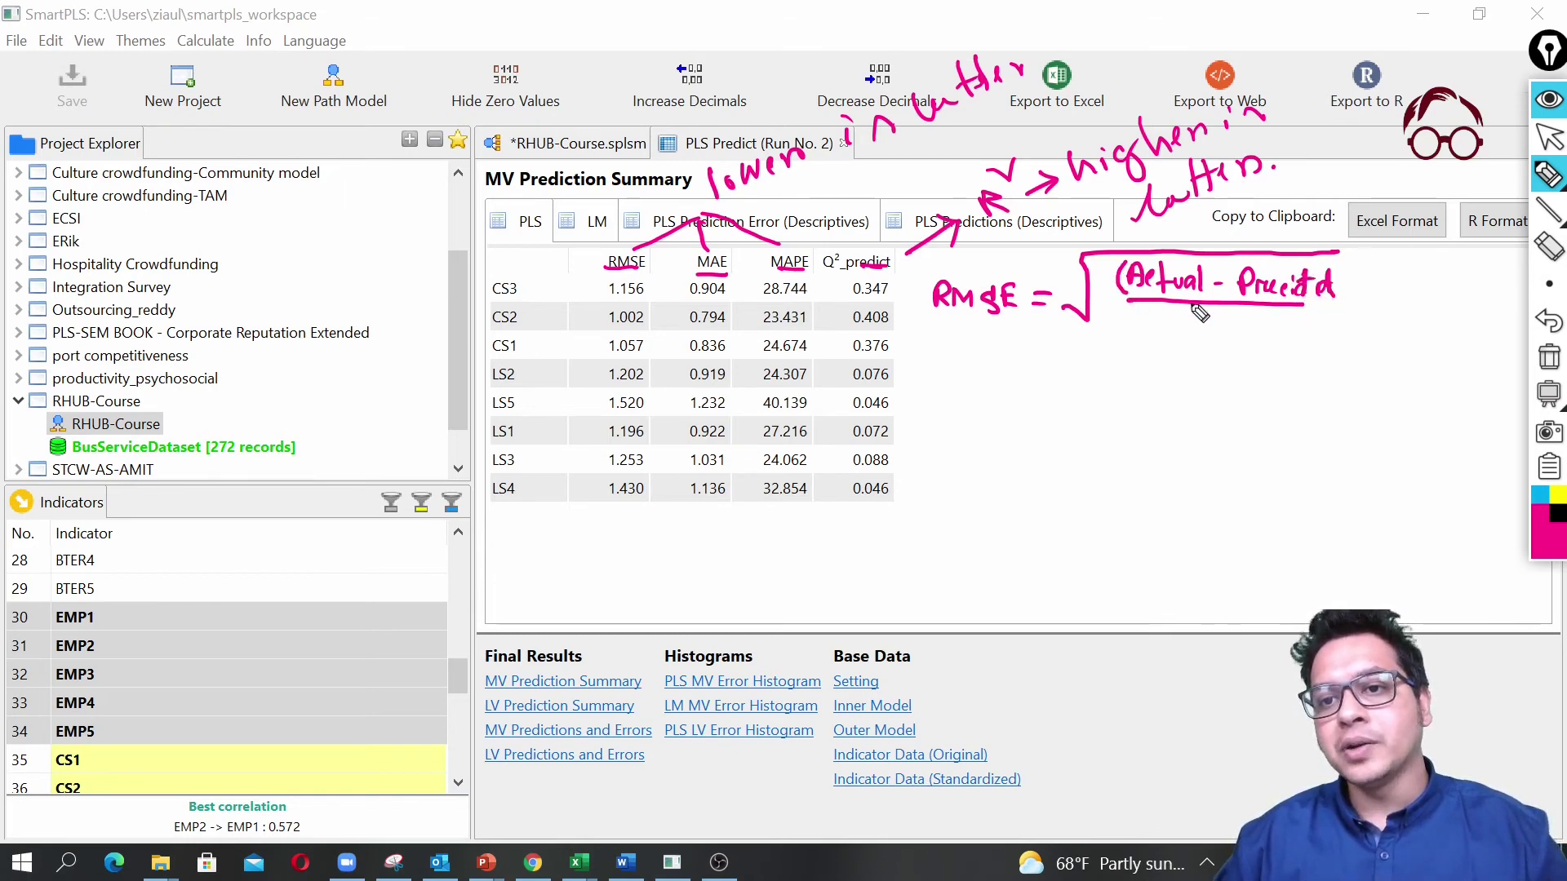
mouse_move(1339, 302)
left_mouse_down()
mouse_move(1342, 282)
mouse_move(1330, 315)
mouse_move(1359, 261)
mouse_move(1346, 286)
left_mouse_up()
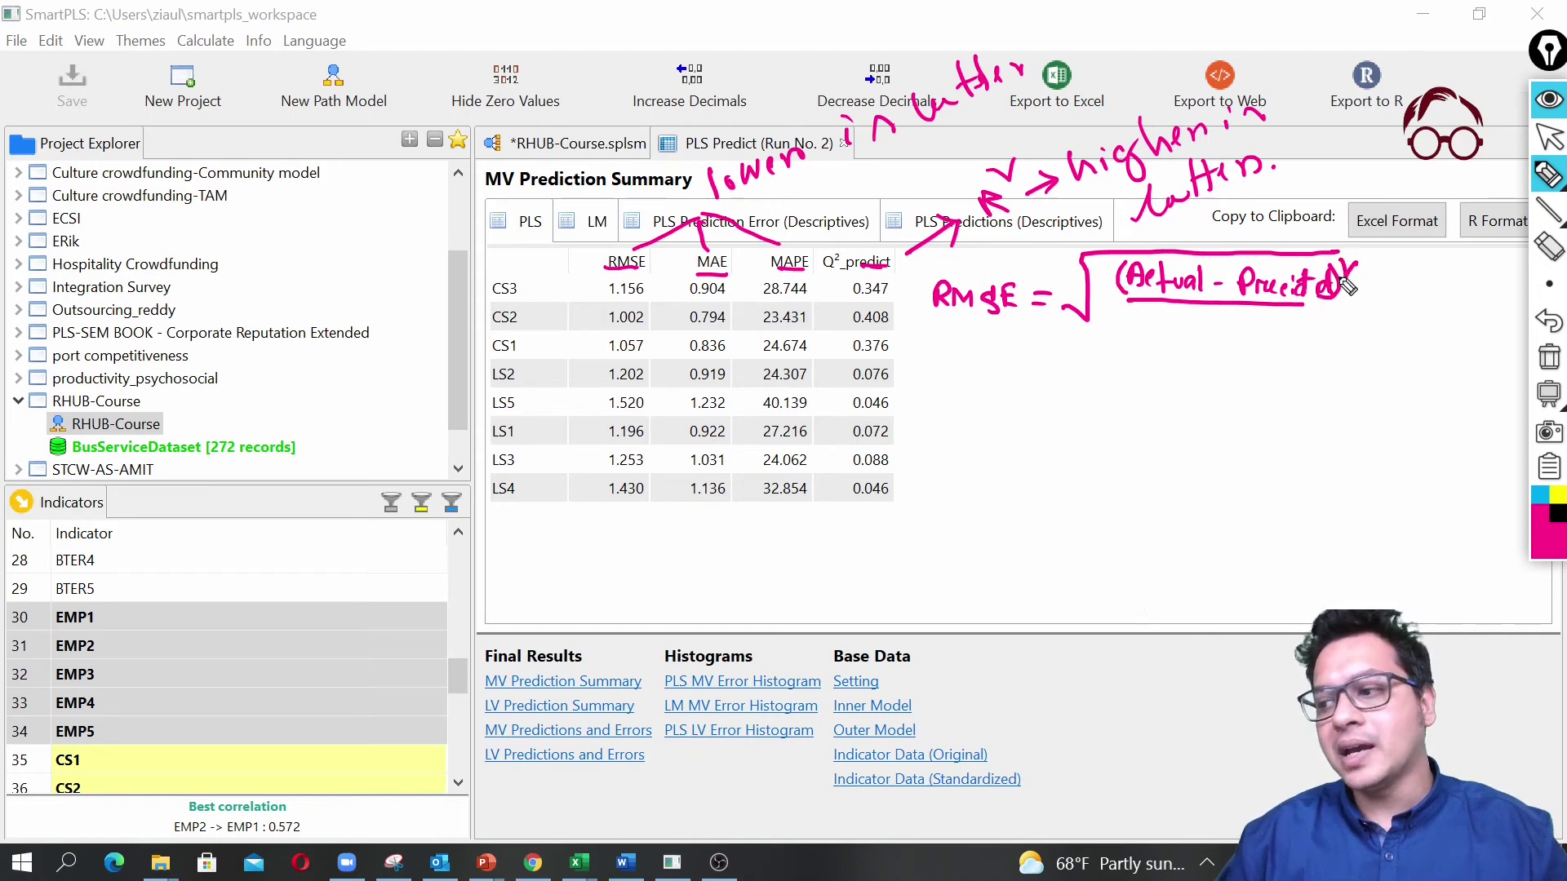
mouse_move(1194, 327)
left_mouse_down()
mouse_move(1203, 310)
mouse_move(1212, 339)
left_mouse_up()
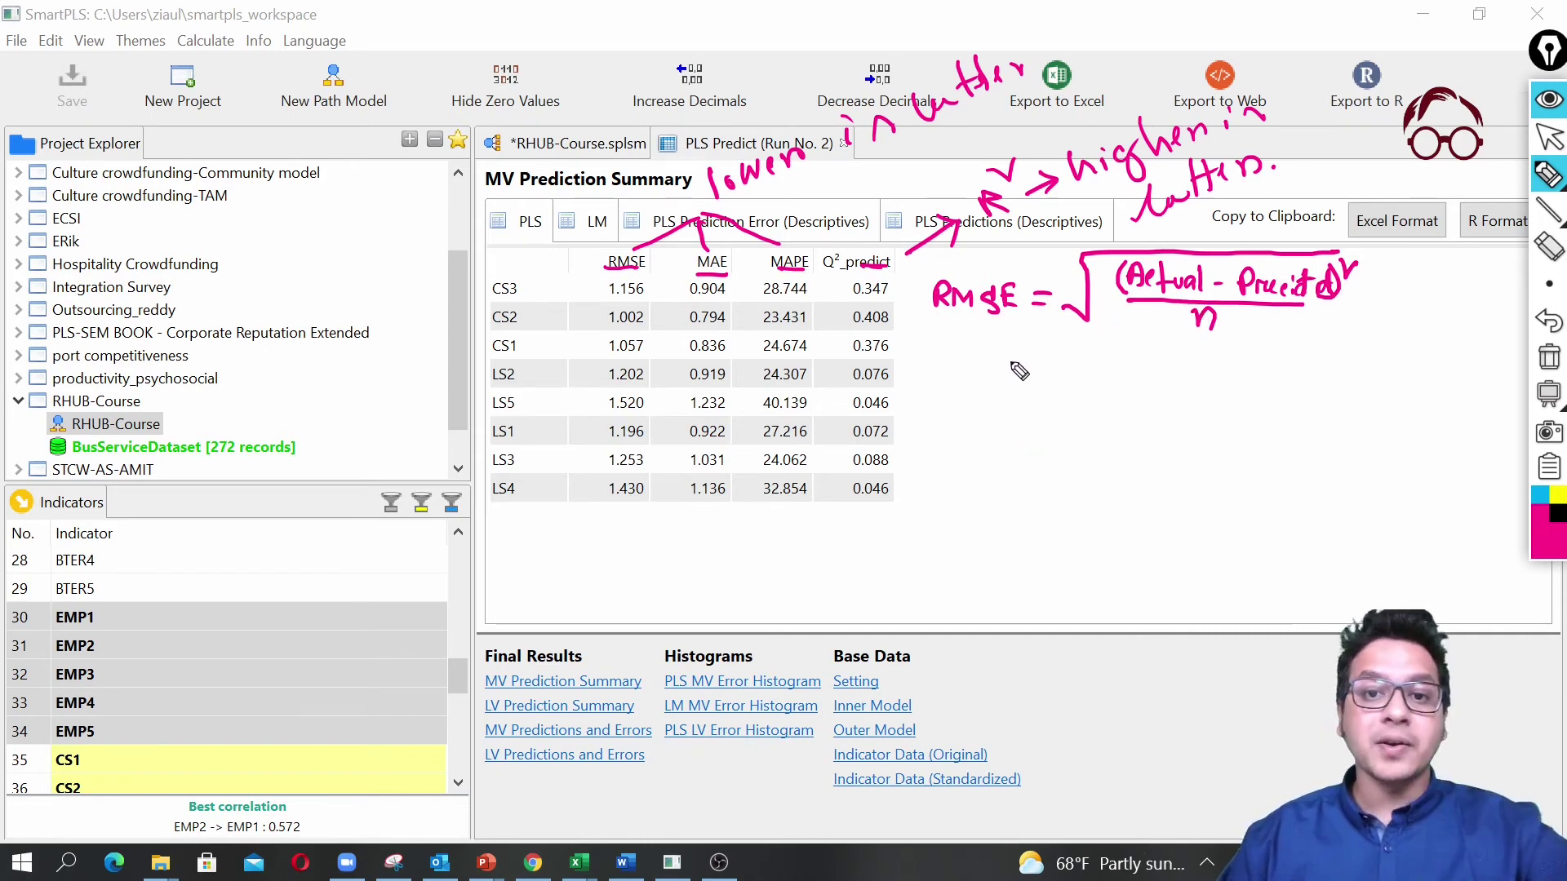
- Handwrite MAE = |Actual − Predicted|/n below it and begin the MAPE label
mouse_move(943, 390)
left_mouse_down()
mouse_move(947, 411)
mouse_move(969, 392)
mouse_move(1060, 417)
left_mouse_up()
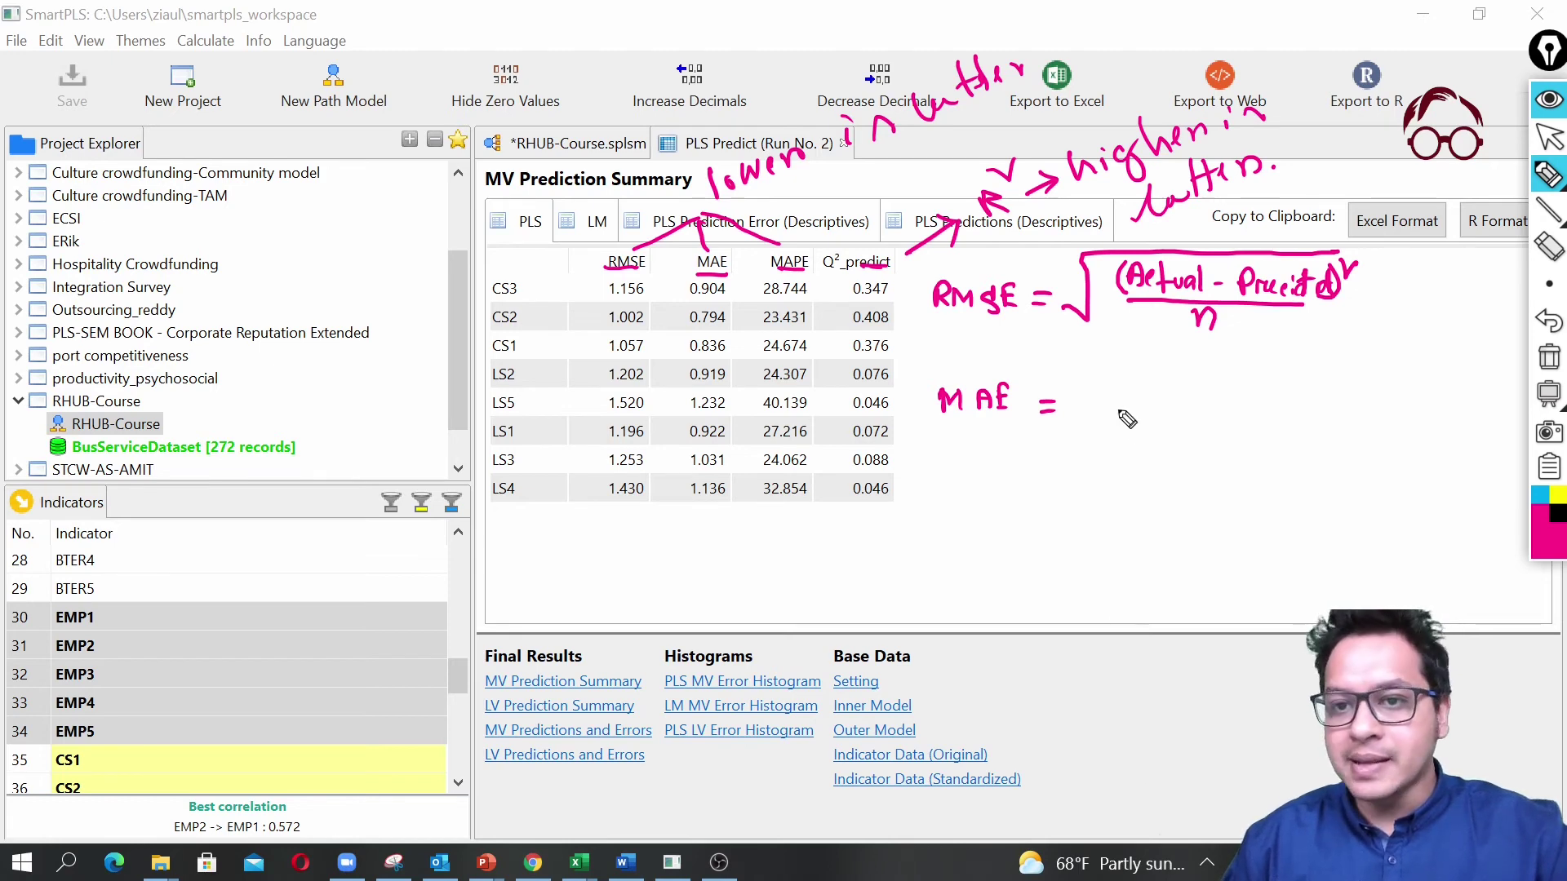
left_click_drag(1124, 406, 1304, 404)
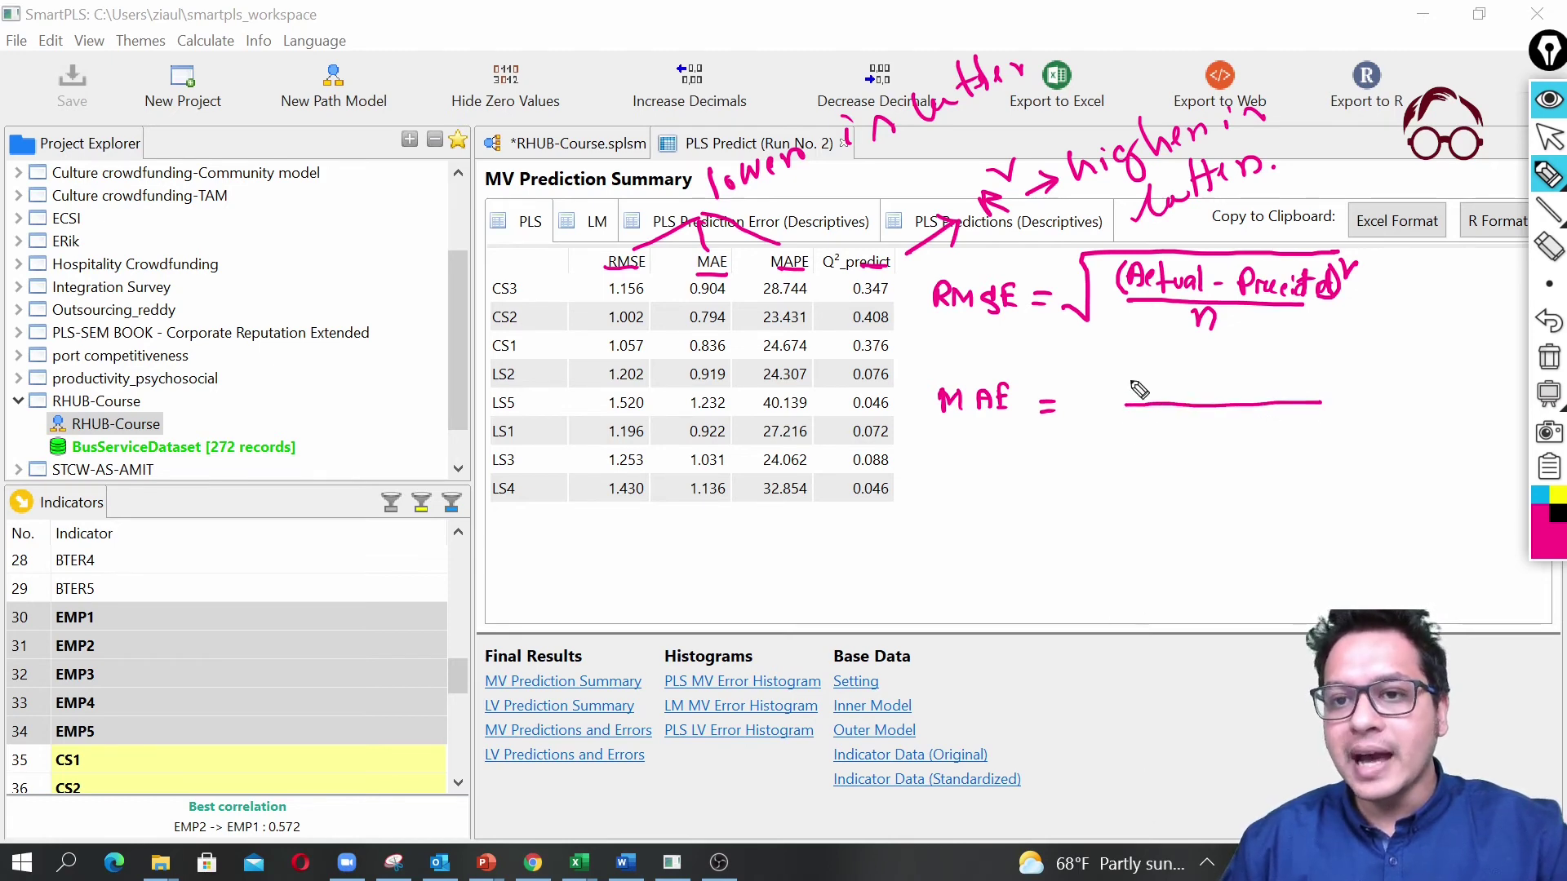
mouse_move(1131, 401)
left_mouse_down()
mouse_move(1131, 364)
mouse_move(1134, 400)
mouse_move(1157, 367)
mouse_move(1173, 385)
mouse_move(1250, 380)
left_mouse_up()
mouse_move(1277, 390)
left_mouse_down()
mouse_move(1334, 361)
mouse_move(1370, 385)
mouse_move(1367, 356)
mouse_move(1361, 370)
mouse_move(1419, 368)
left_mouse_up()
left_click_drag(1322, 401, 1406, 400)
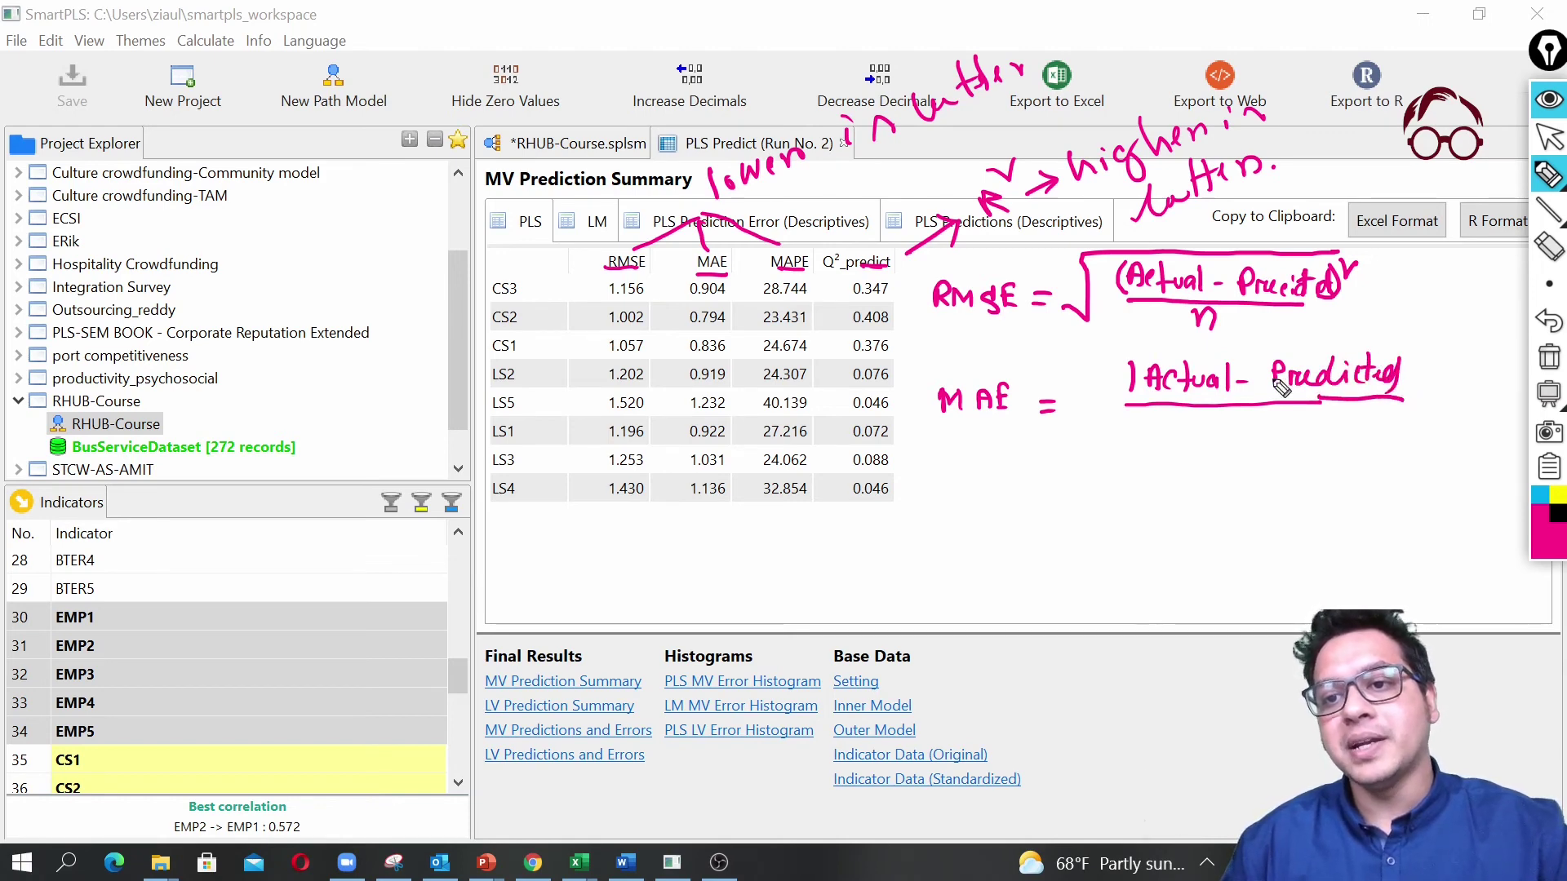
left_click_drag(1413, 341, 1408, 402)
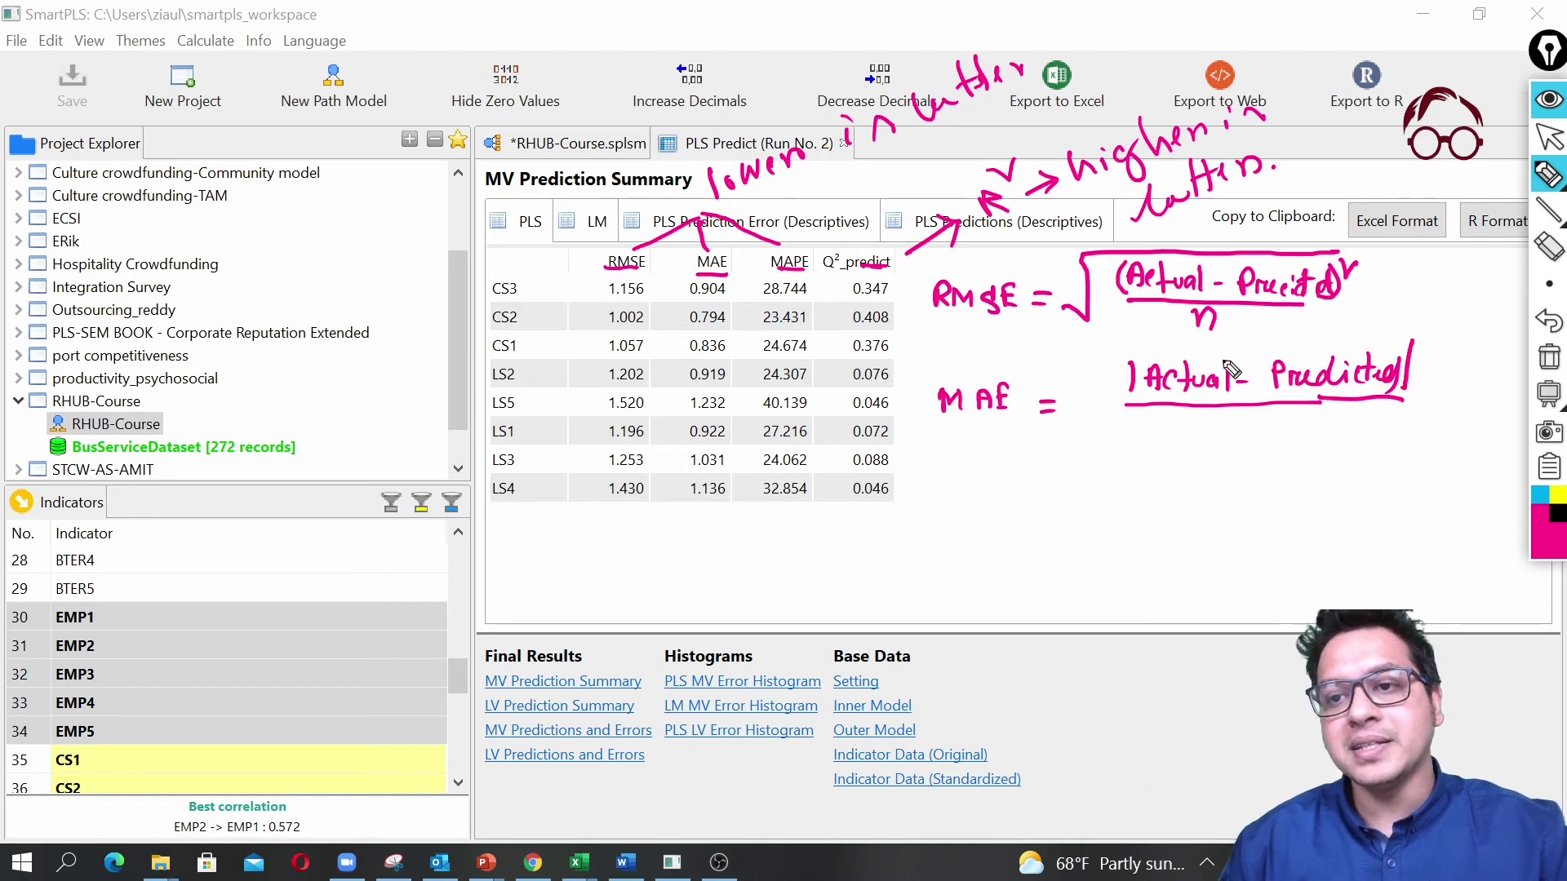
left_click_drag(1133, 349, 1130, 391)
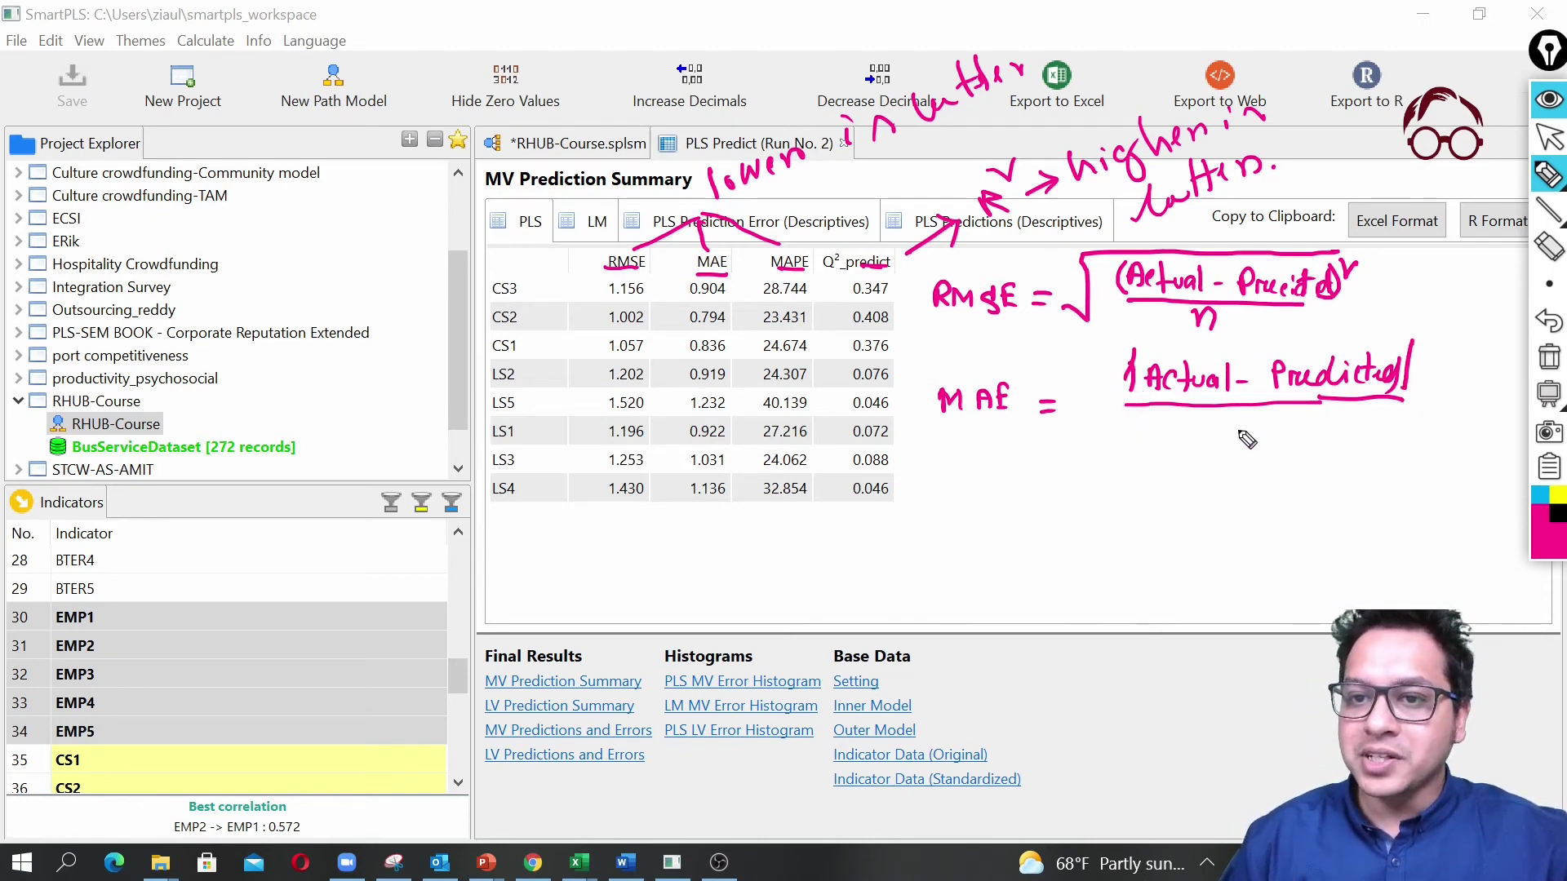
left_click_drag(1235, 435, 1261, 437)
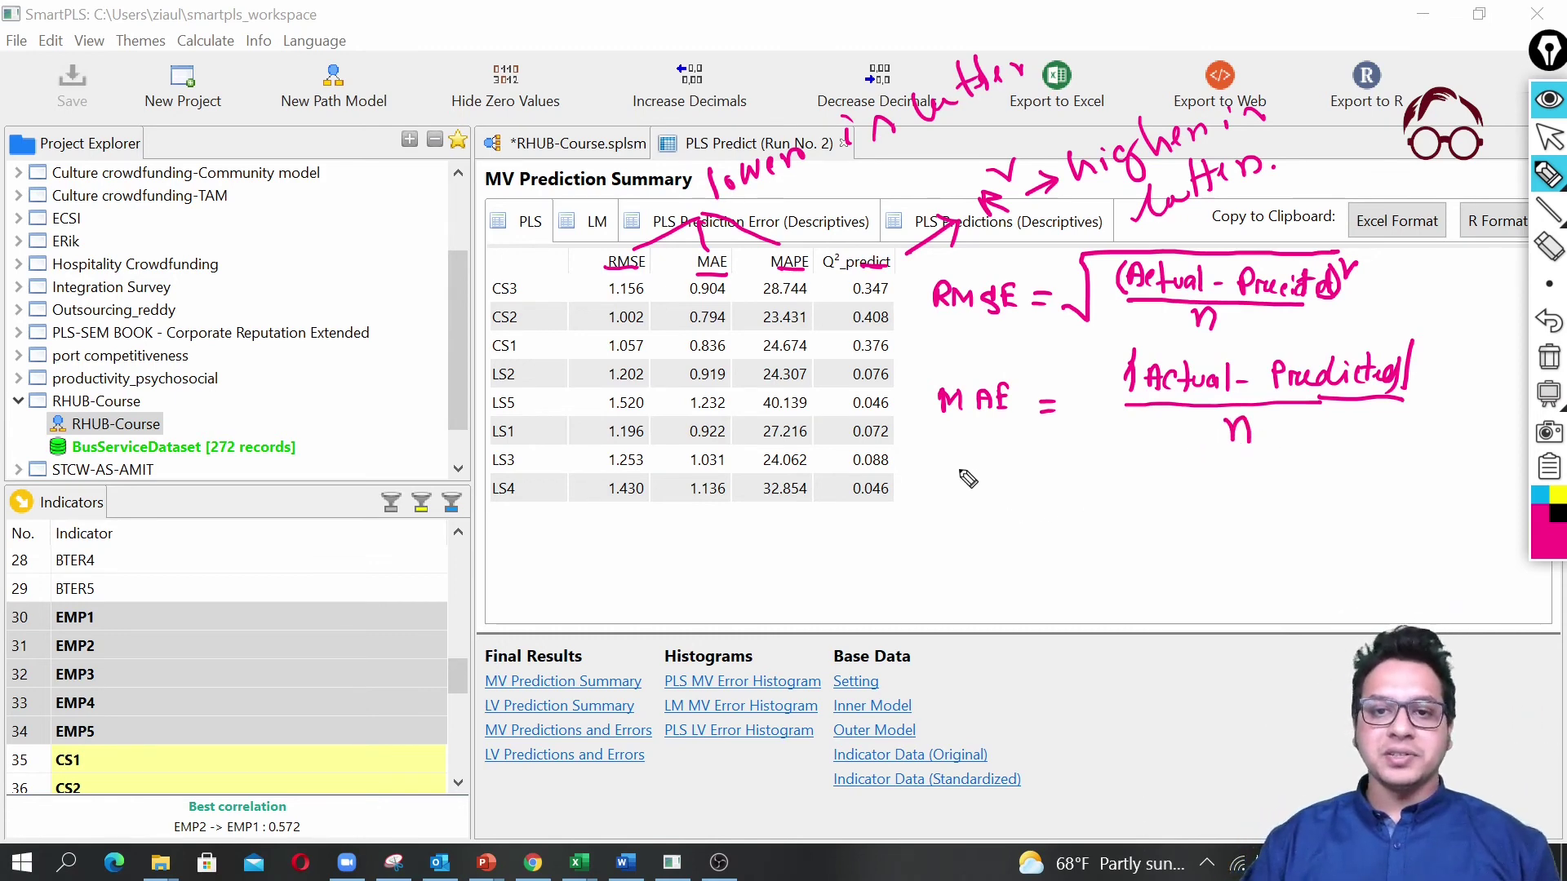
mouse_move(947, 489)
left_mouse_down()
mouse_move(989, 516)
mouse_move(1075, 511)
left_mouse_up()
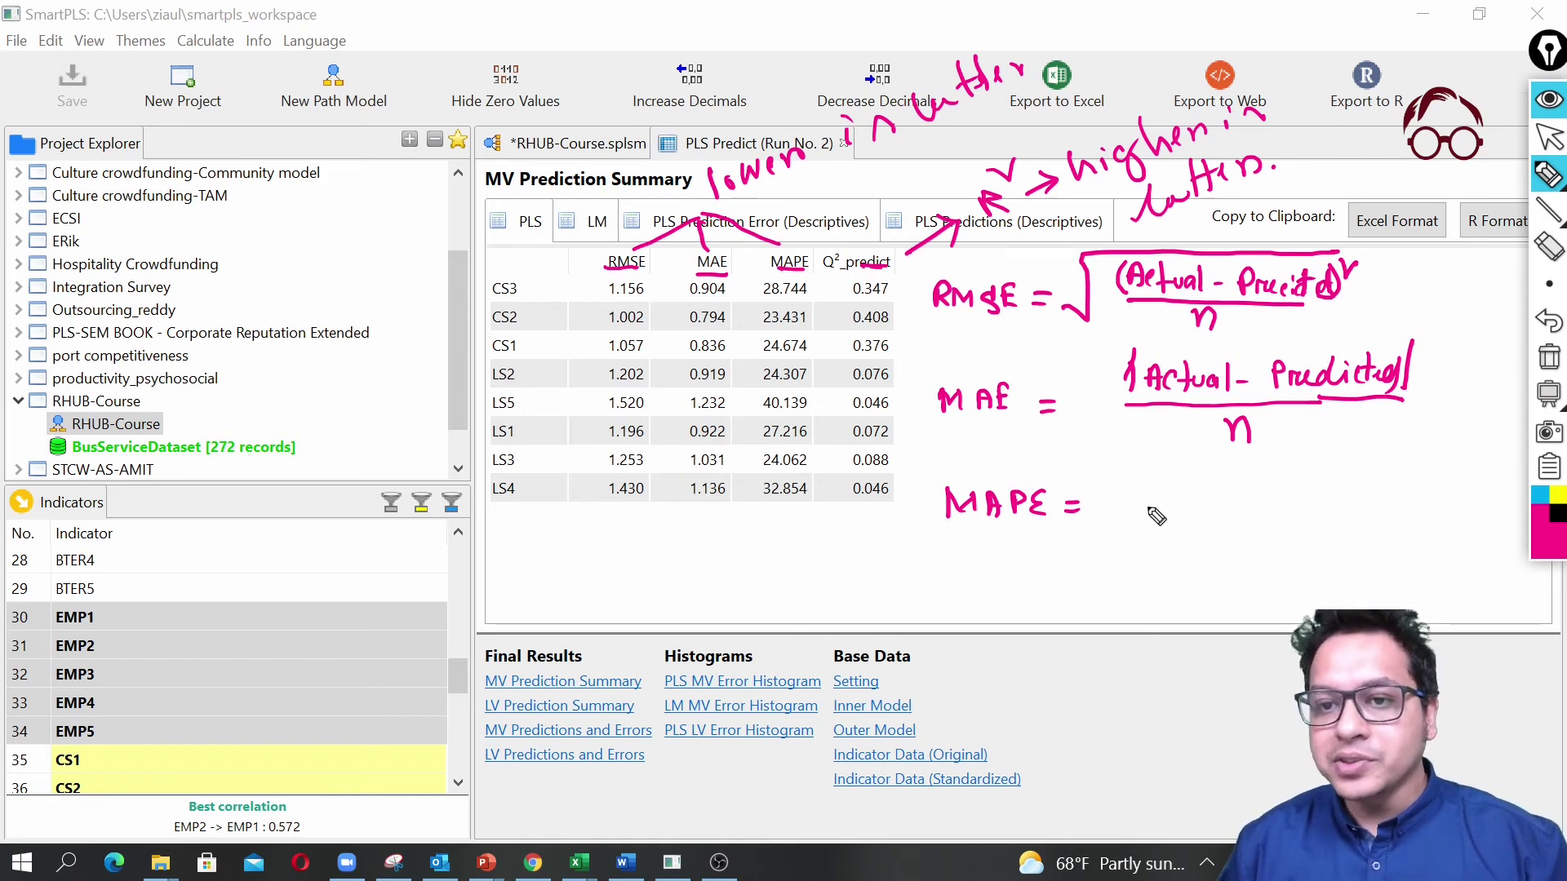
- Handwrite MAPE = 1/n·|(Actual − Predicted)/Actual| below the MAE formula
left_click_drag(1147, 507, 1407, 515)
mouse_move(1150, 462)
left_mouse_down()
mouse_move(1186, 491)
mouse_move(1209, 473)
mouse_move(1226, 494)
mouse_move(1249, 474)
mouse_move(1269, 498)
mouse_move(1329, 480)
mouse_move(1359, 497)
mouse_move(1419, 469)
mouse_move(1412, 491)
mouse_move(1449, 488)
mouse_move(1459, 464)
mouse_move(1433, 506)
mouse_move(1409, 510)
mouse_move(1468, 498)
mouse_move(1476, 450)
mouse_move(1474, 506)
left_mouse_up()
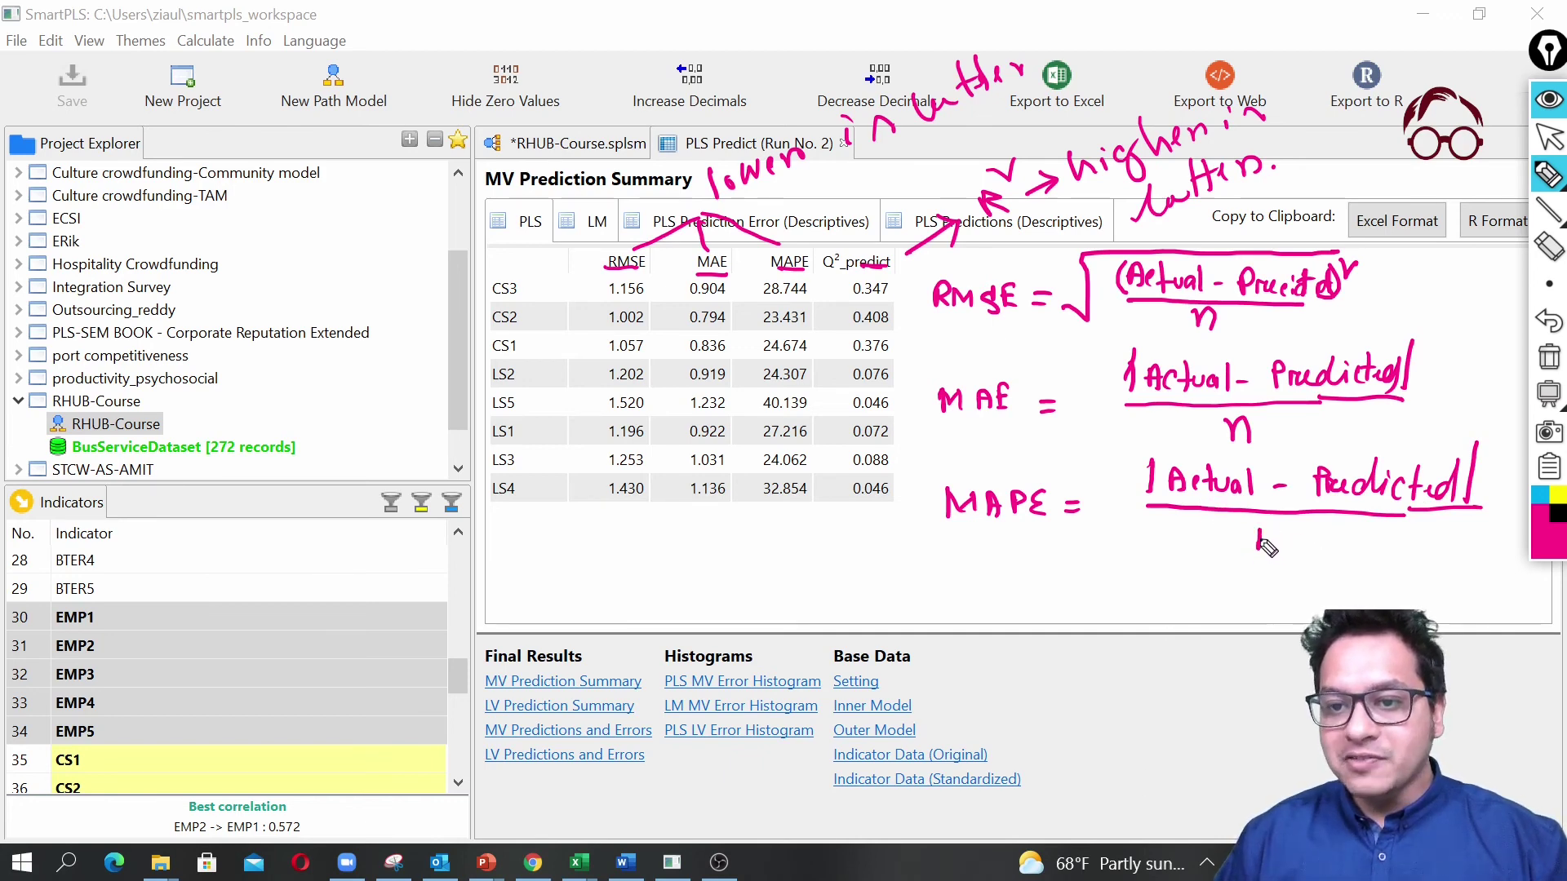
left_click_drag(1294, 539, 1356, 555)
left_click_drag(1477, 445, 1443, 551)
left_click_drag(1151, 457, 1140, 546)
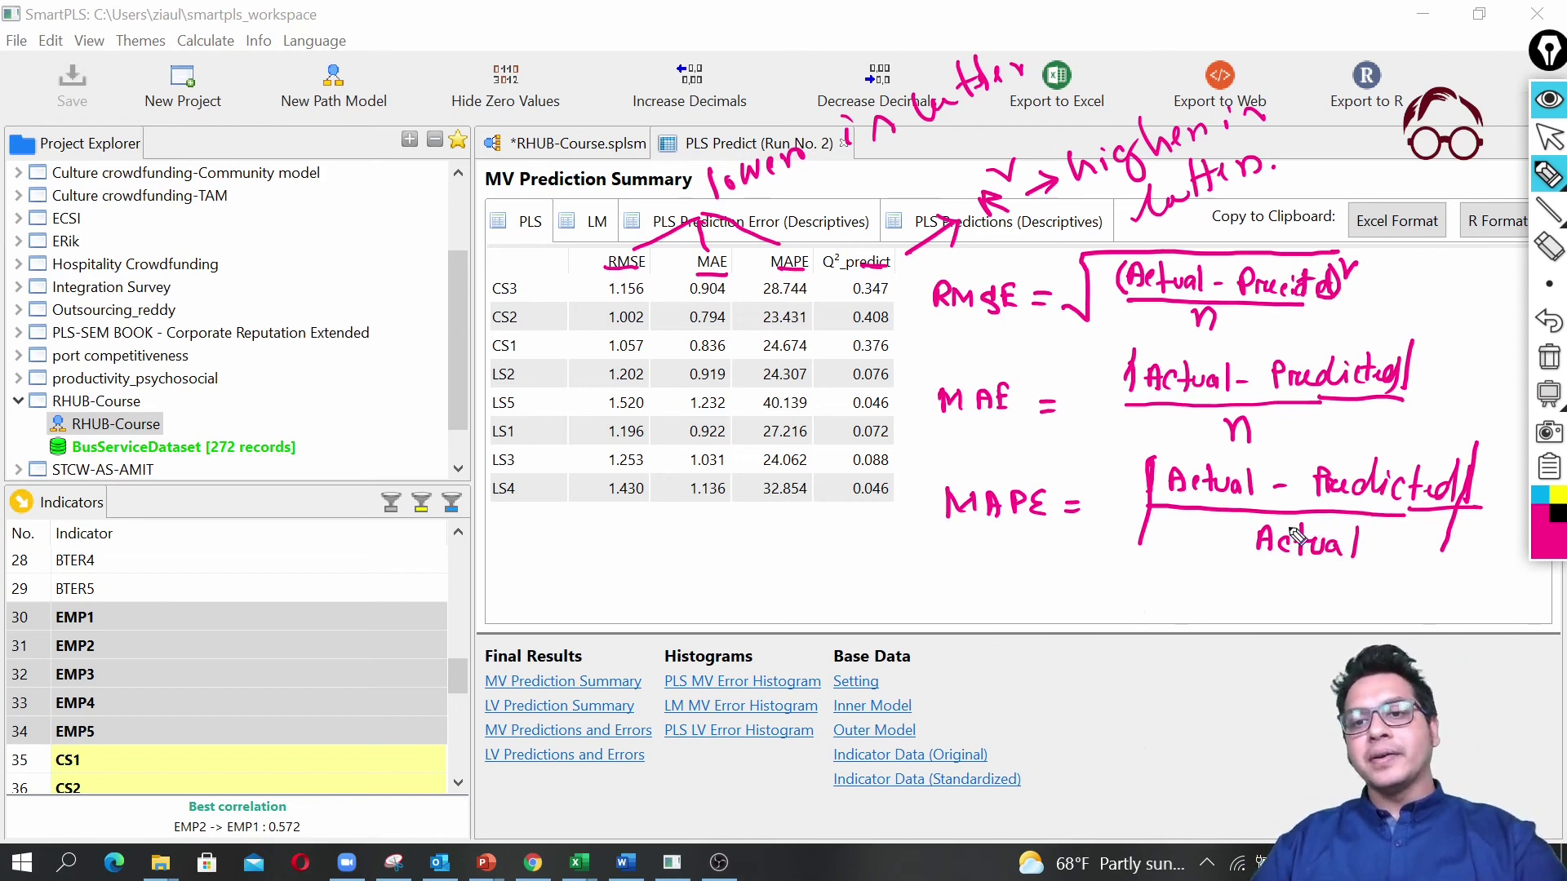
mouse_move(1095, 507)
left_mouse_down()
mouse_move(1135, 505)
mouse_move(1110, 494)
mouse_move(1114, 545)
left_mouse_up()
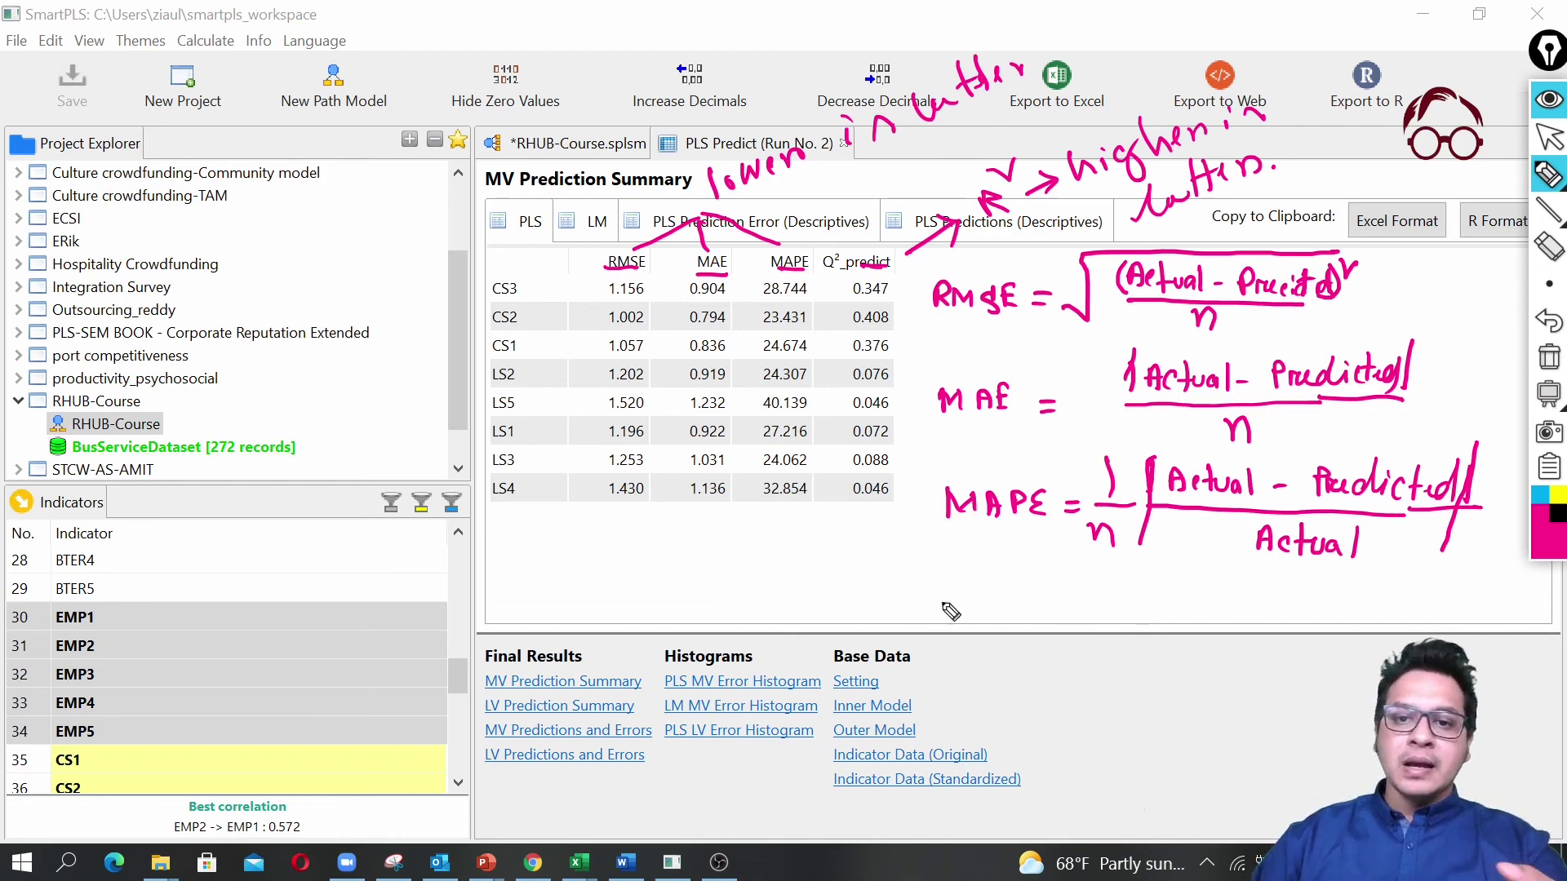
- Begin the Q² formula by writing 'Q² ='
mouse_move(983, 624)
left_mouse_down()
mouse_move(961, 649)
mouse_move(980, 625)
mouse_move(989, 659)
left_mouse_up()
mouse_move(981, 606)
left_mouse_down()
mouse_move(991, 624)
mouse_move(1008, 597)
mouse_move(1039, 641)
left_mouse_up()
mouse_move(1020, 654)
left_mouse_down()
mouse_move(1109, 623)
mouse_move(1110, 647)
mouse_move(1104, 630)
mouse_move(1236, 640)
mouse_move(1258, 613)
left_mouse_up()
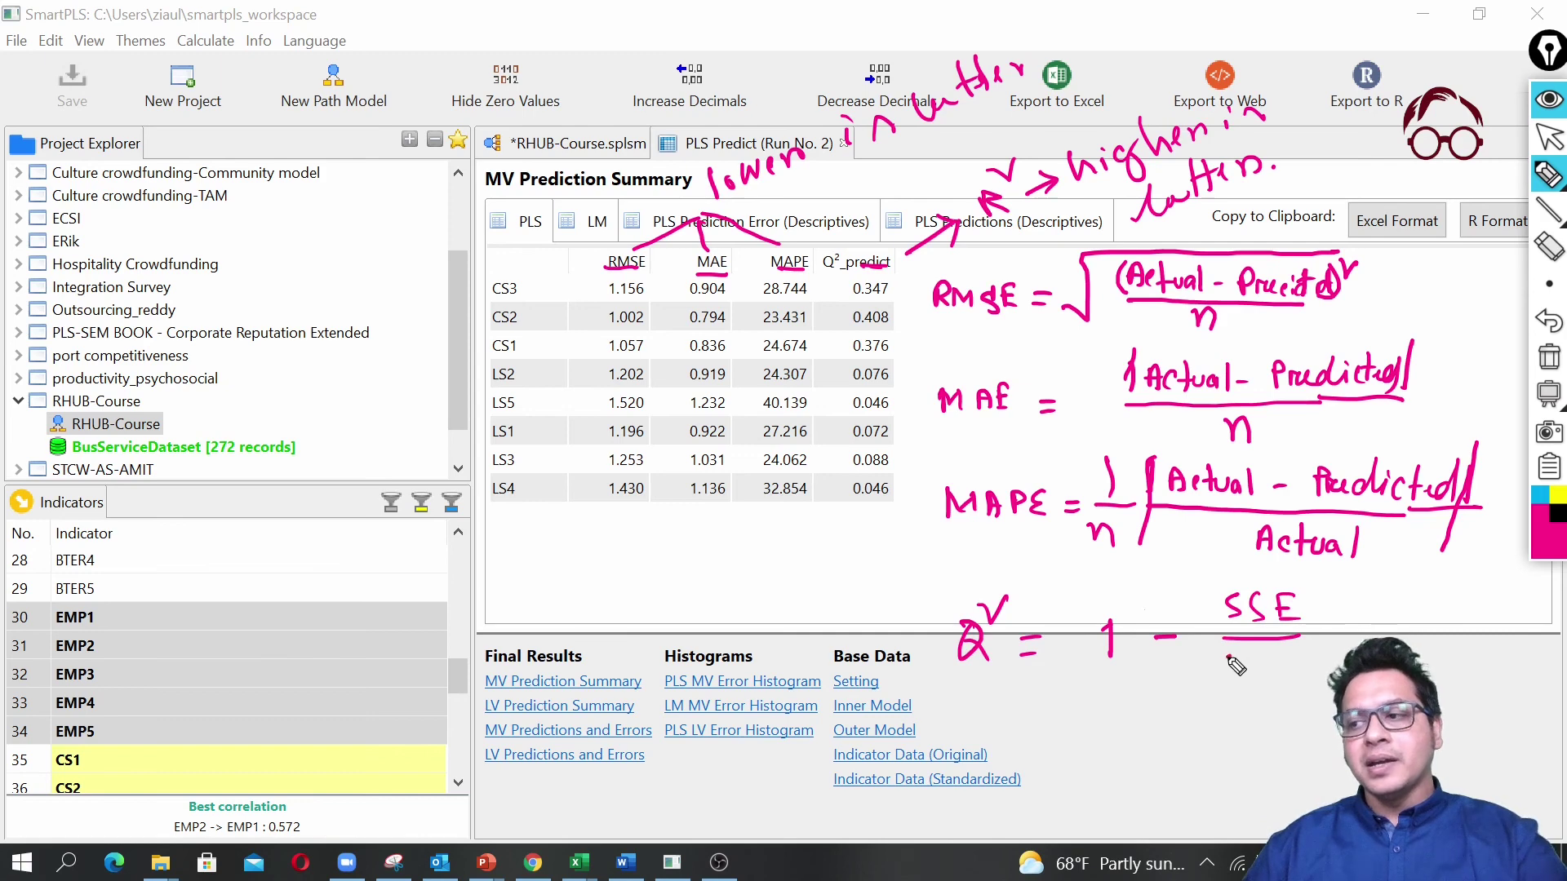
- Complete Q² = 1 − SSE/SSO with SSE and SSO explanations, then clear all the annotation ink
mouse_move(1241, 659)
left_mouse_down()
mouse_move(1220, 685)
mouse_move(1293, 679)
left_mouse_up()
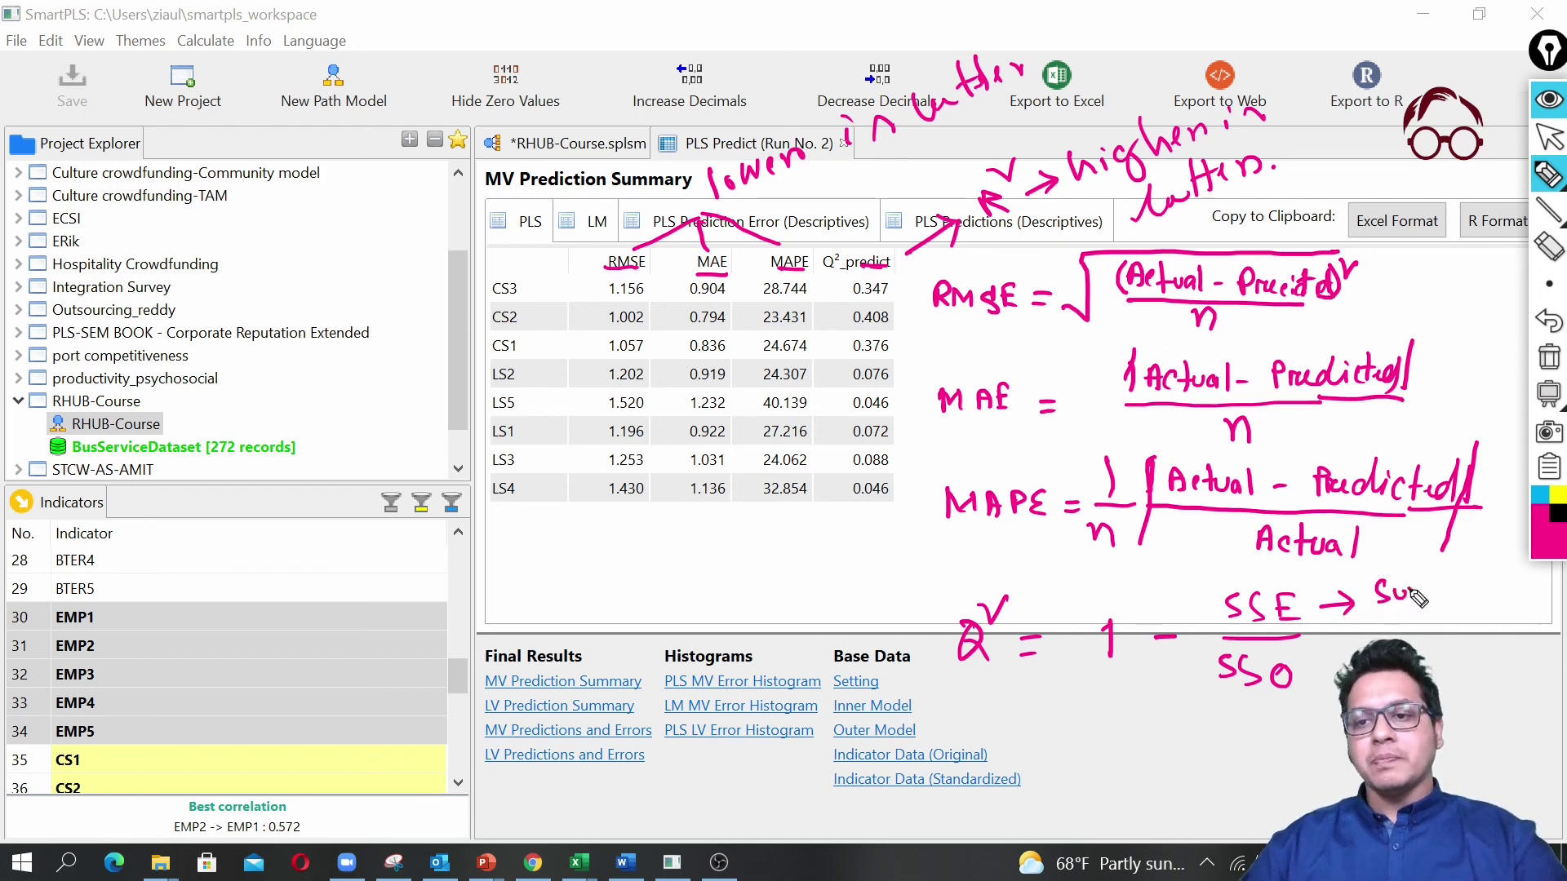
mouse_move(1419, 598)
left_mouse_down()
mouse_move(1461, 645)
mouse_move(1518, 649)
mouse_move(1483, 676)
left_mouse_up()
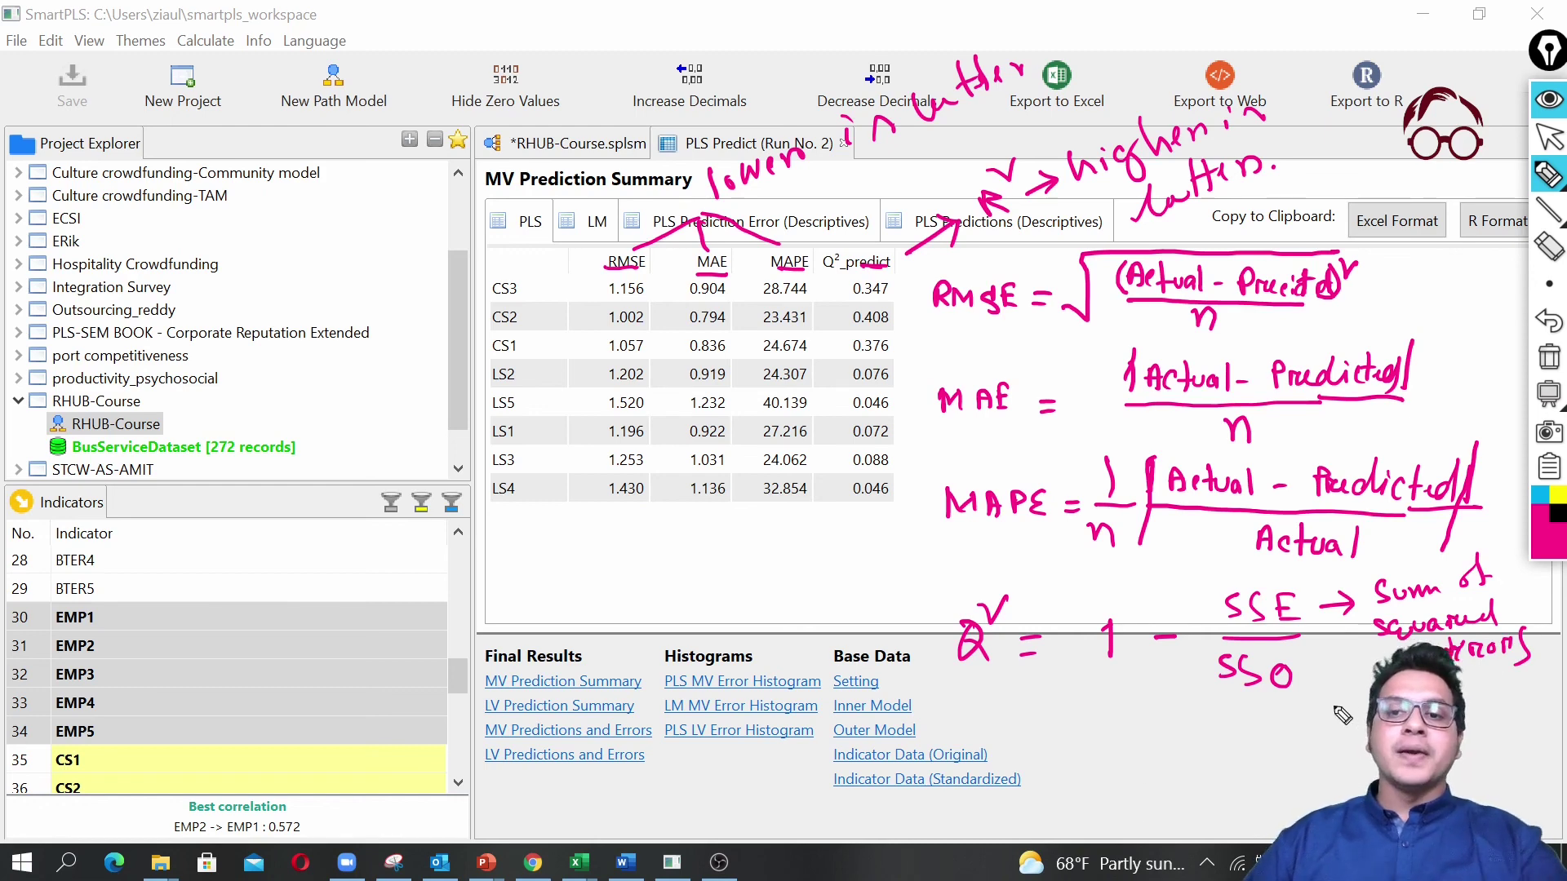
left_click_drag(1226, 712, 1244, 752)
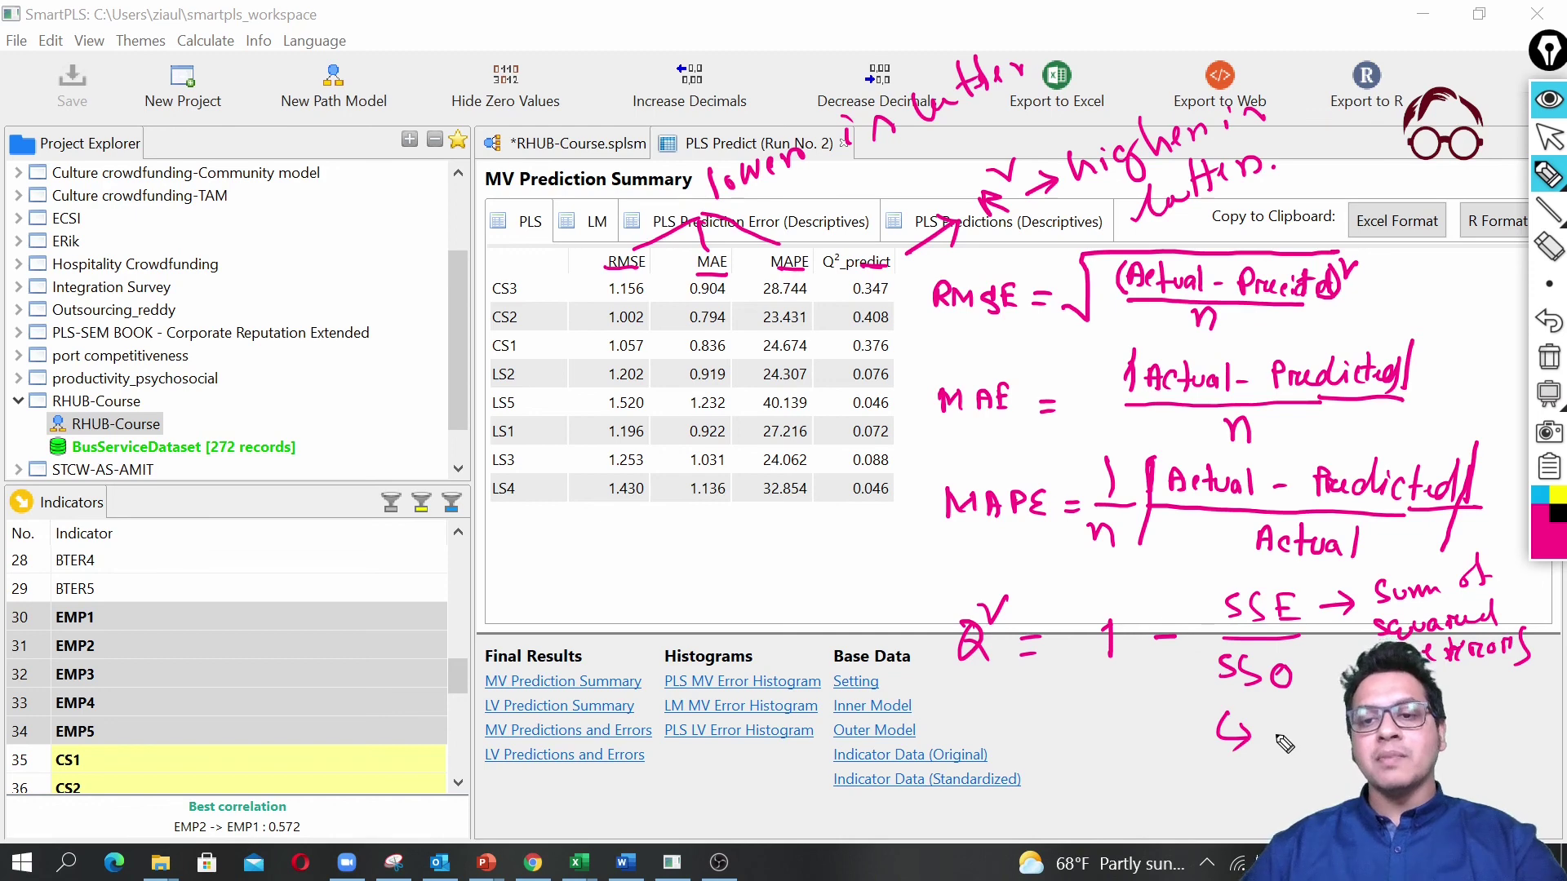
mouse_move(1289, 744)
left_mouse_down()
mouse_move(1506, 738)
mouse_move(1518, 773)
left_mouse_up()
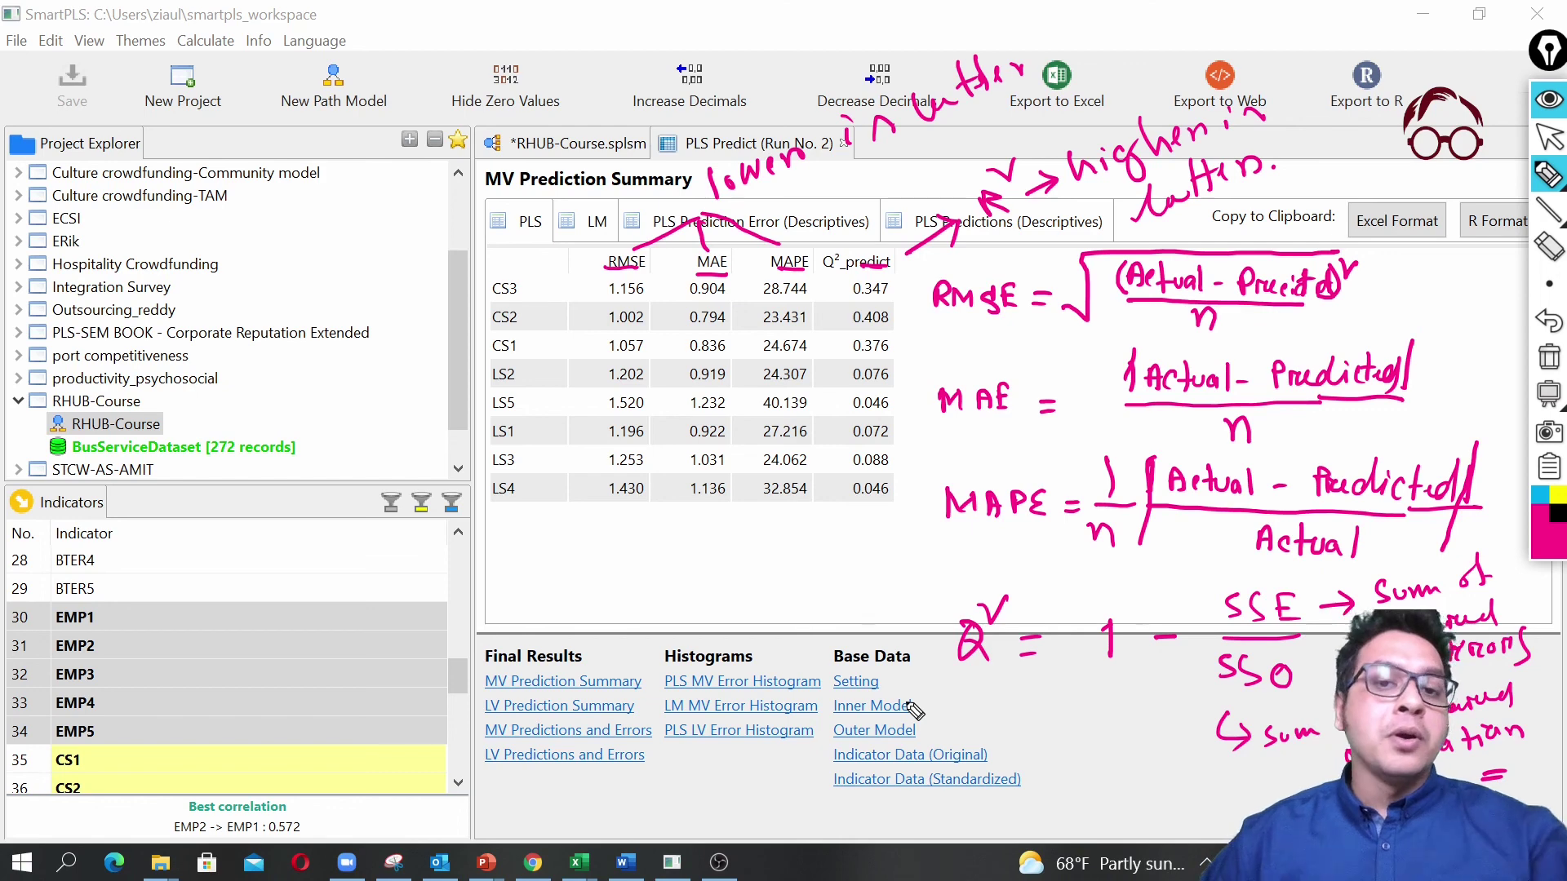
left_click(1552, 144)
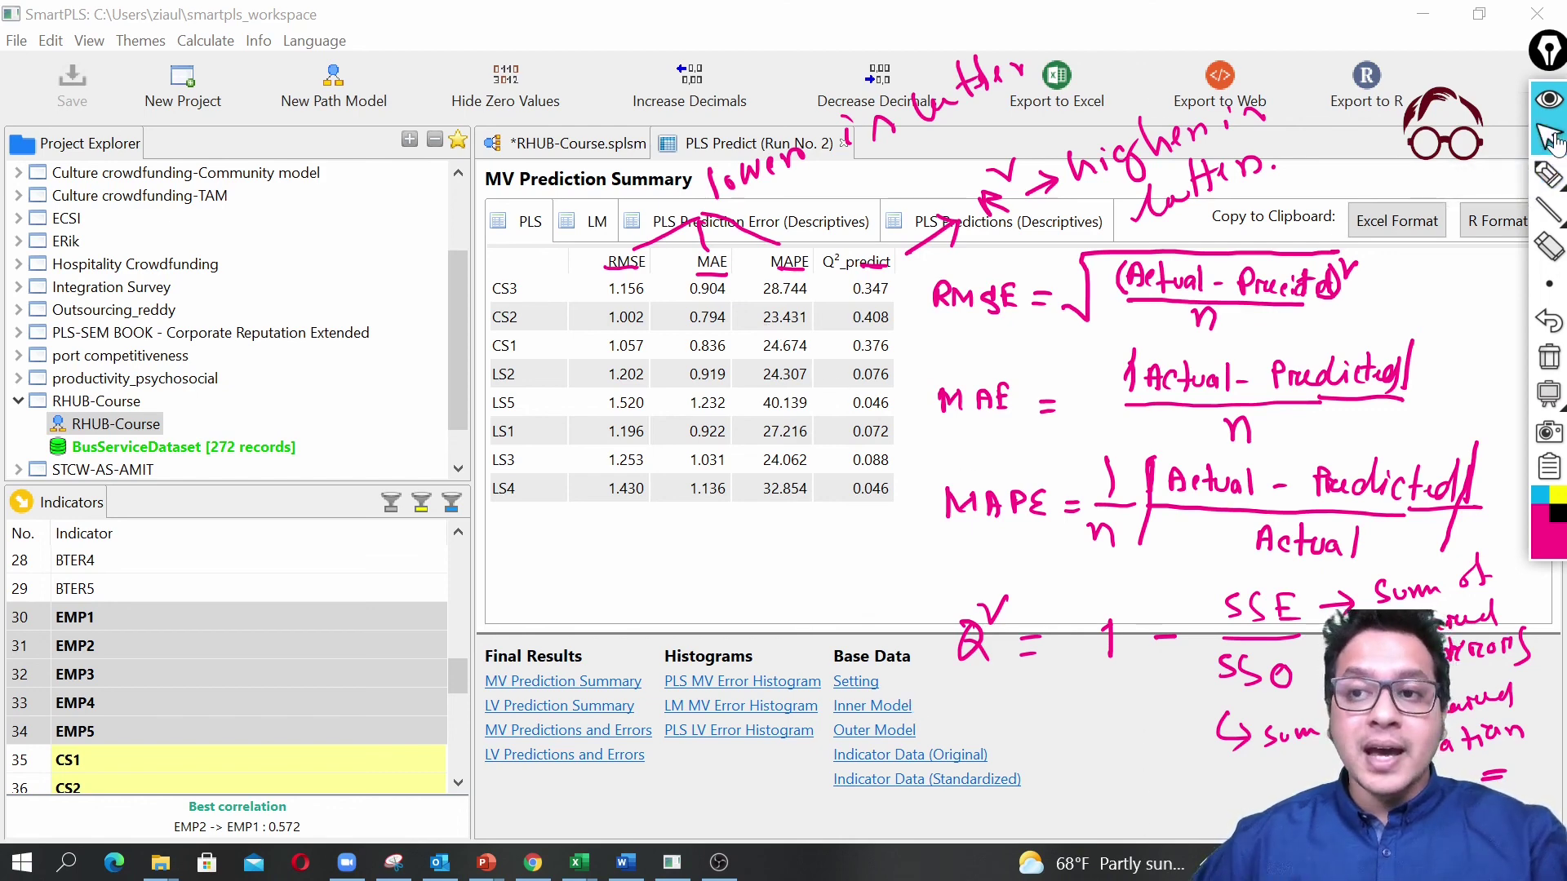
left_click(1553, 102)
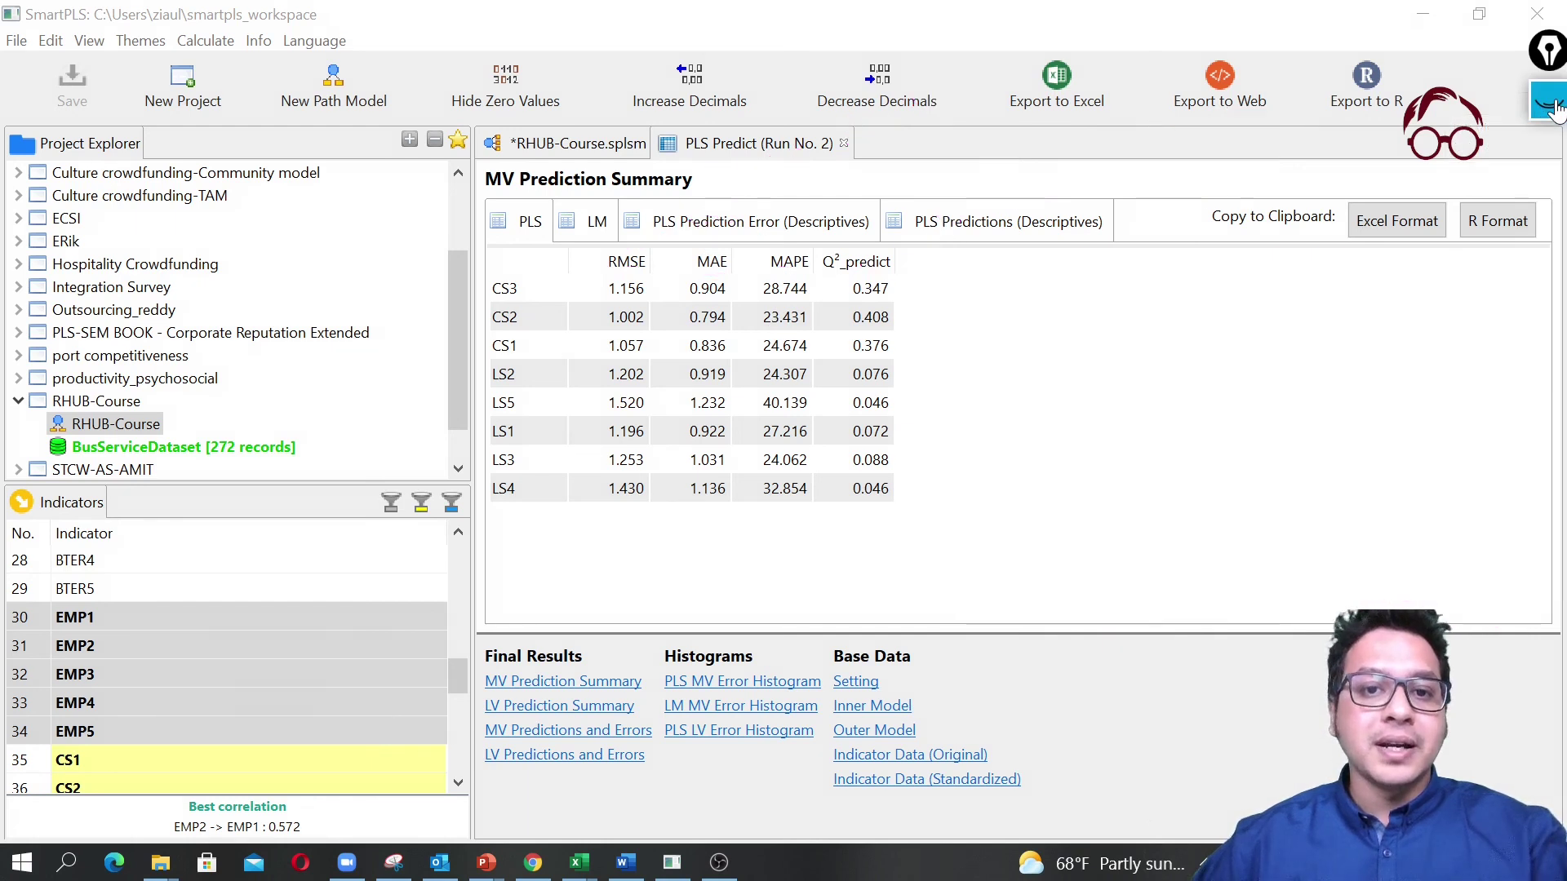